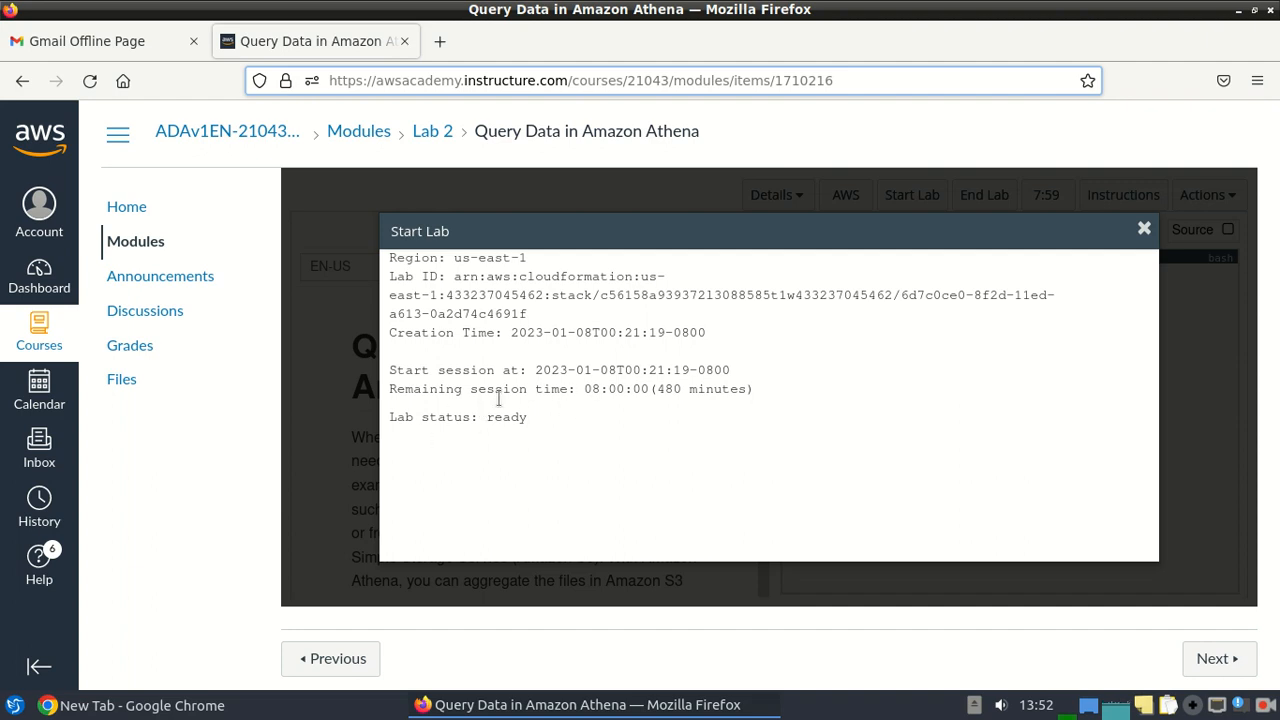
Close the ready lab status window and launch the lab's AWS Management Console.
{"action": "left_click", "coordinate": [1146, 231]}
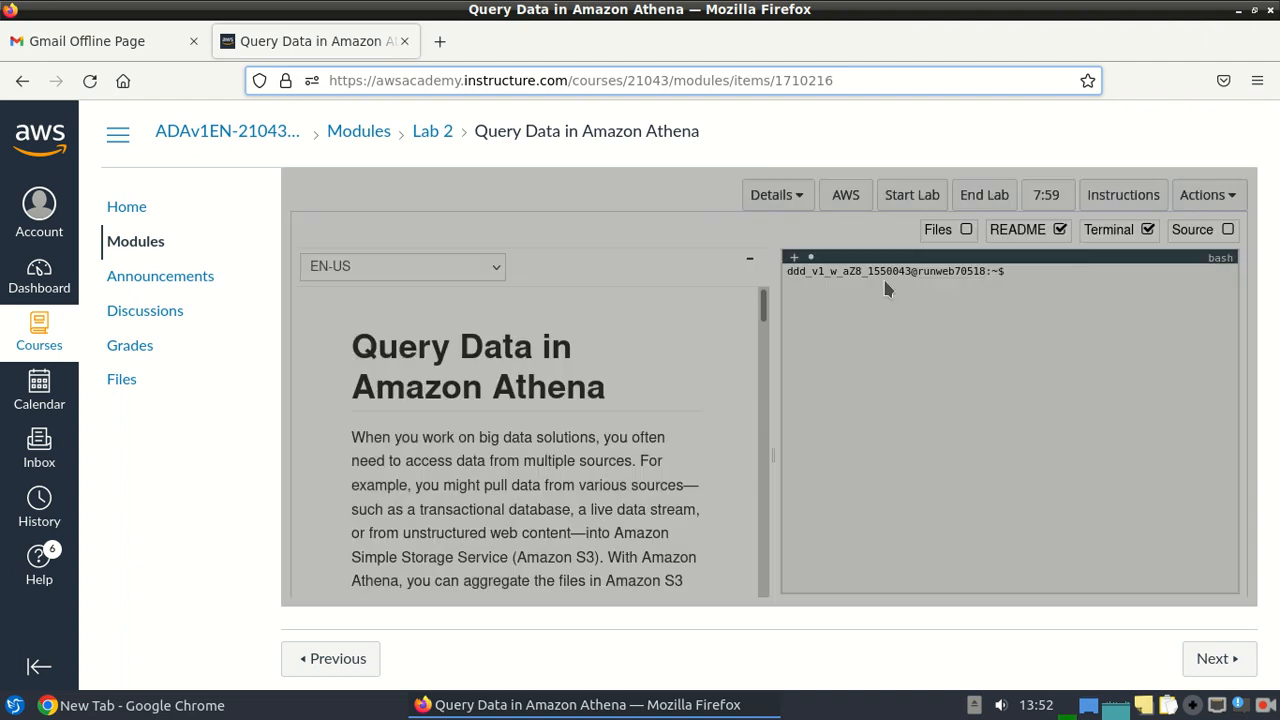
{"action": "left_click", "coordinate": [855, 200]}
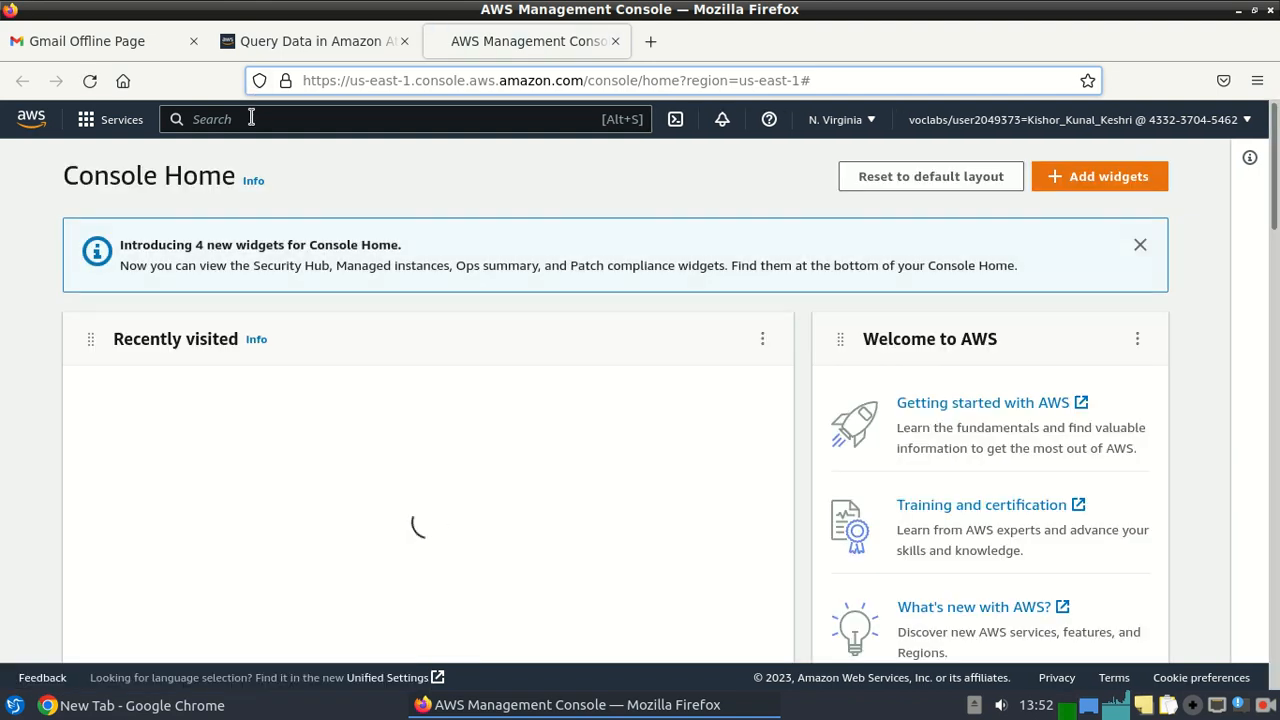
Search AWS services for 'athe' and open Amazon Athena.
{"action": "left_click", "coordinate": [251, 118]}
{"action": "type", "text": "athe"}
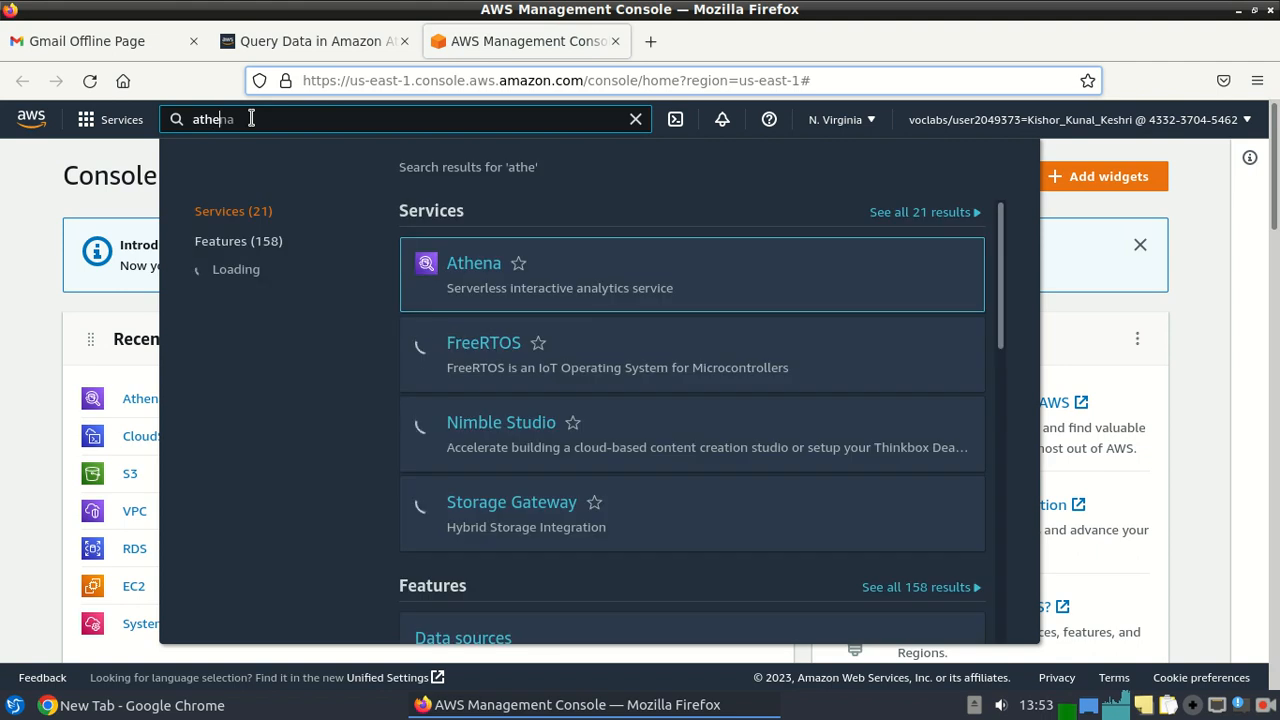
{"action": "left_click", "coordinate": [462, 270]}
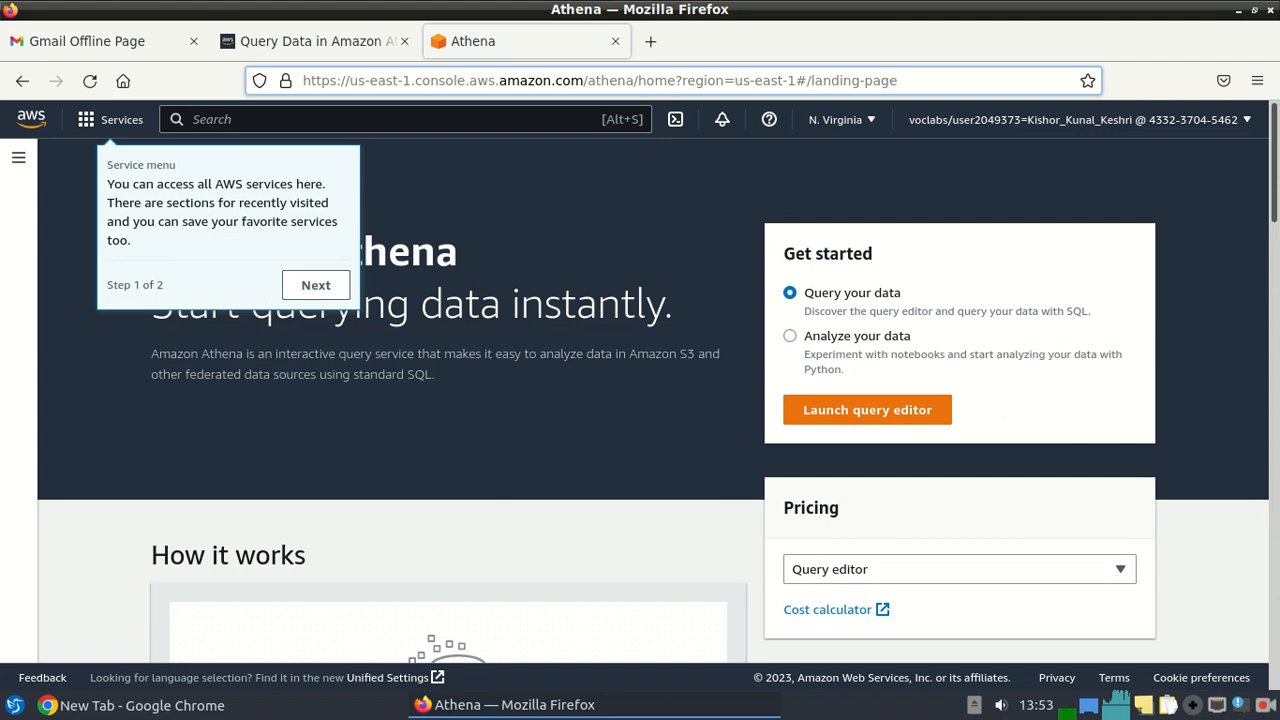
{"action": "scroll", "coordinate": [640, 400], "scroll_direction": "down", "scroll_amount": 10}
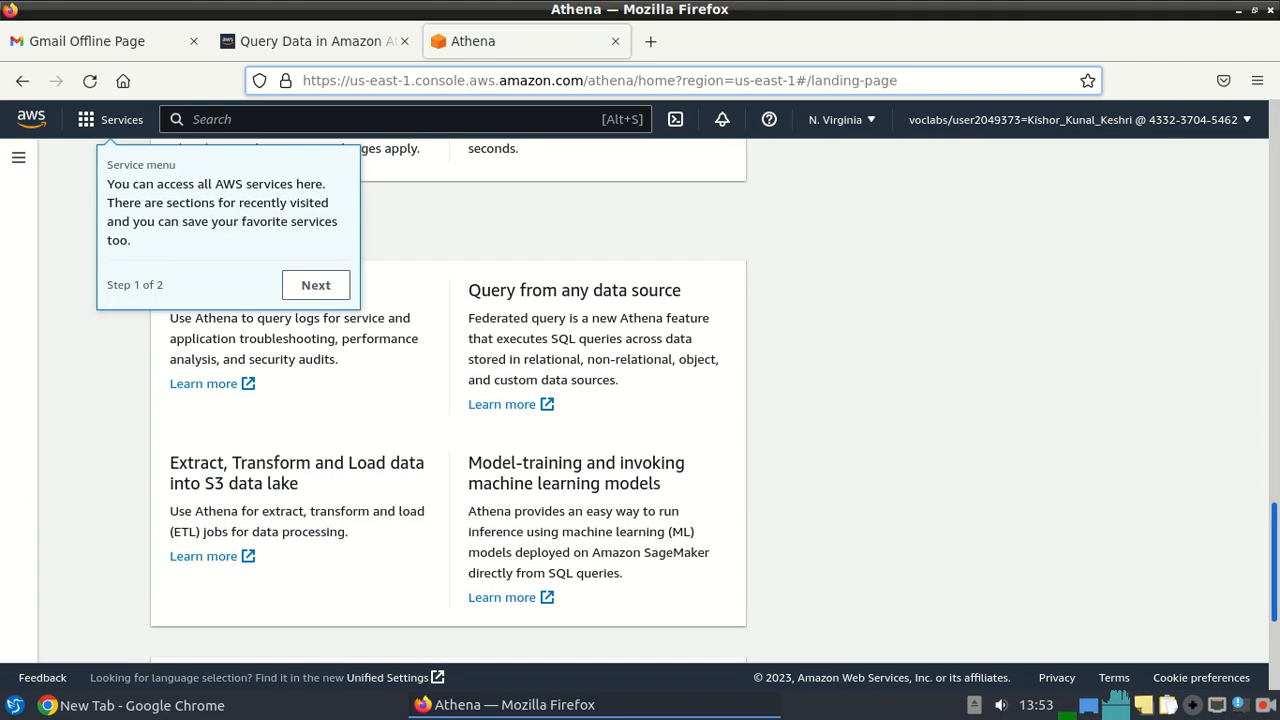
{"action": "scroll", "coordinate": [537, 585], "scroll_direction": "down", "scroll_amount": 3}
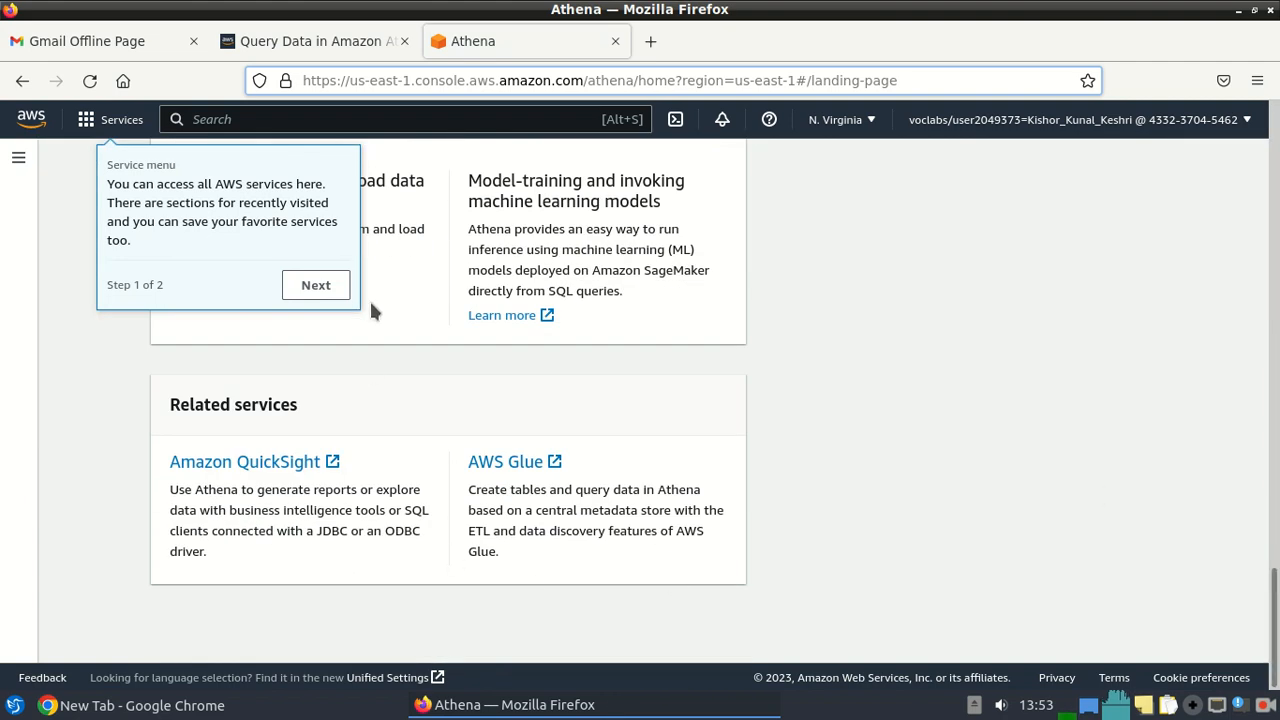
Dismiss the Athena tour, launch the query editor, and go back to the lab instructions.
{"action": "left_click", "coordinate": [328, 290]}
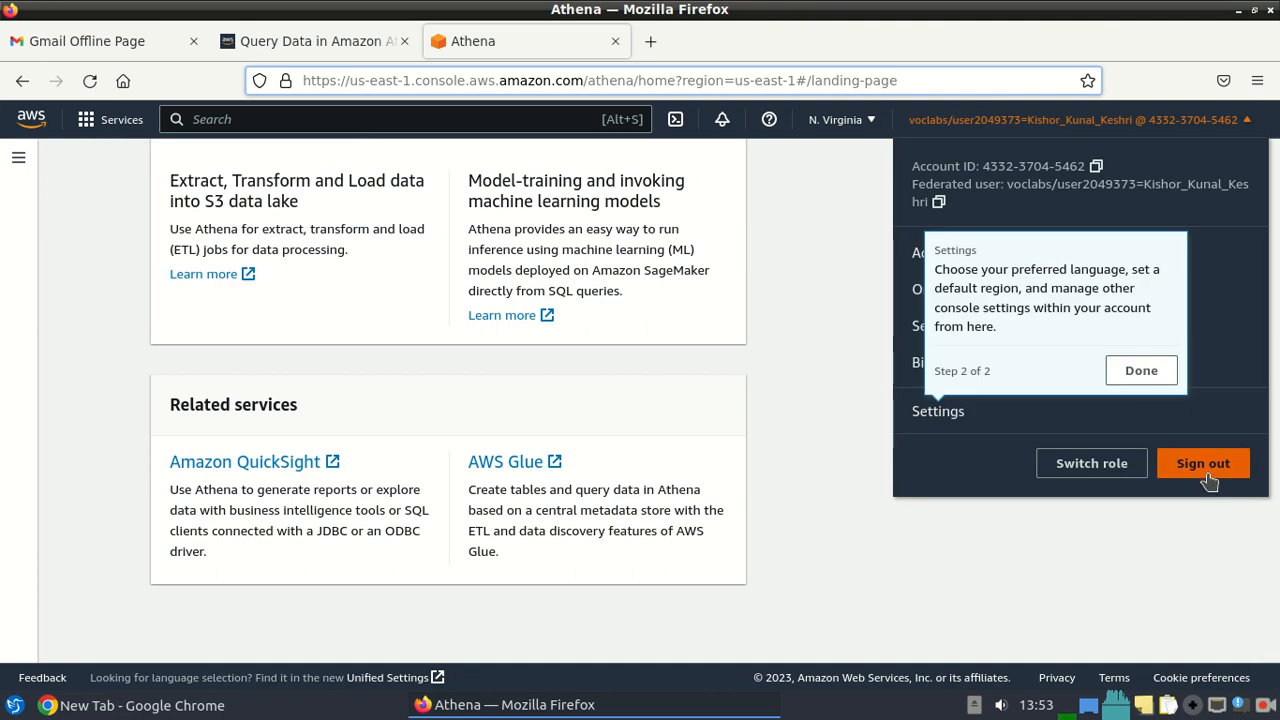
{"action": "left_click", "coordinate": [1150, 374]}
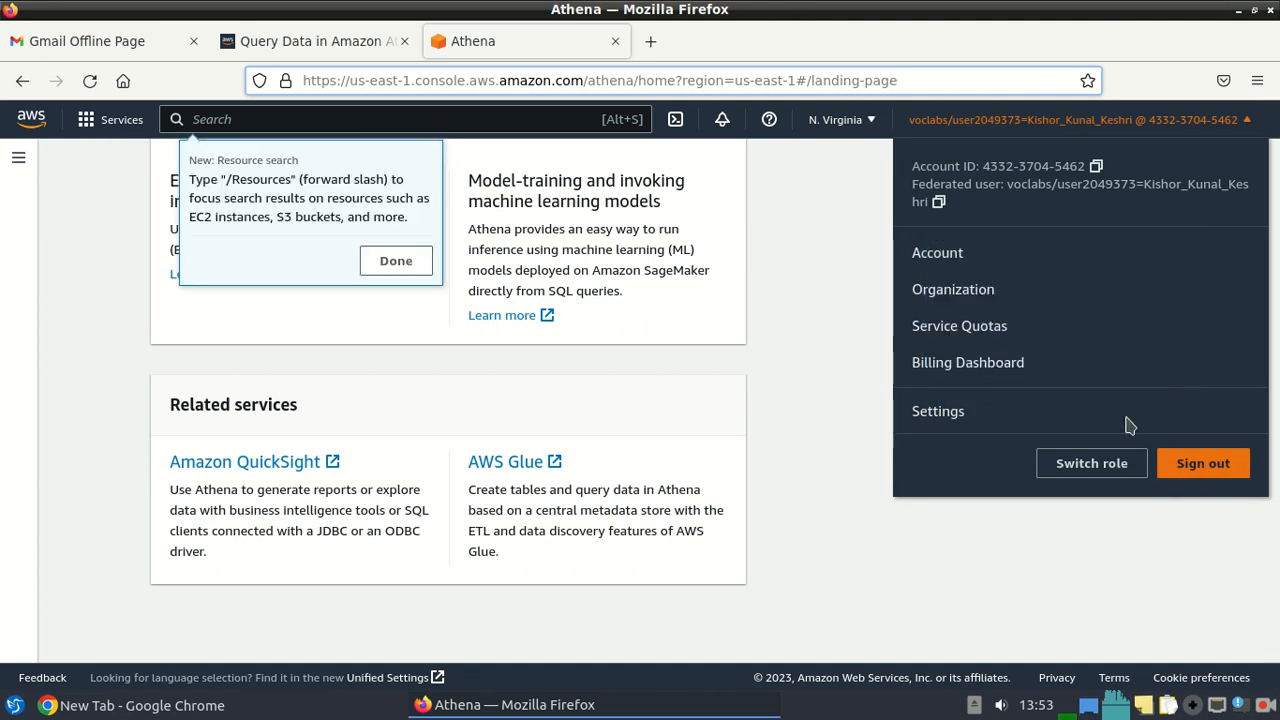
{"action": "left_click", "coordinate": [927, 529]}
{"action": "left_click_drag", "start_coordinate": [1276, 622], "coordinate": [1275, 176]}
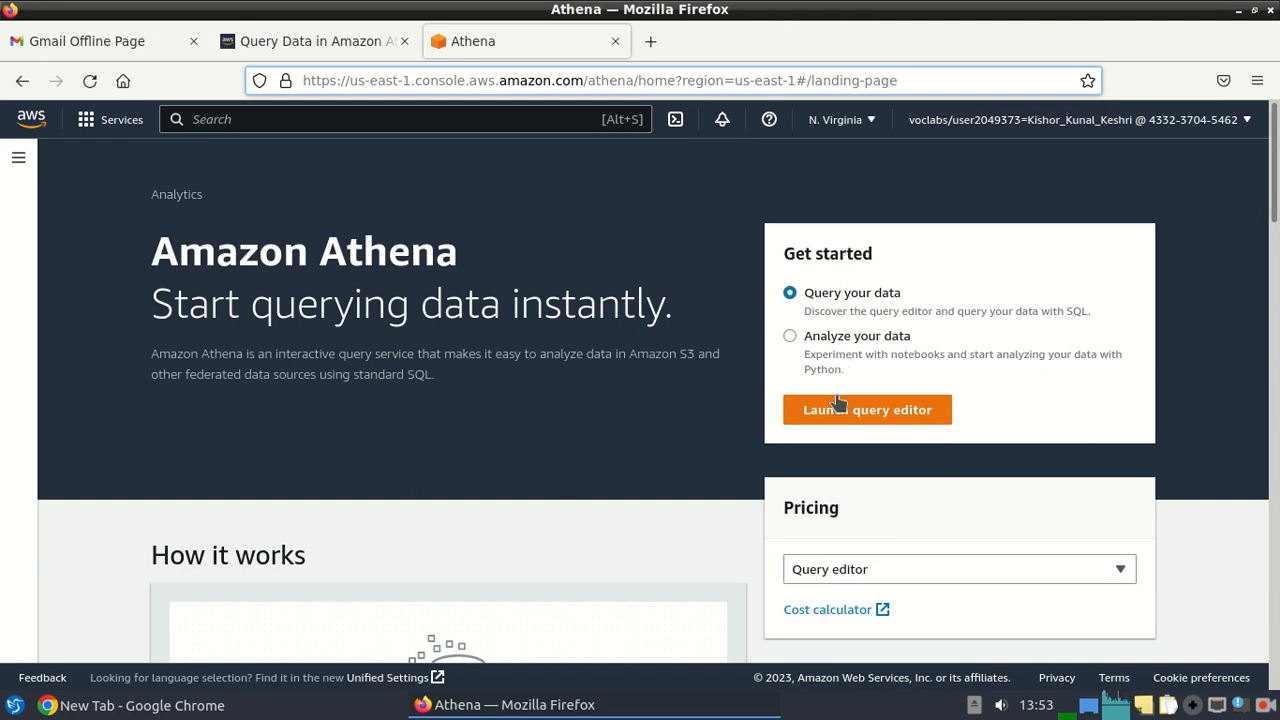
{"action": "left_click", "coordinate": [871, 420]}
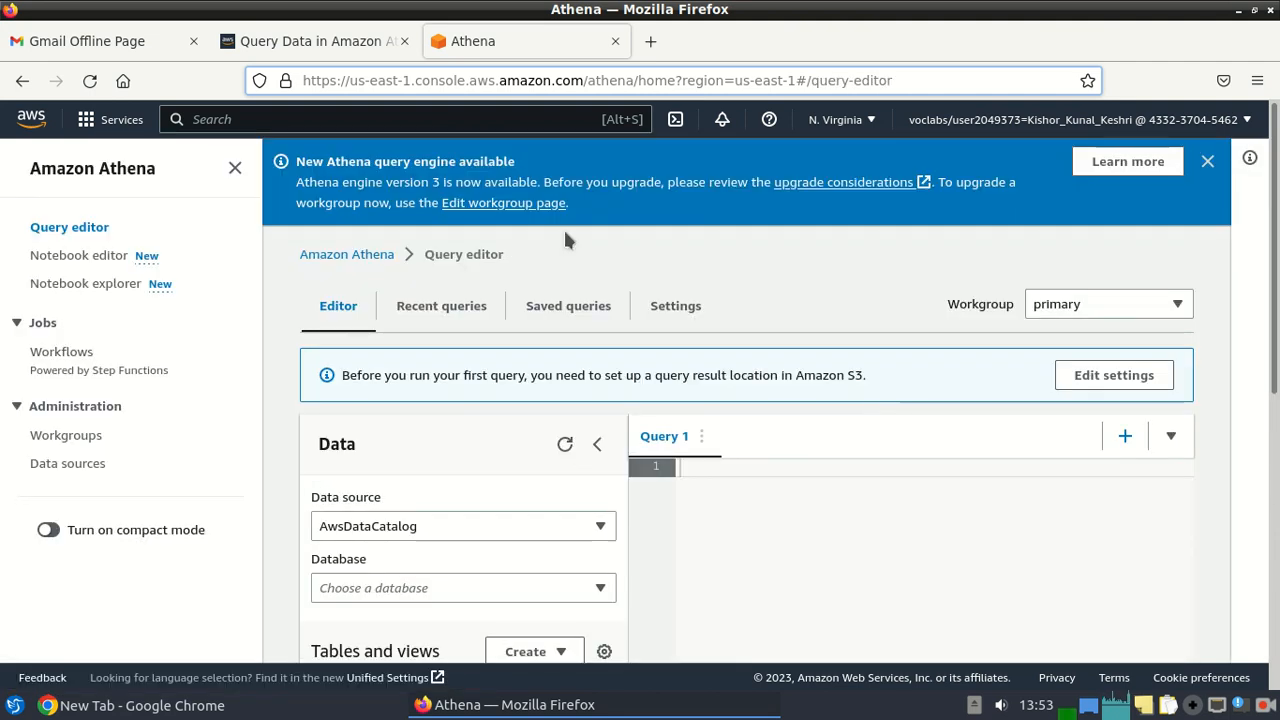
{"action": "left_click", "coordinate": [285, 47]}
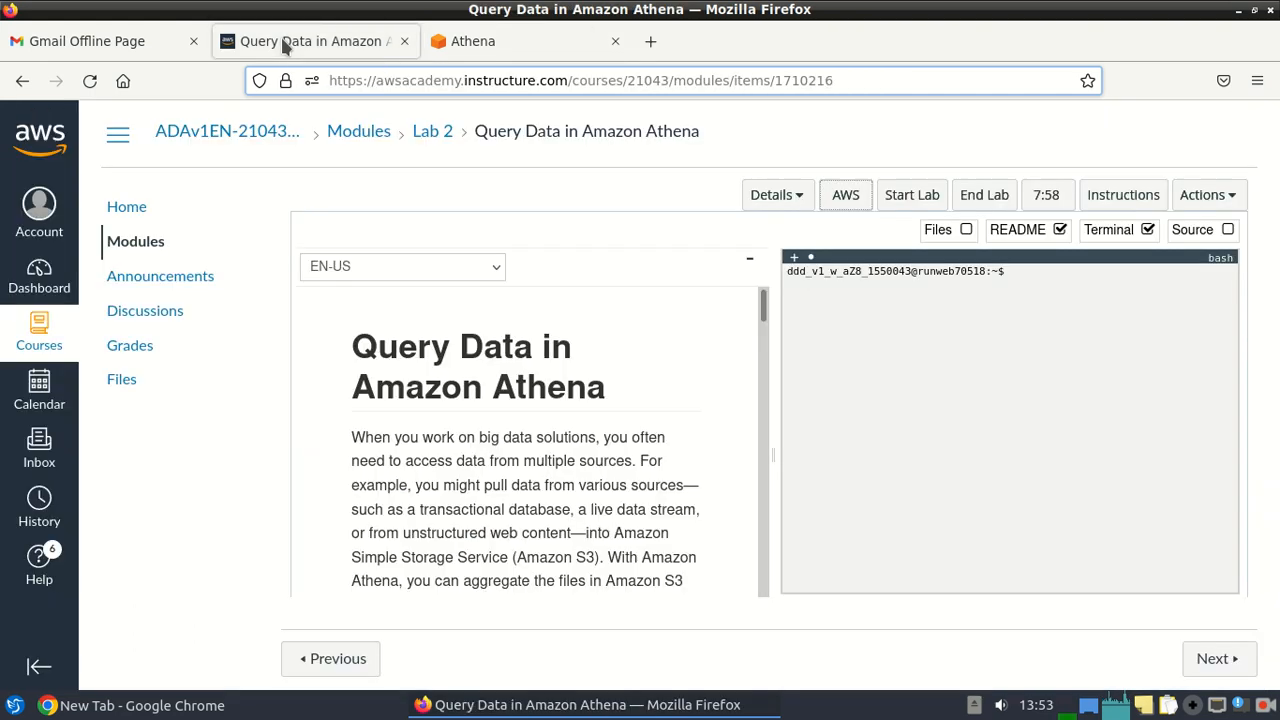
From the console search for 's3', open Amazon S3 in a new browser tab.
{"action": "left_click", "coordinate": [488, 40]}
{"action": "left_click", "coordinate": [258, 119]}
{"action": "type", "text": "s3"}
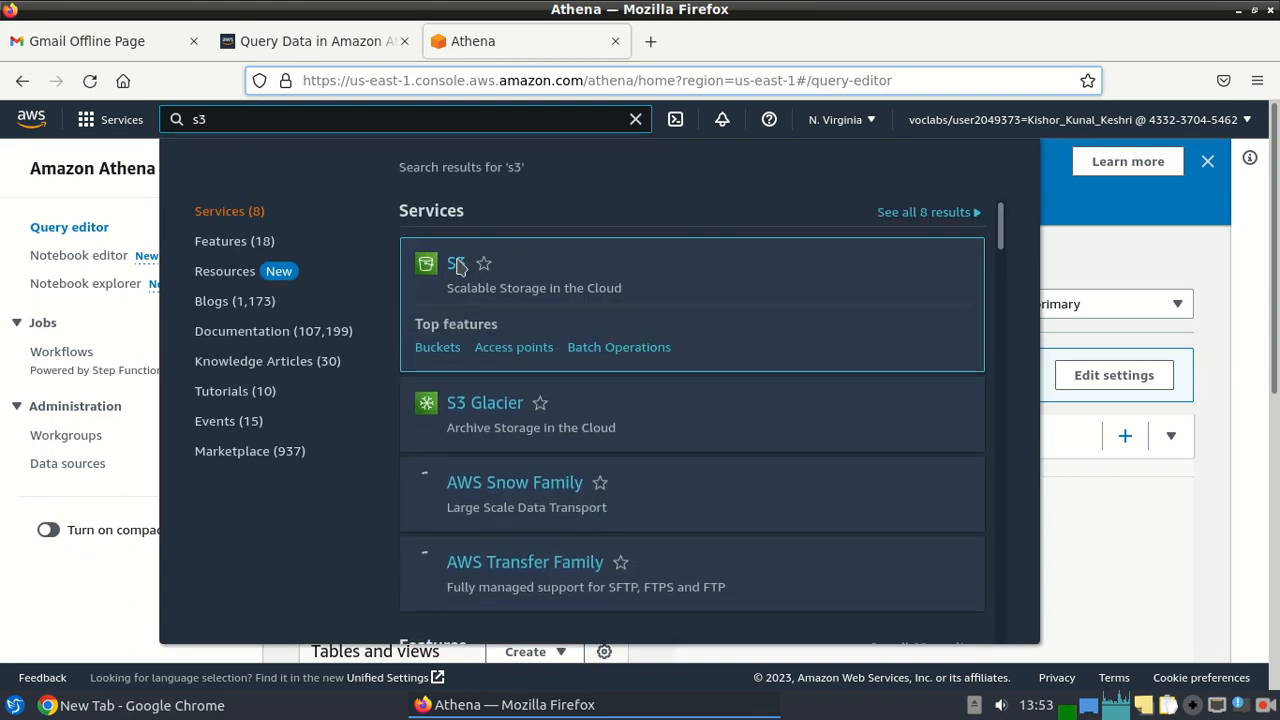
{"action": "right_click", "coordinate": [454, 268]}
{"action": "left_click", "coordinate": [490, 281]}
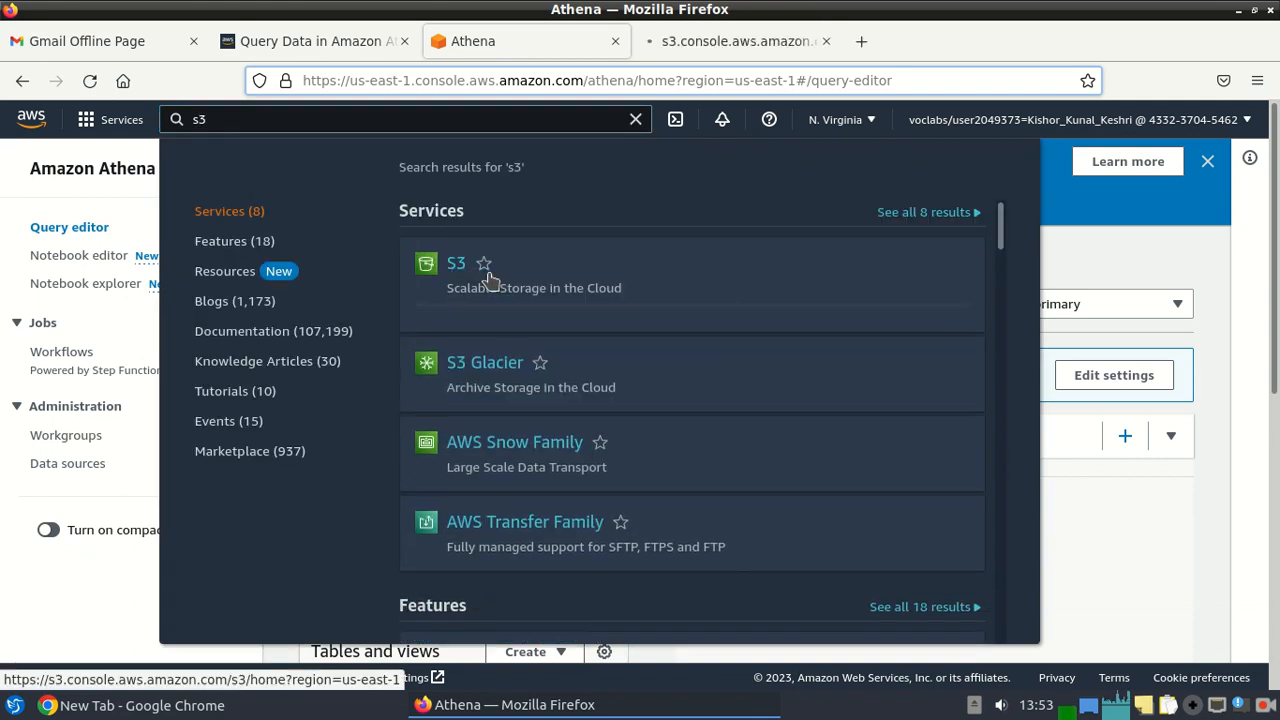
{"action": "left_click", "coordinate": [727, 40]}
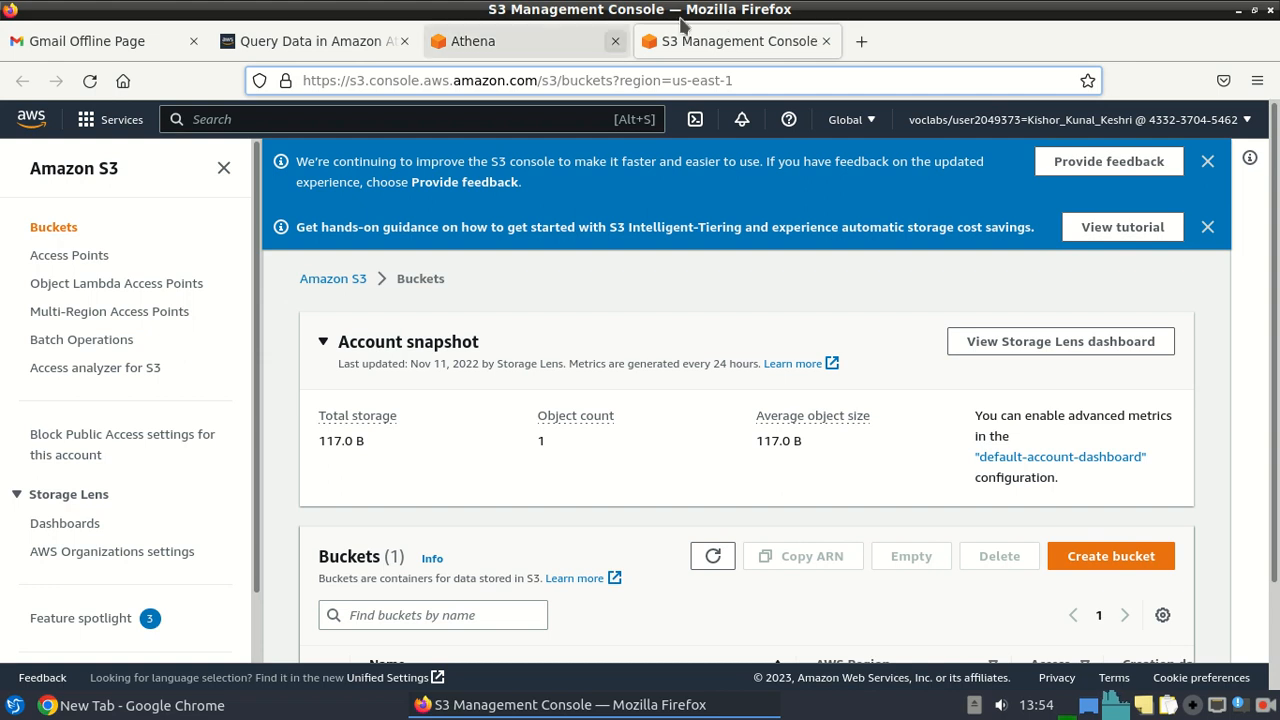
Dismiss the S3 notices, open the lab's bucket properties, and copy its ARN.
{"action": "left_click", "coordinate": [1207, 162]}
{"action": "left_click", "coordinate": [1207, 163]}
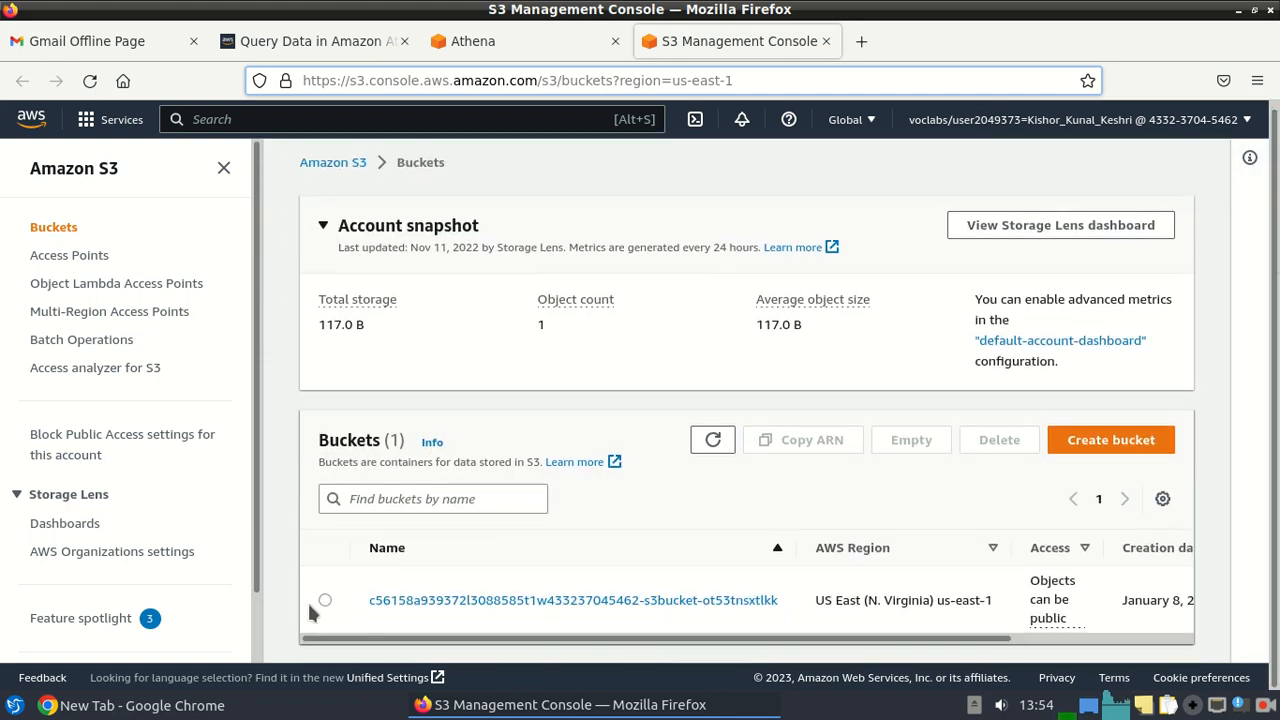
{"action": "left_click", "coordinate": [326, 600]}
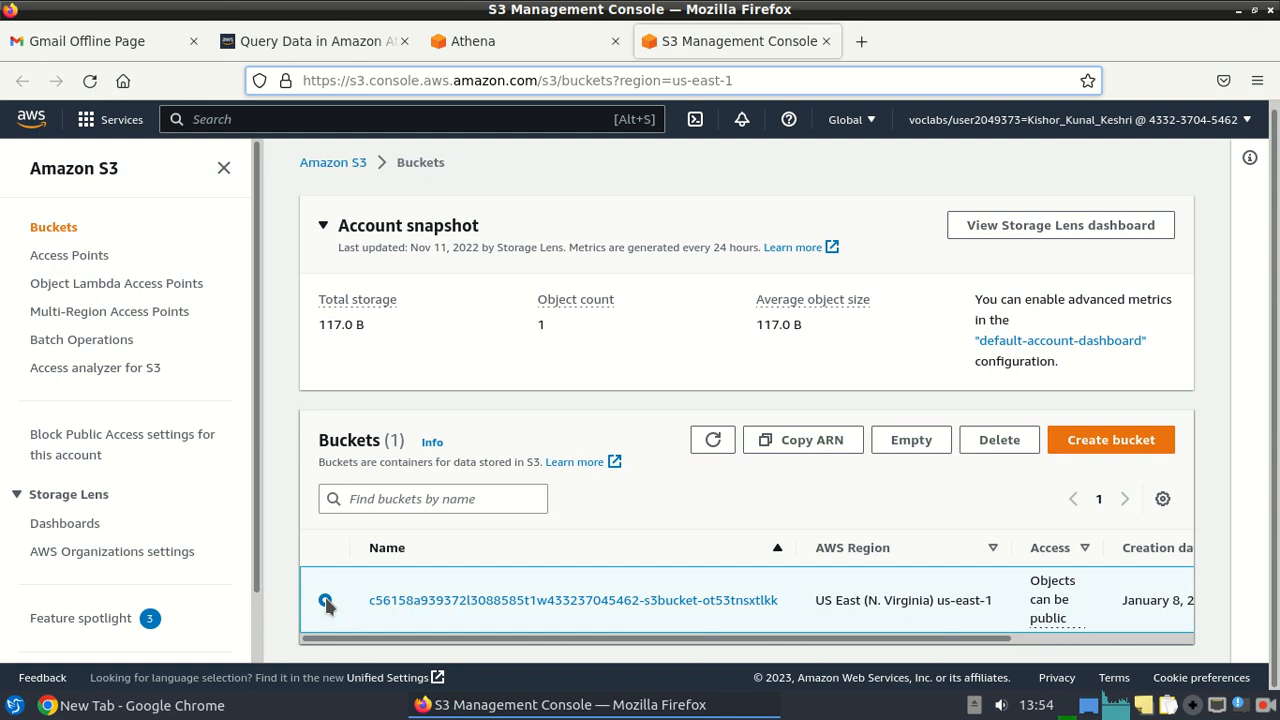
{"action": "left_click", "coordinate": [558, 601]}
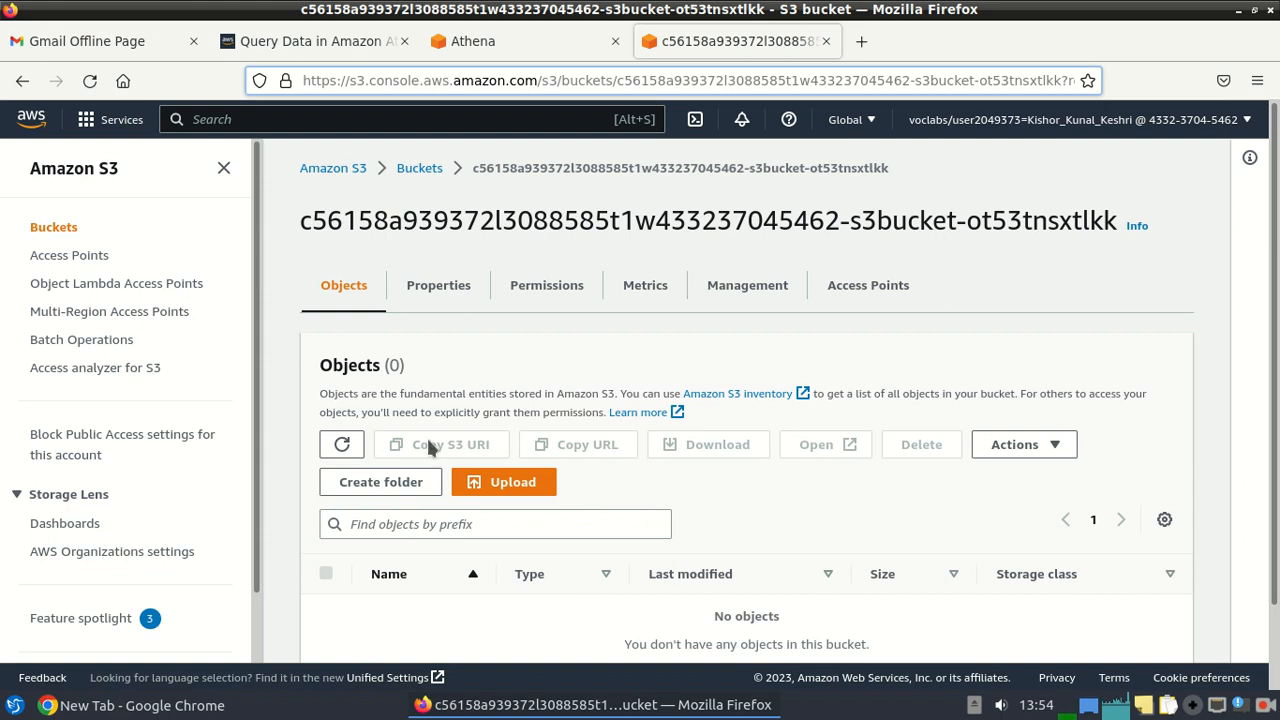
{"action": "left_click", "coordinate": [437, 289]}
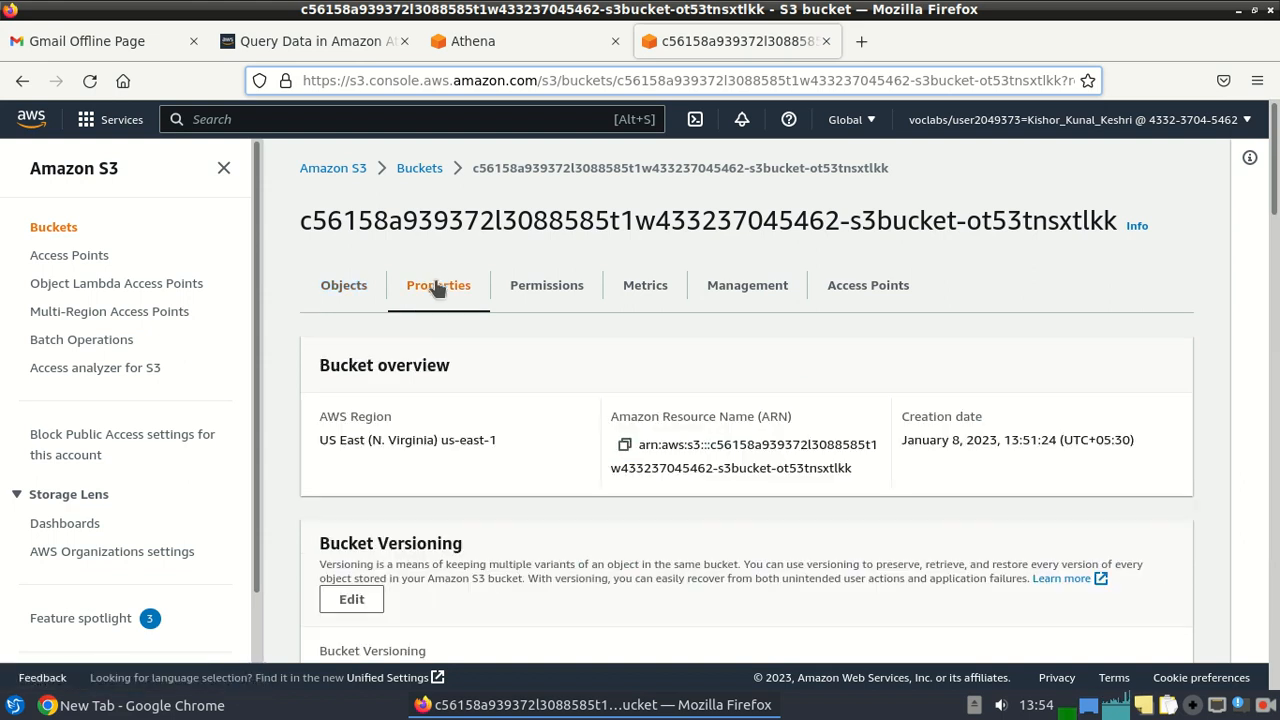
{"action": "left_click", "coordinate": [625, 448]}
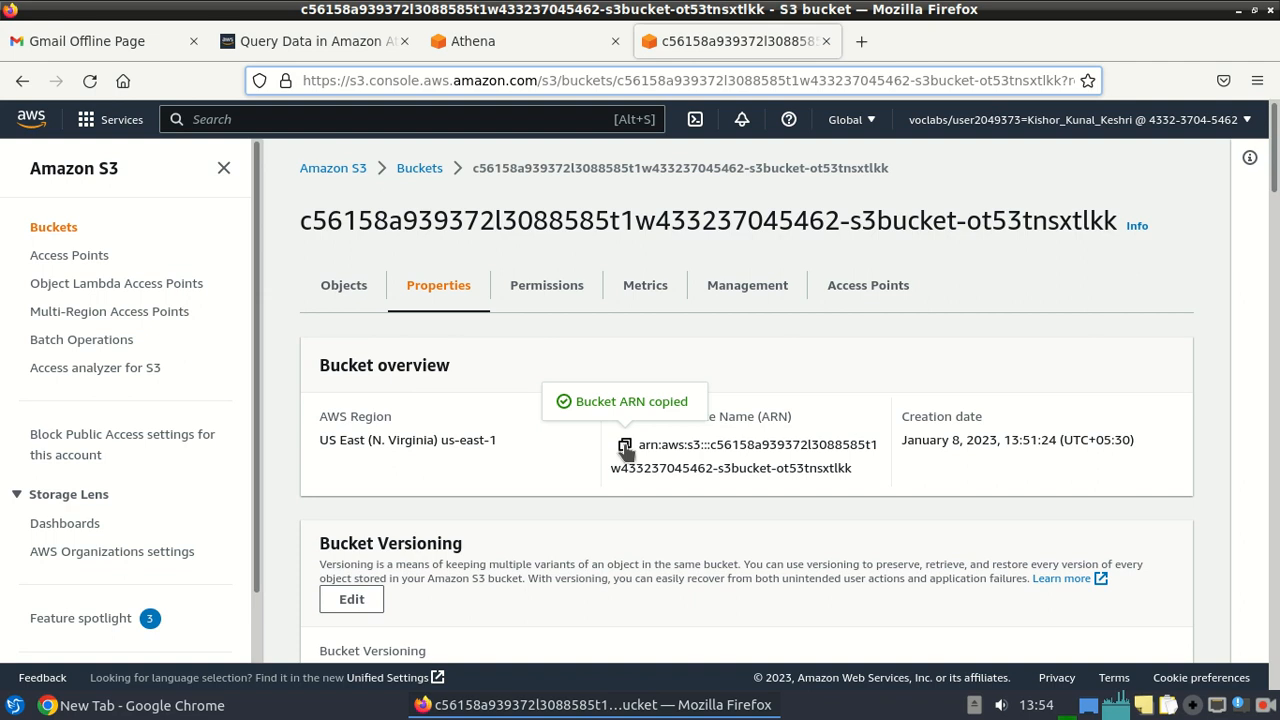
{"action": "left_click", "coordinate": [14, 705]}
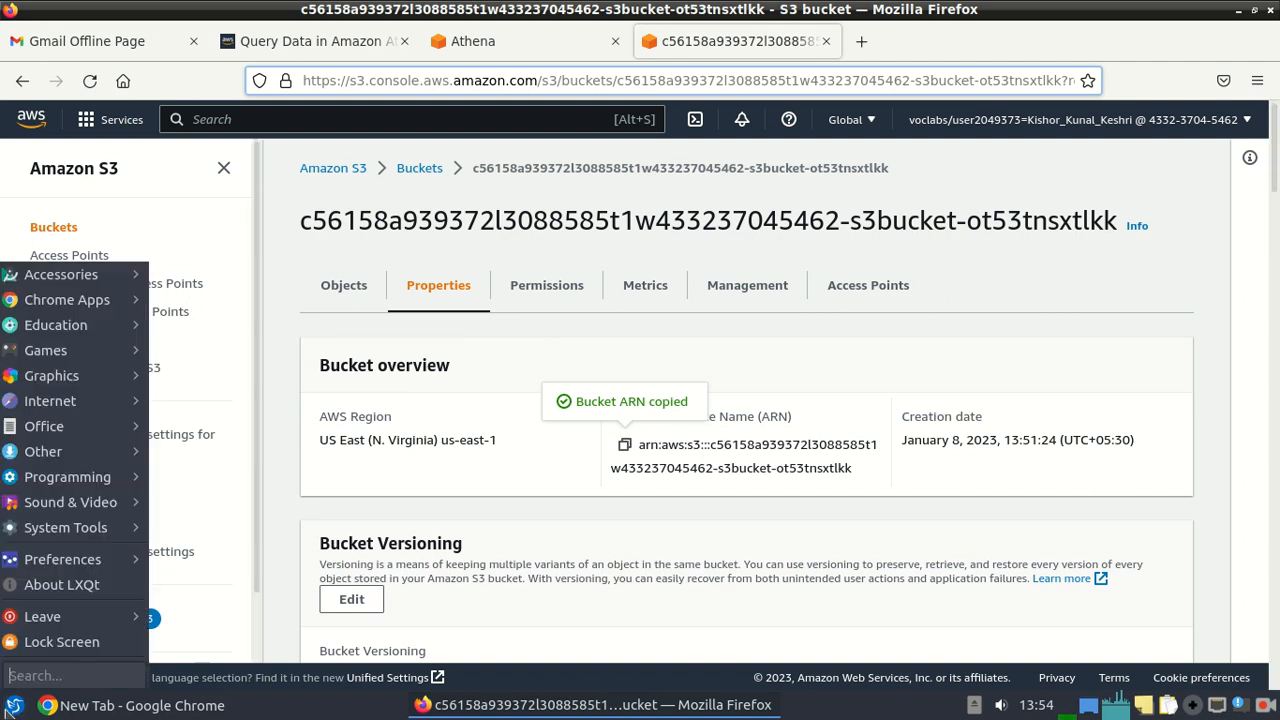
Paste the bucket ARN into a new FeatherPad note, then return to the S3 bucket page.
{"action": "mouse_move", "coordinate": [68, 283]}
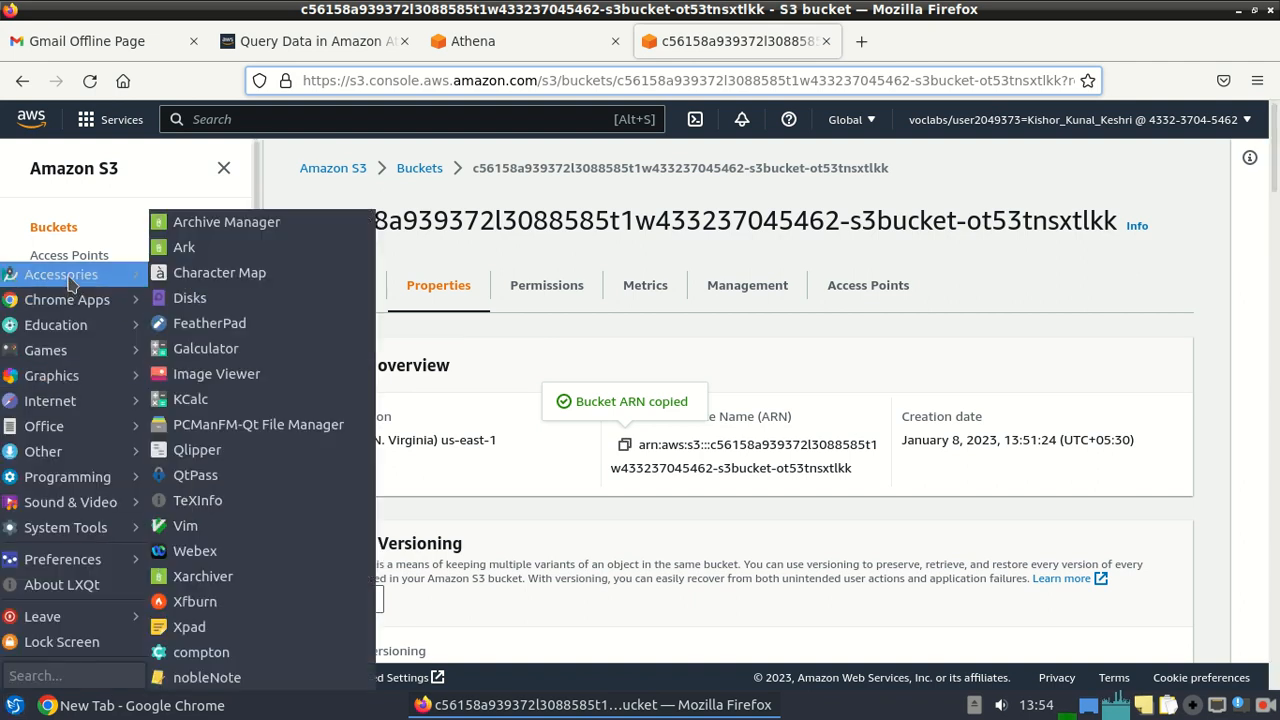
{"action": "left_click", "coordinate": [206, 323]}
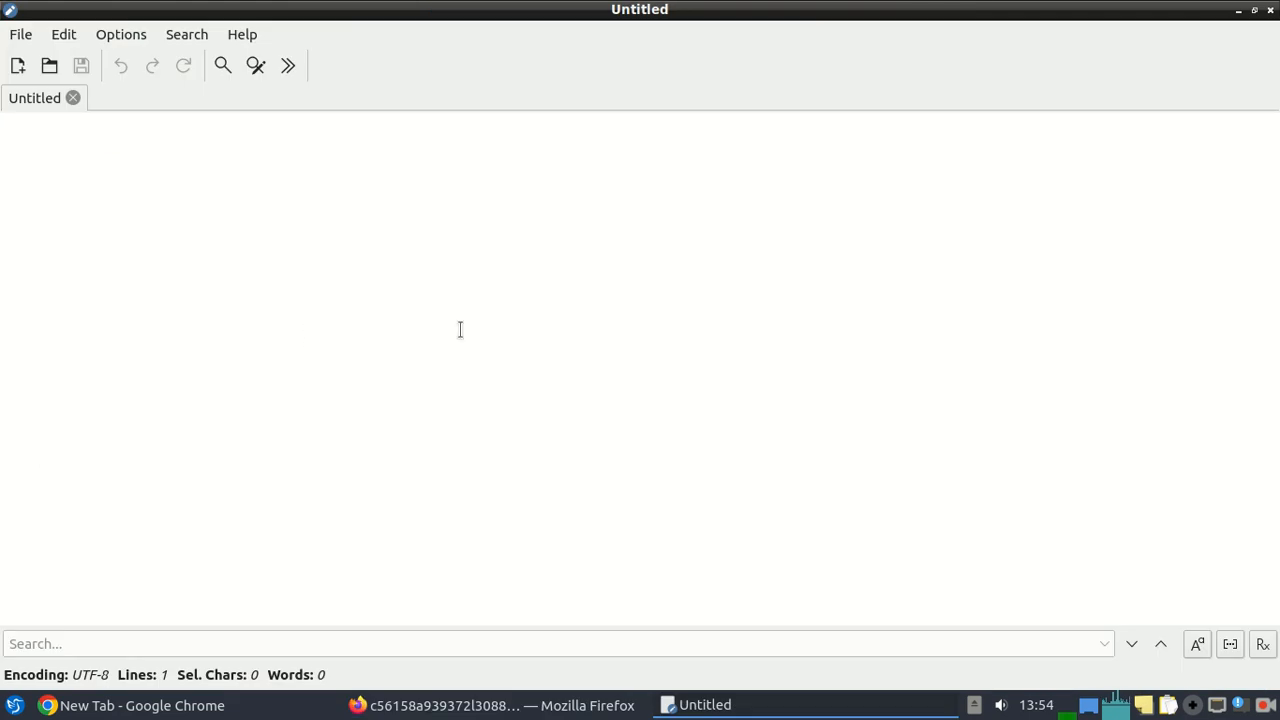
{"action": "key", "text": "ctrl+v"}
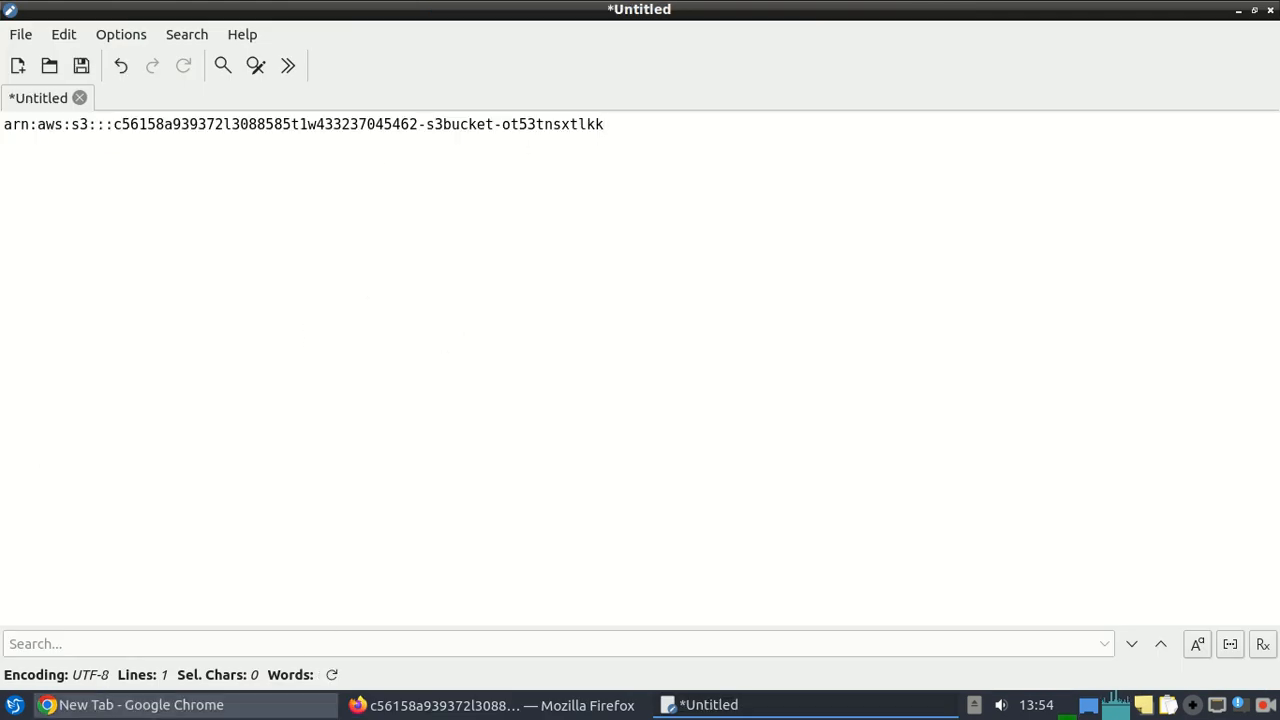
{"action": "left_click", "coordinate": [140, 705]}
{"action": "left_click", "coordinate": [389, 708]}
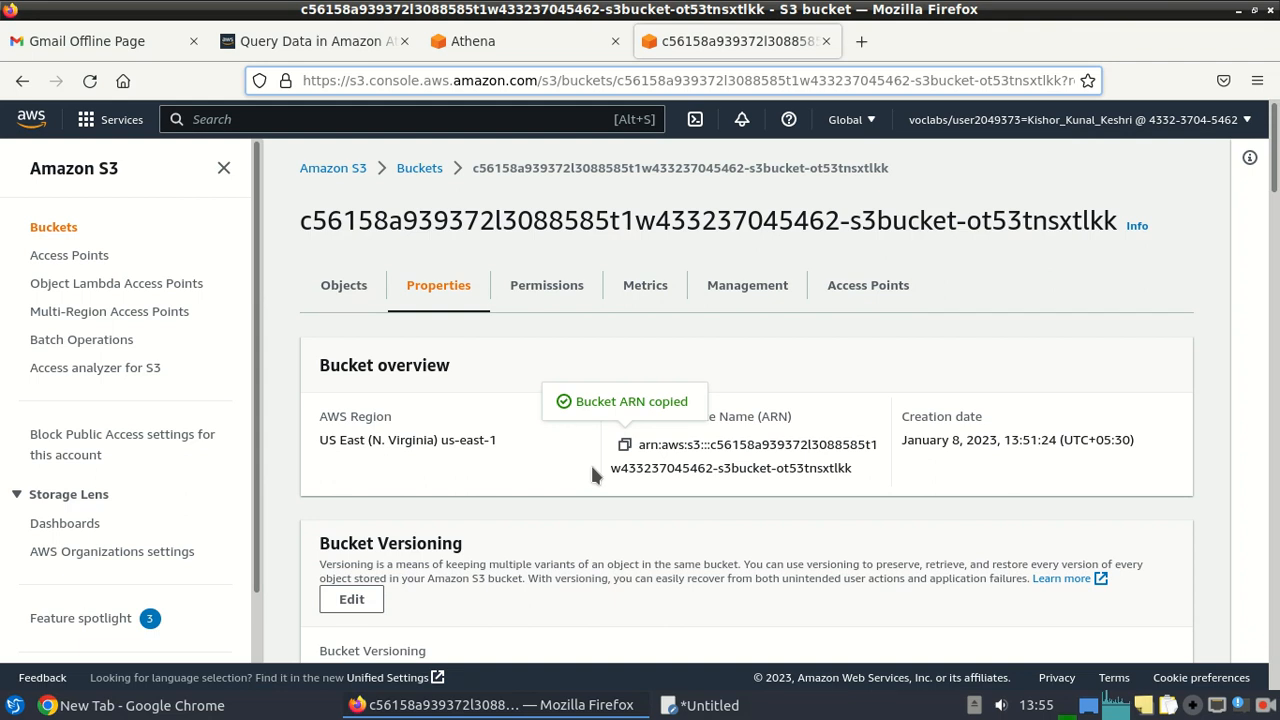
In Athena settings, choose the lab's S3 bucket as query result location and save.
{"action": "left_click", "coordinate": [476, 42]}
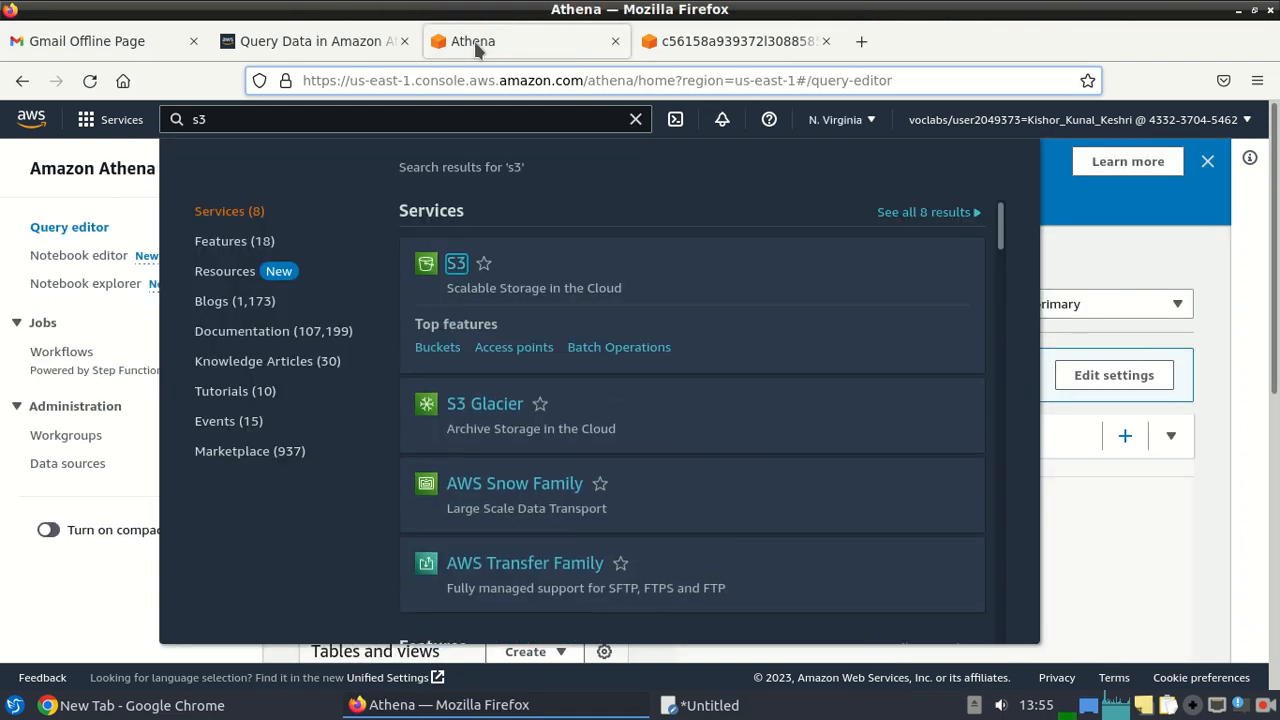
{"action": "left_click", "coordinate": [1166, 246]}
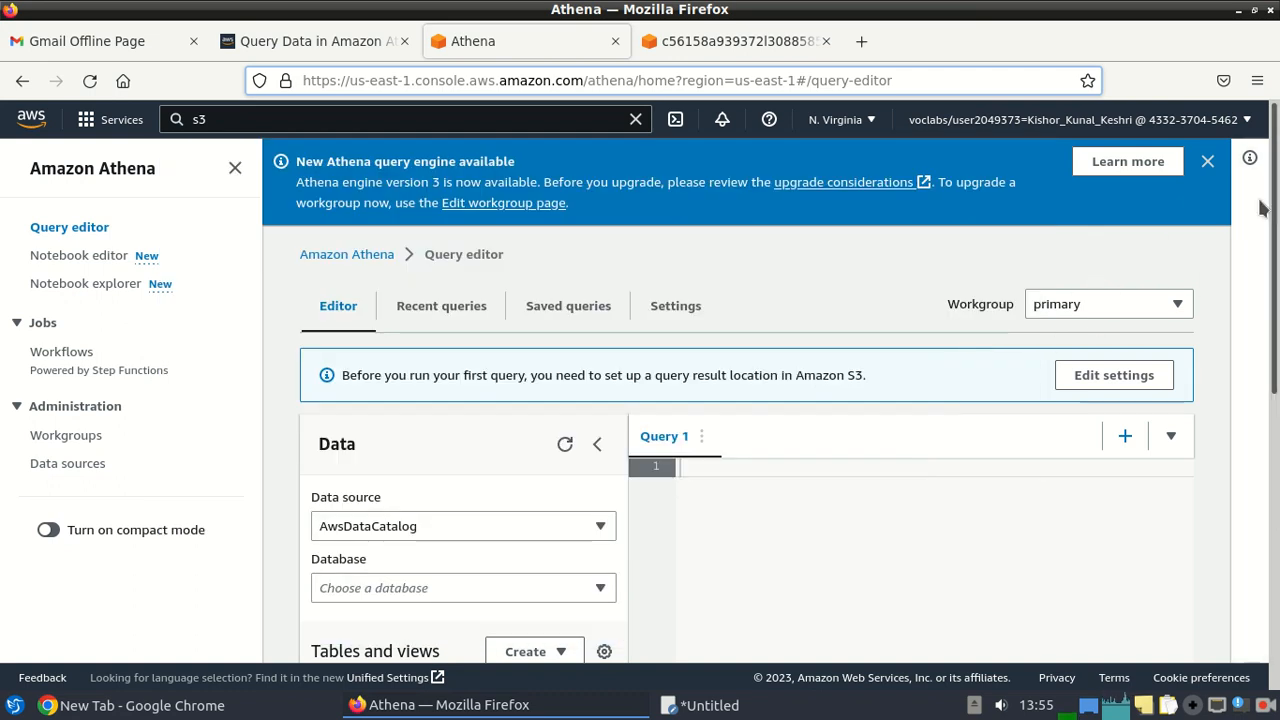
{"action": "left_click", "coordinate": [1207, 162]}
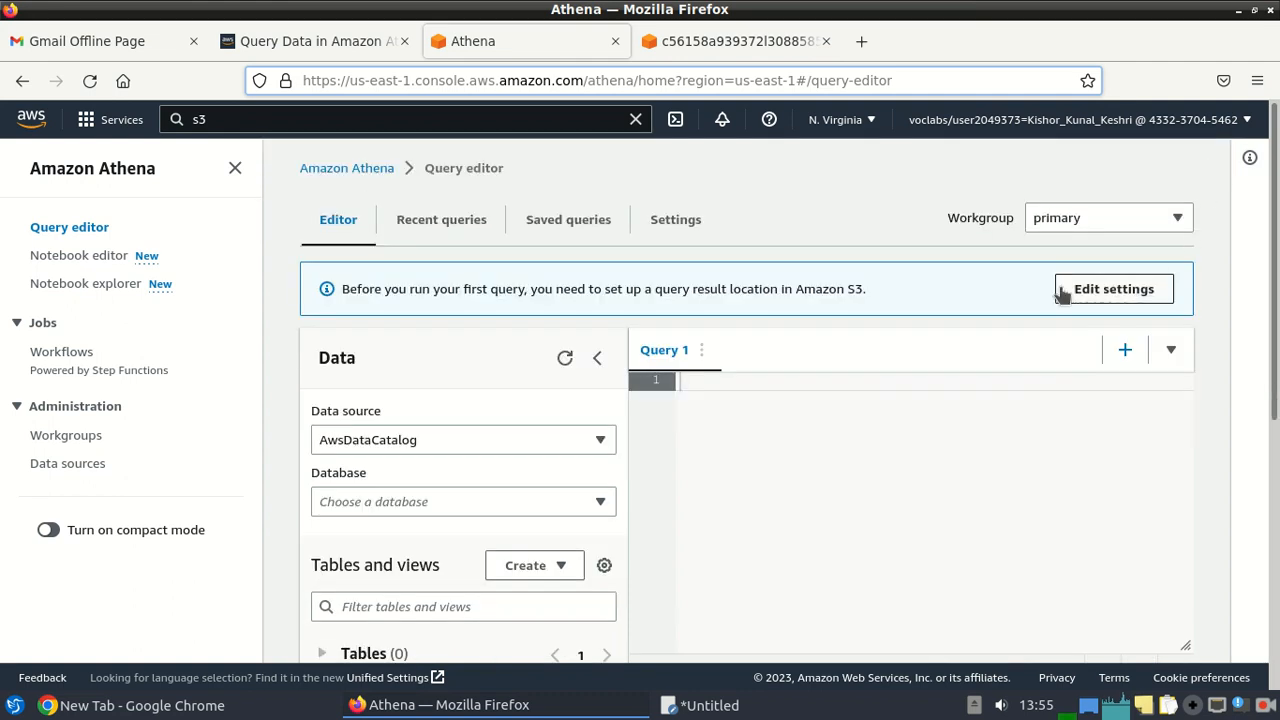
{"action": "left_click", "coordinate": [1270, 708]}
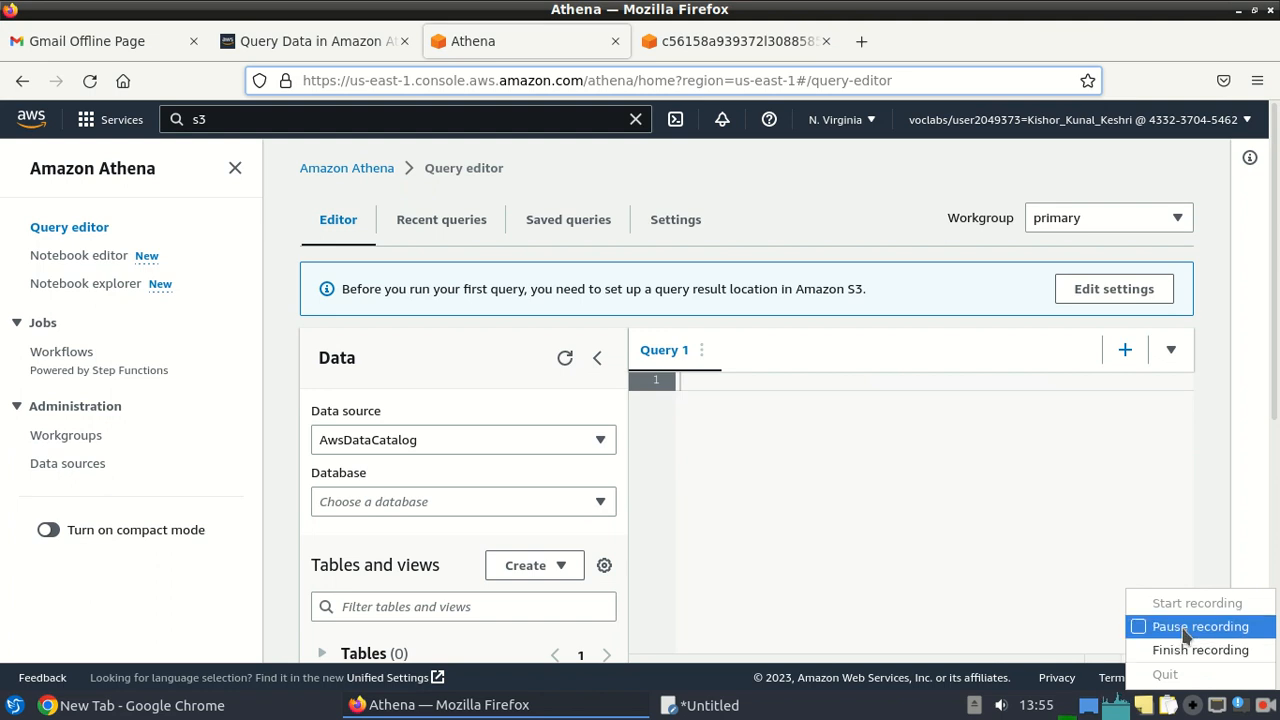
{"action": "left_click", "coordinate": [1184, 627]}
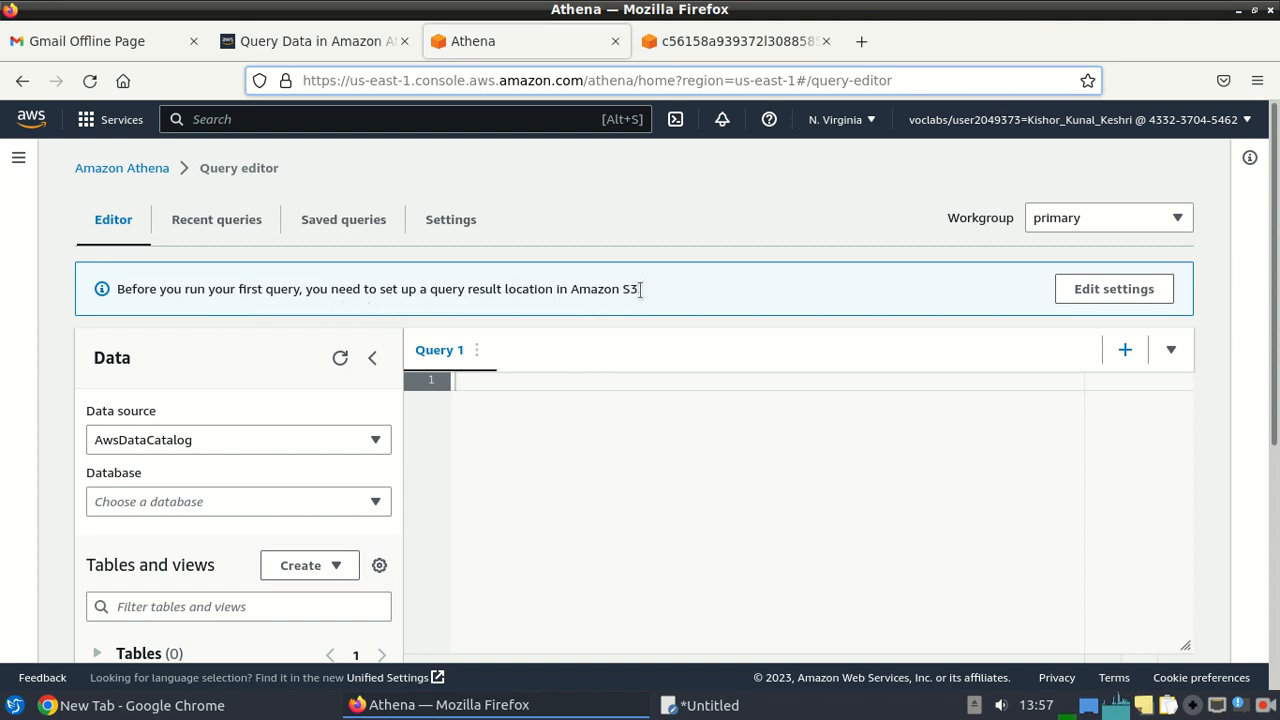
{"action": "left_click", "coordinate": [1087, 293]}
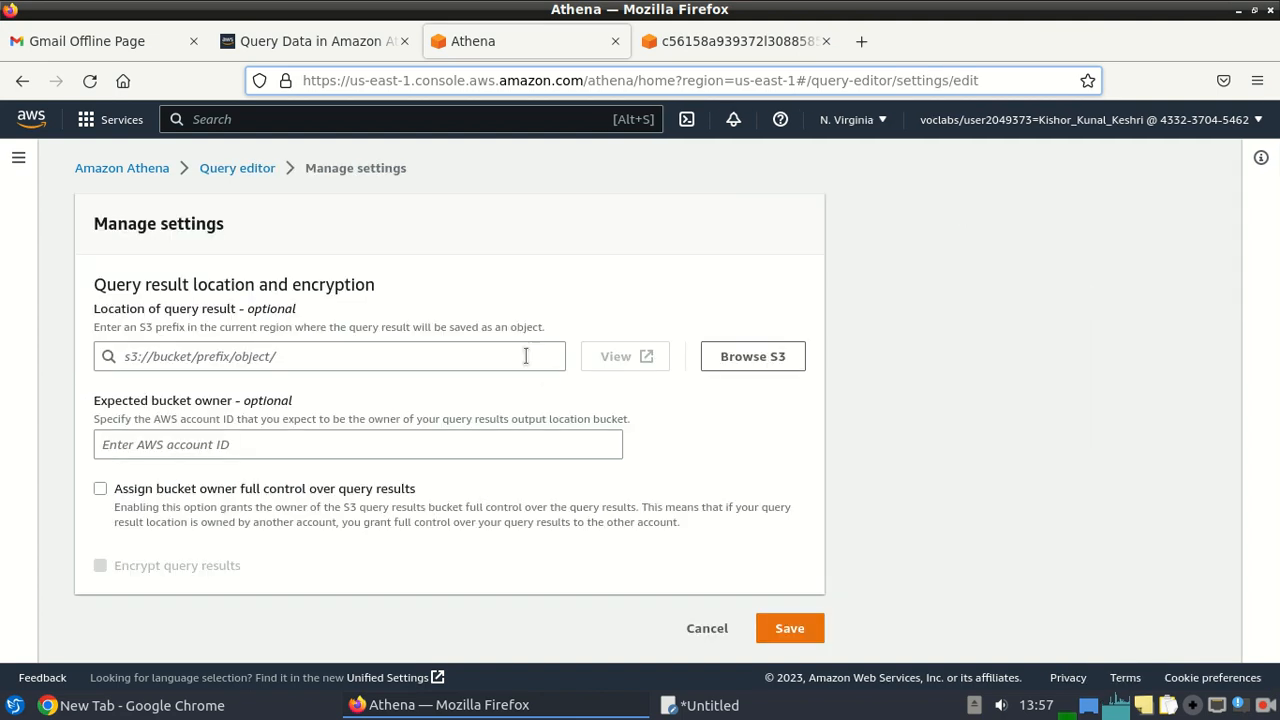
{"action": "left_click", "coordinate": [749, 358]}
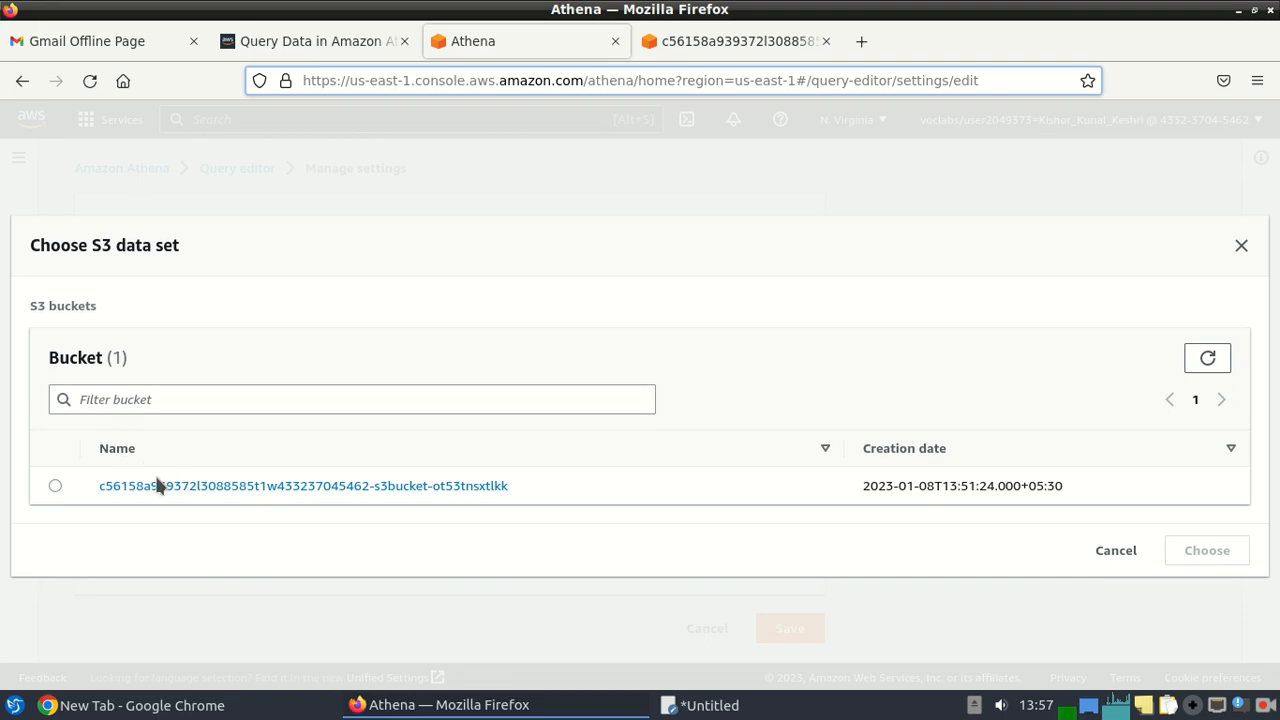
{"action": "left_click", "coordinate": [55, 488]}
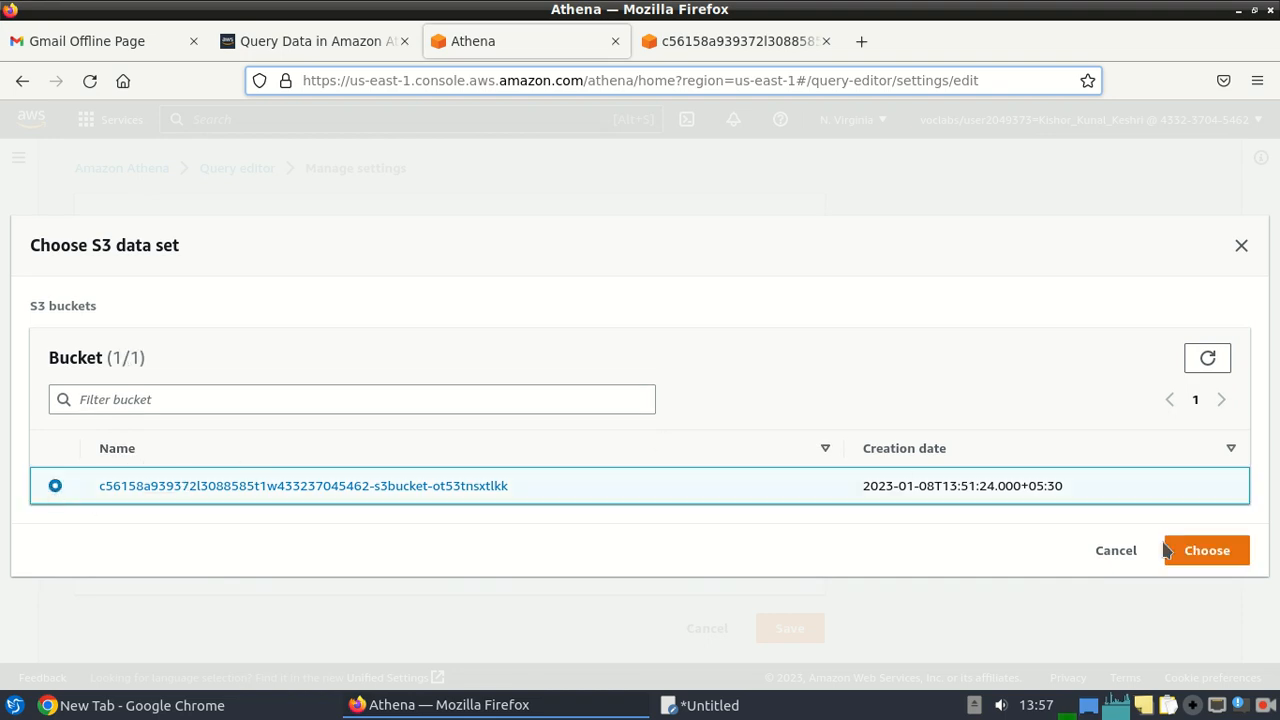
{"action": "left_click", "coordinate": [1210, 550]}
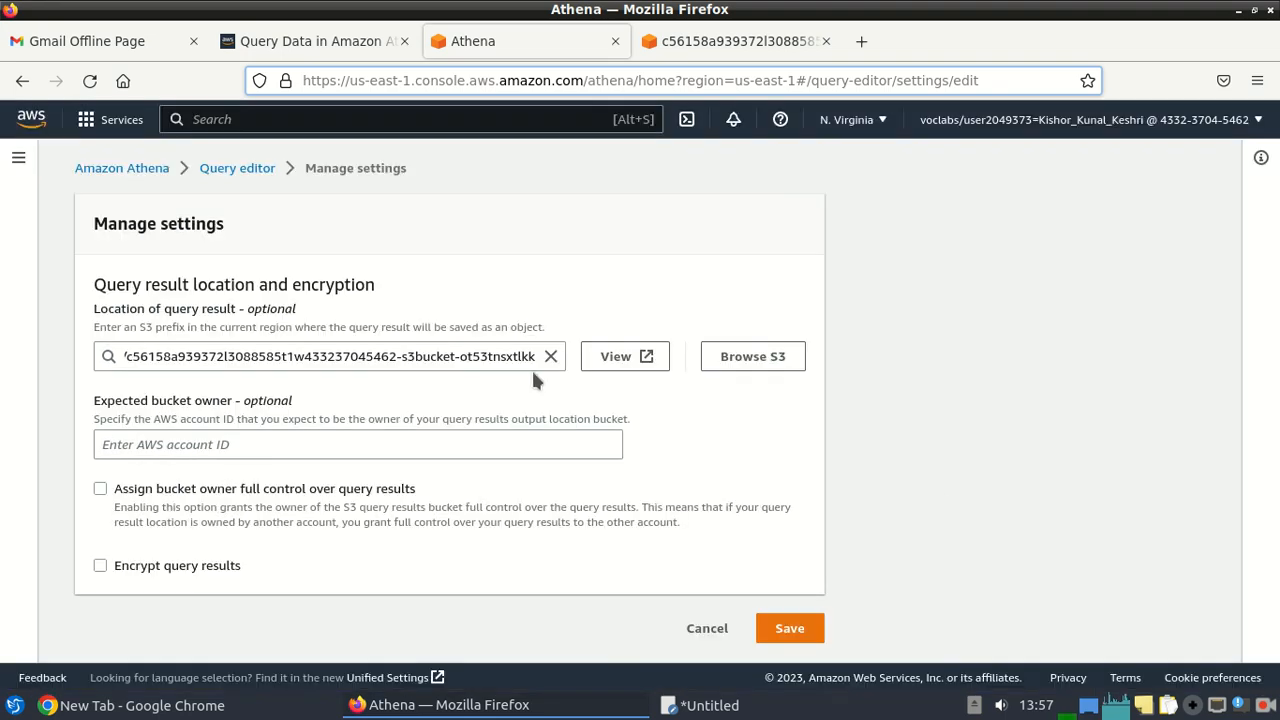
{"action": "left_click", "coordinate": [800, 628]}
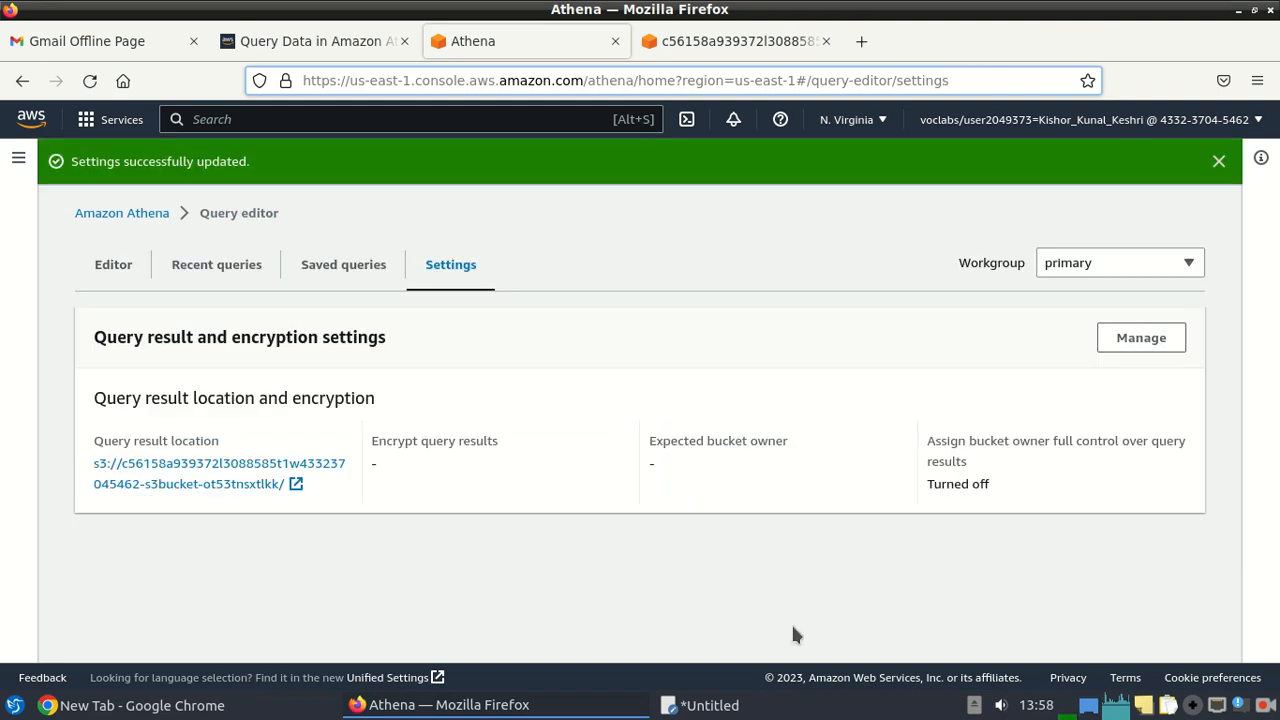
Copy the CREATE DATABASE taxidata; command from the lab instructions.
{"action": "left_click", "coordinate": [106, 264]}
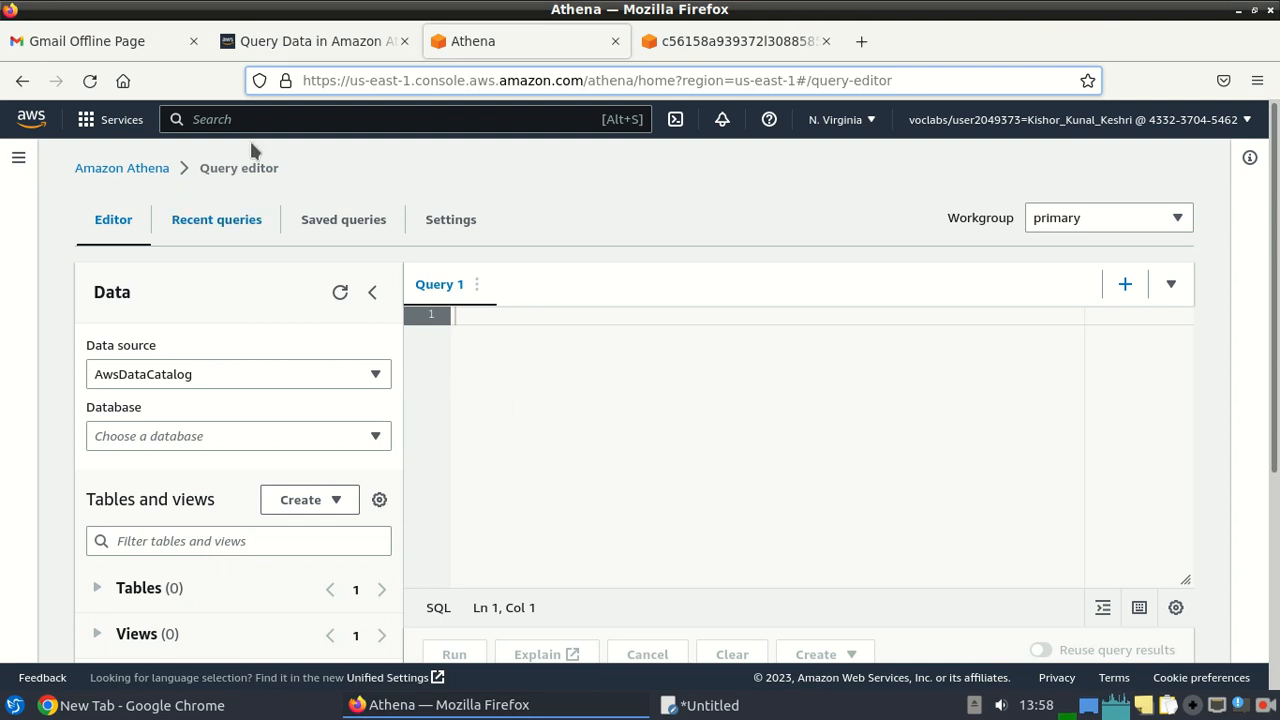
{"action": "left_click", "coordinate": [313, 41]}
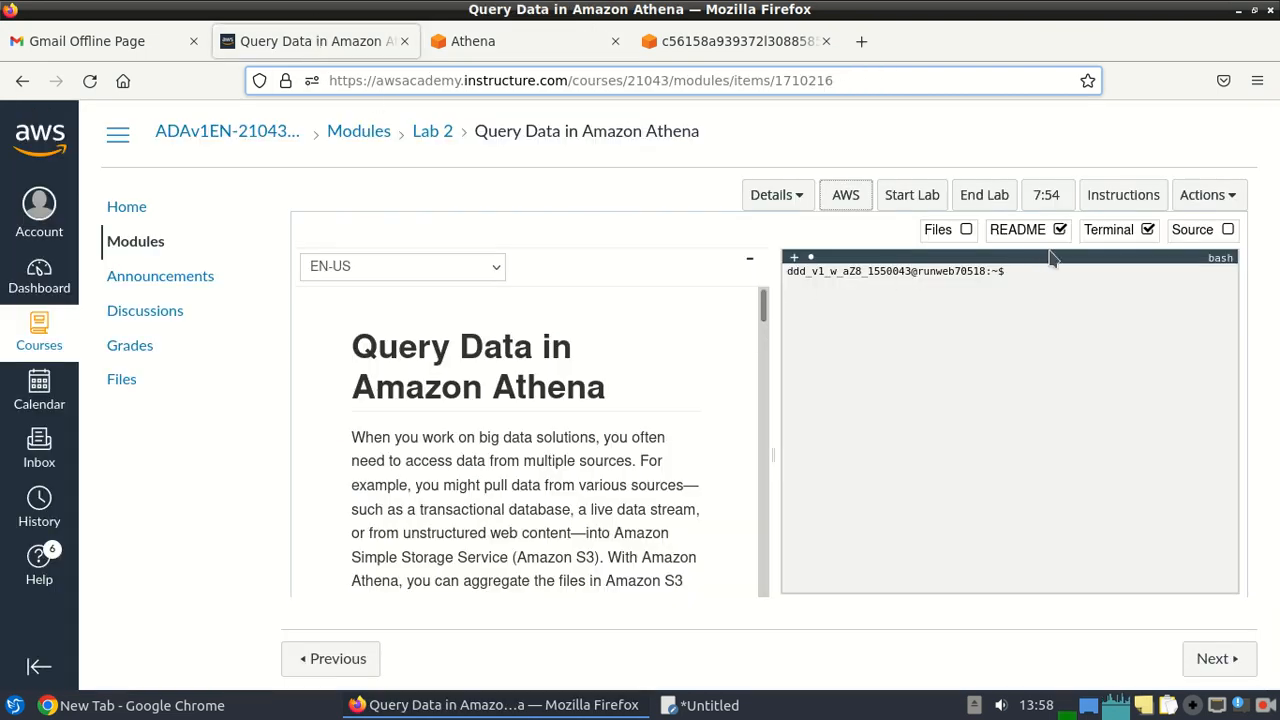
{"action": "left_click", "coordinate": [1147, 230]}
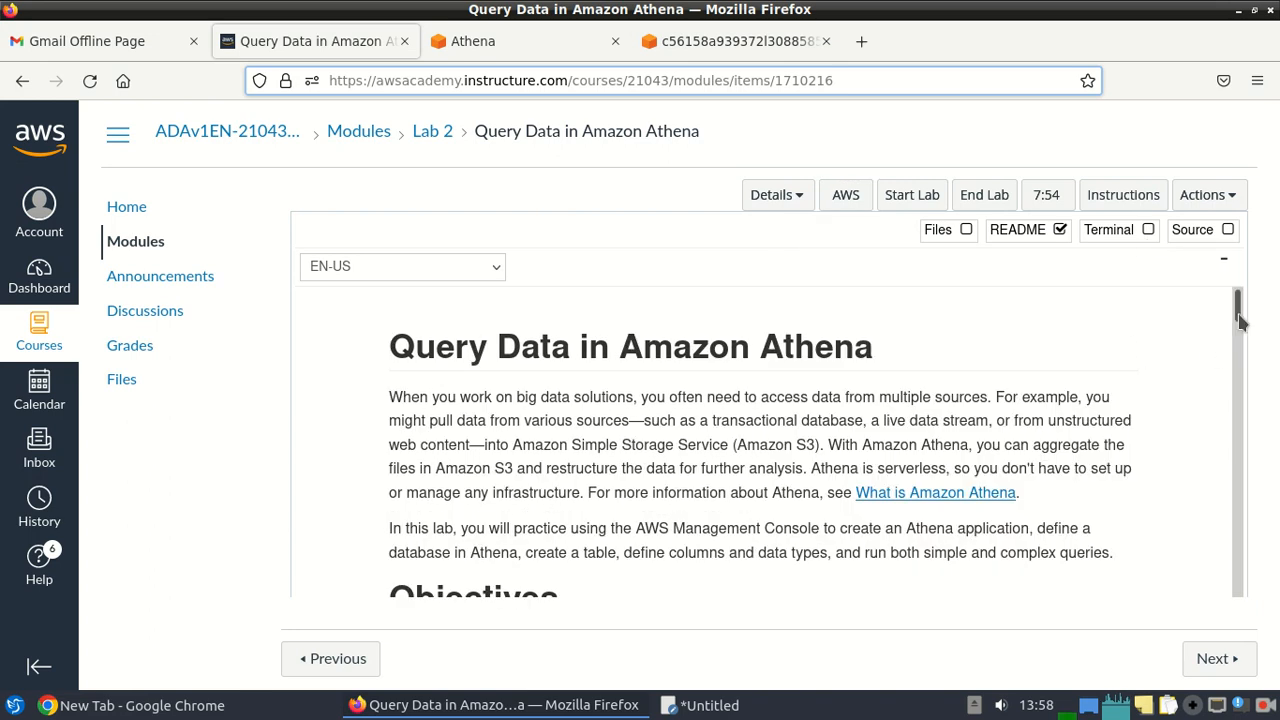
{"action": "left_click_drag", "start_coordinate": [1238, 313], "coordinate": [1238, 421]}
{"action": "scroll", "coordinate": [1238, 421], "scroll_direction": "up", "scroll_amount": 2}
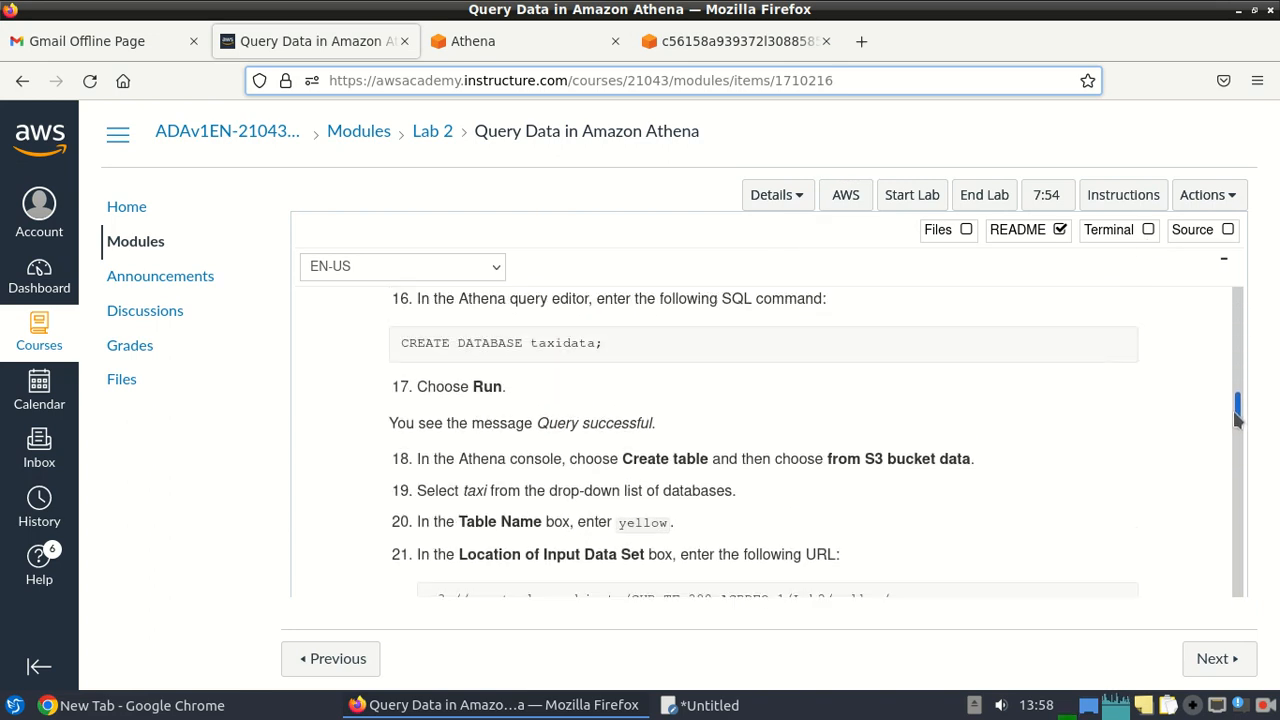
{"action": "left_click_drag", "start_coordinate": [617, 343], "coordinate": [418, 348]}
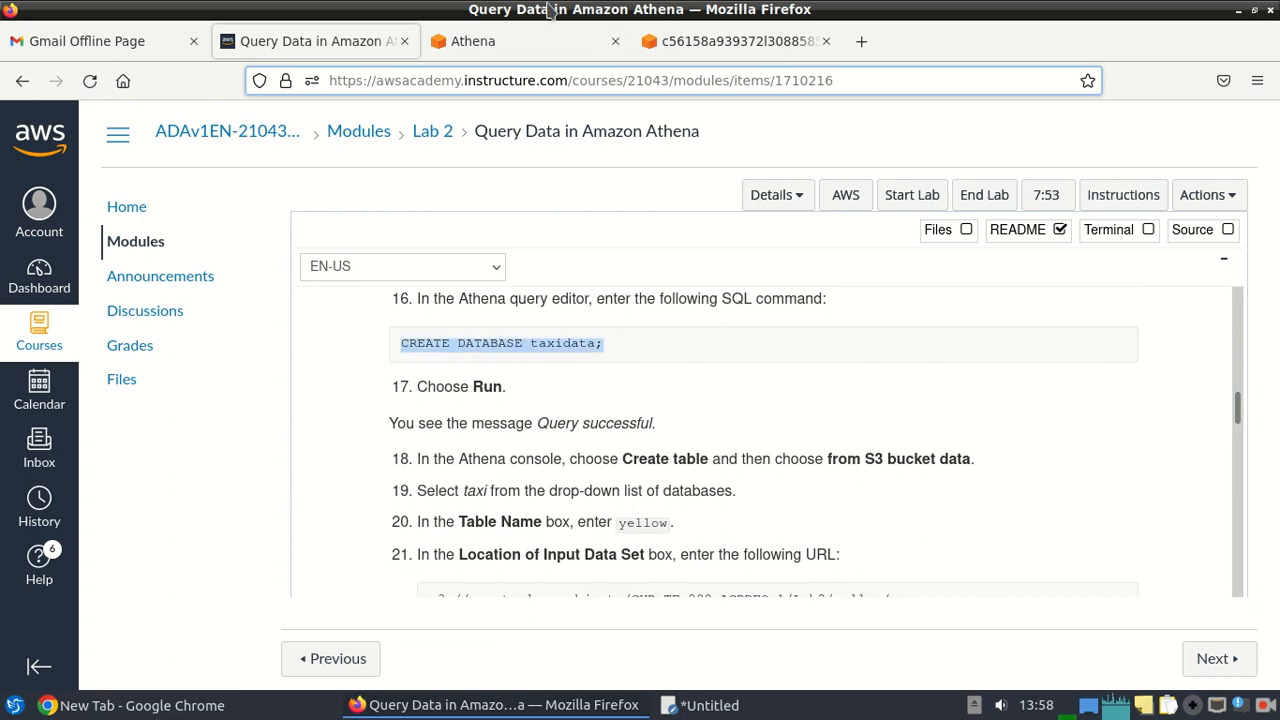
Paste CREATE DATABASE taxidata; into the Athena query editor and run it.
{"action": "left_click", "coordinate": [537, 40]}
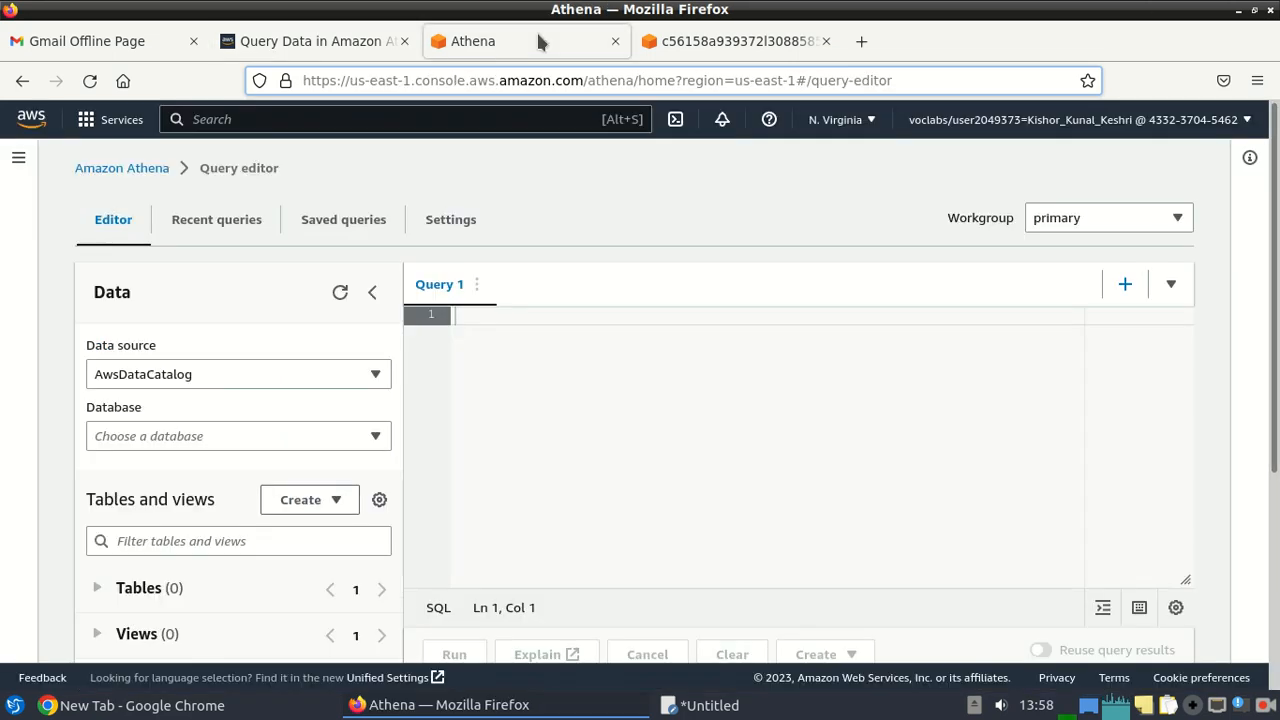
{"action": "key", "text": "ctrl+v"}
{"action": "left_click", "coordinate": [508, 316]}
{"action": "type", "text": "CREATE DATABASE taxidata;"}
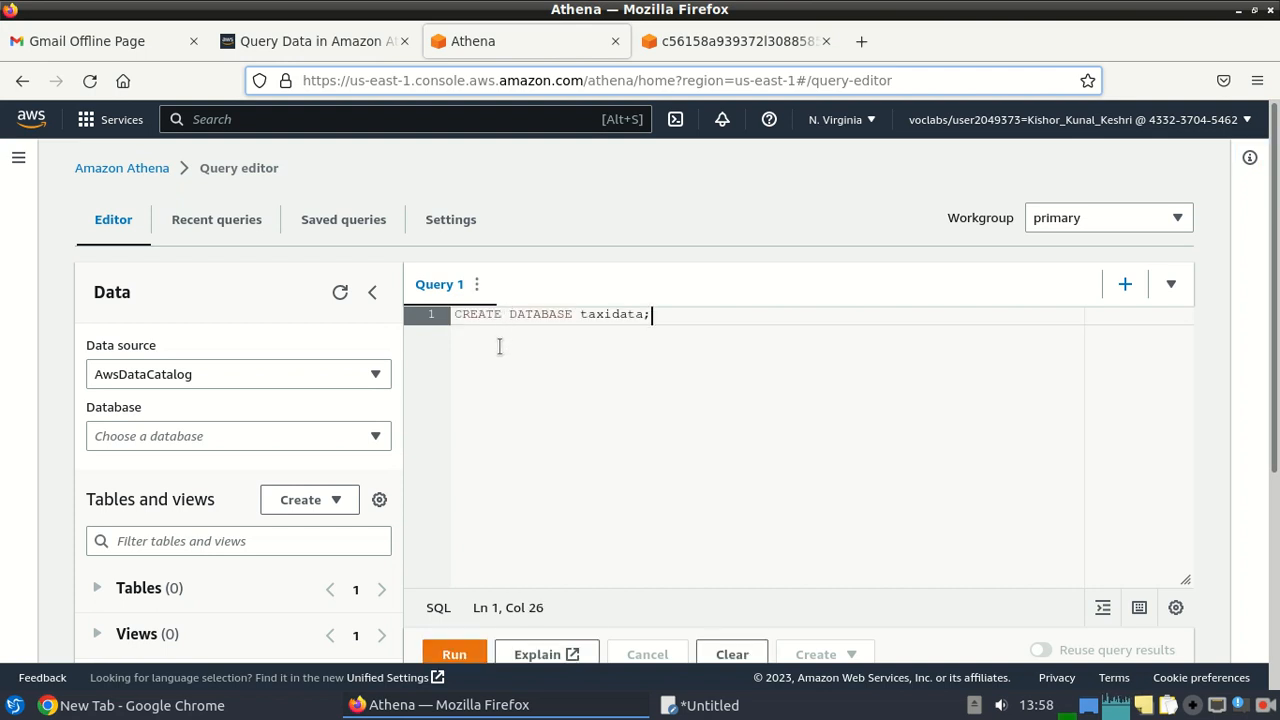
{"action": "left_click", "coordinate": [455, 655]}
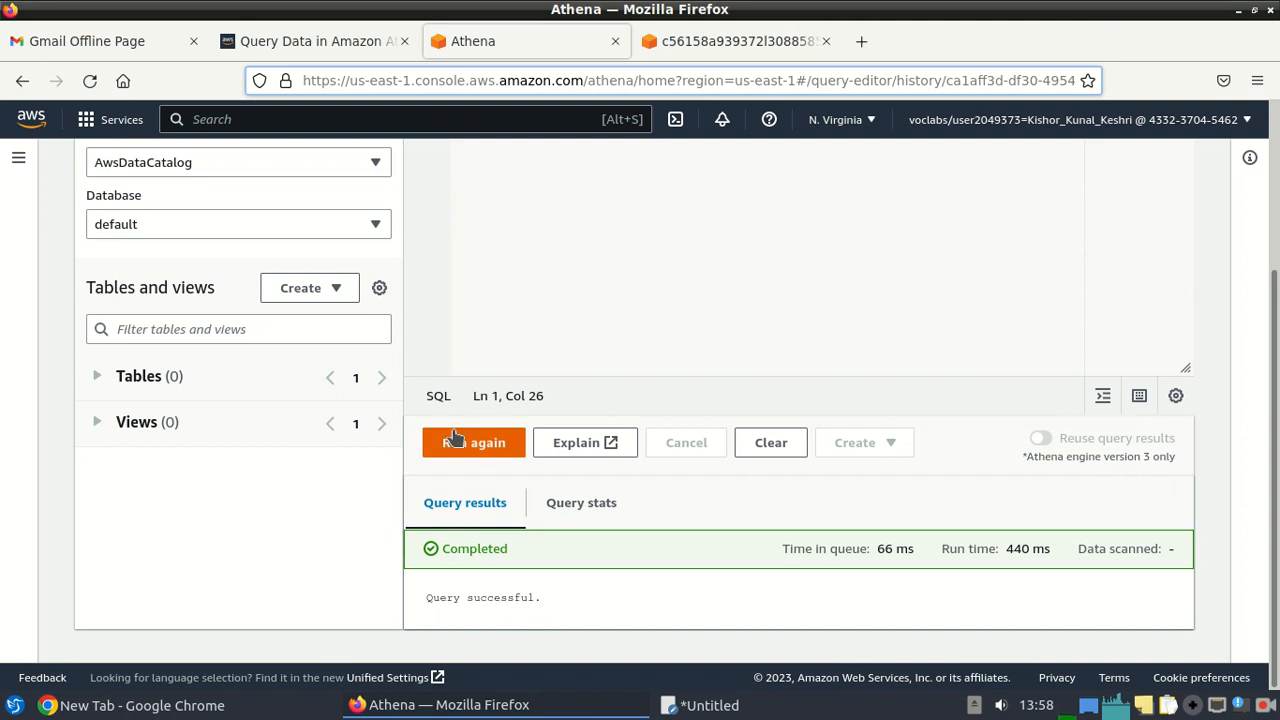
{"action": "scroll", "coordinate": [800, 400], "scroll_direction": "up", "scroll_amount": 4}
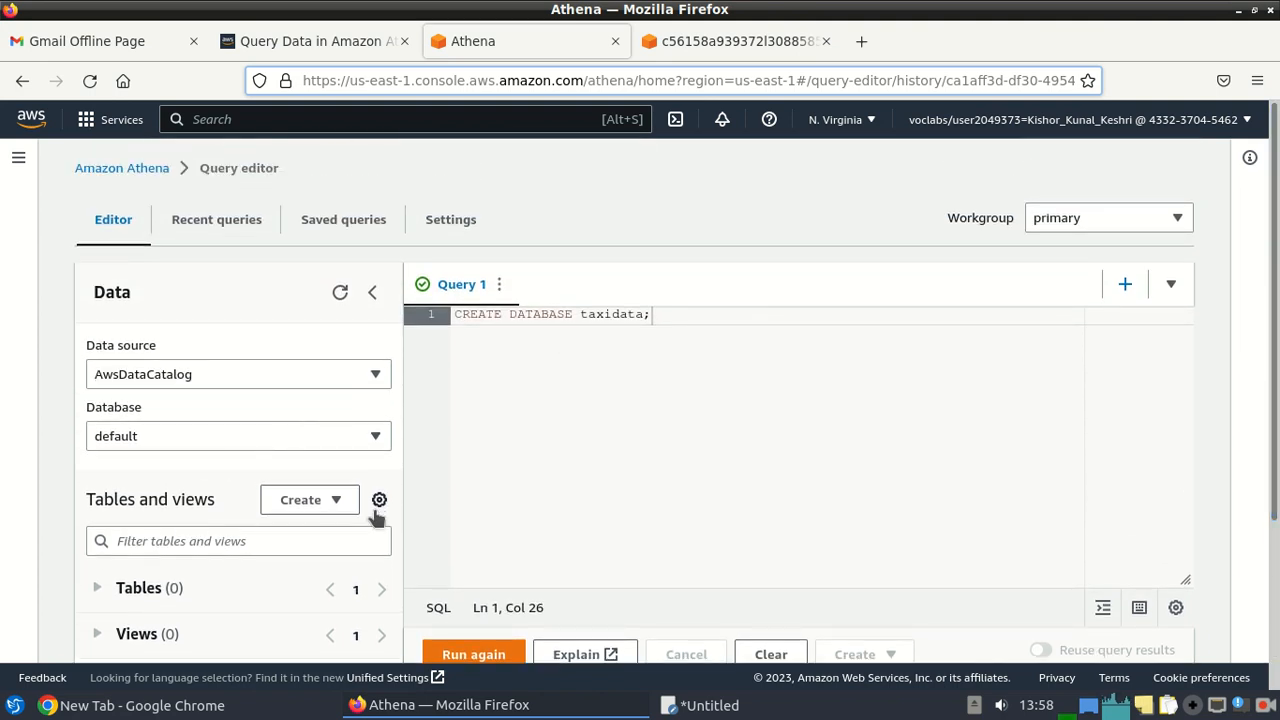
Open the CREATE TABLE template in a new query tab and review its placeholder SQL.
{"action": "left_click", "coordinate": [337, 503]}
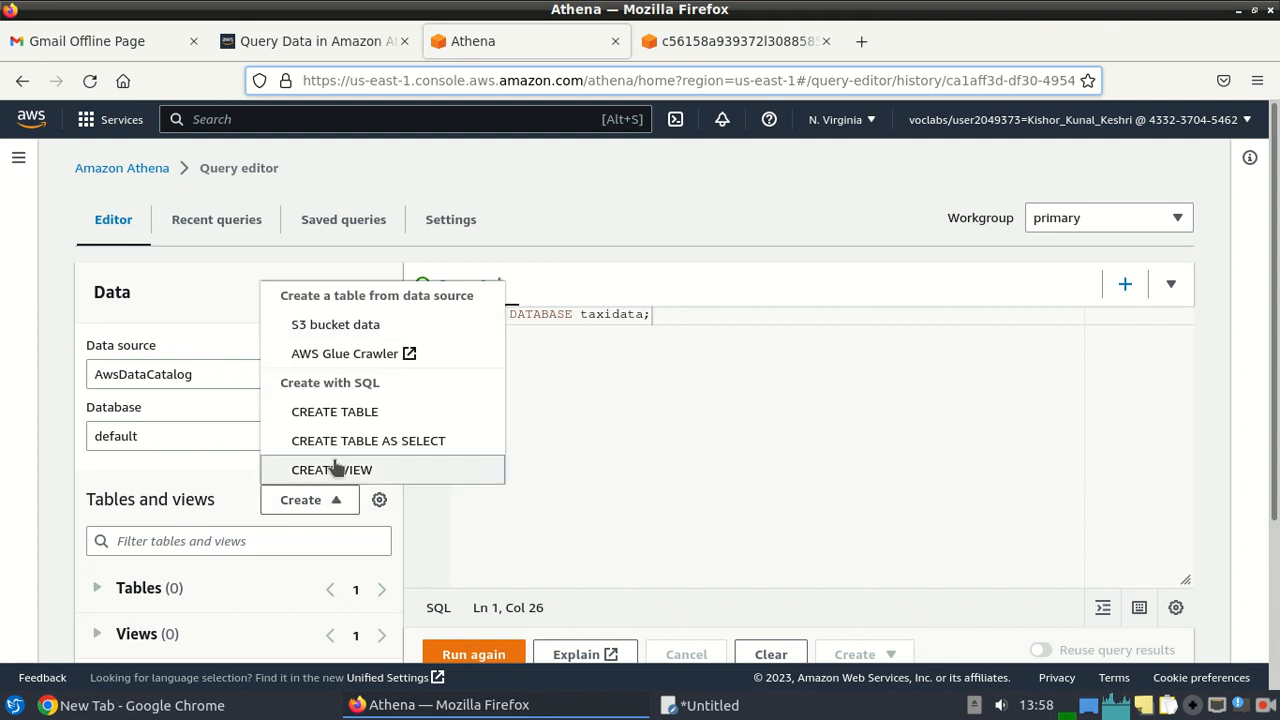
{"action": "left_click", "coordinate": [340, 412]}
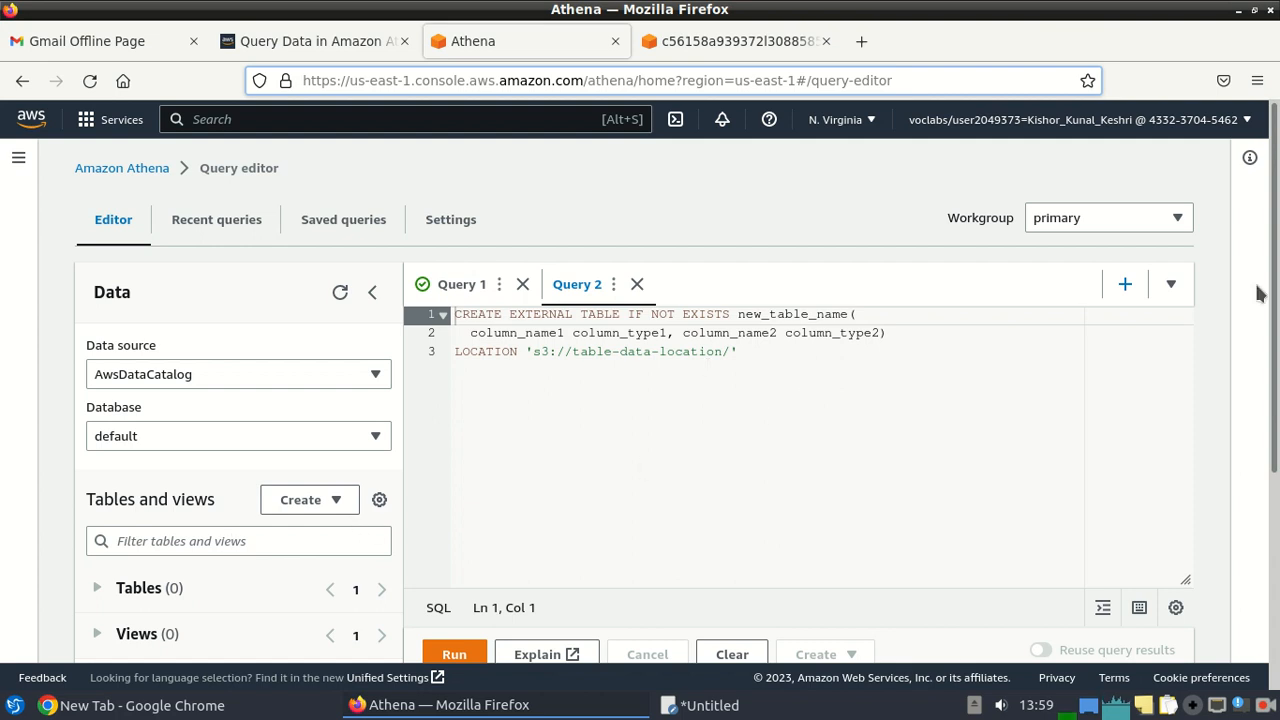
{"action": "scroll", "coordinate": [1074, 315], "scroll_direction": "down", "scroll_amount": 5}
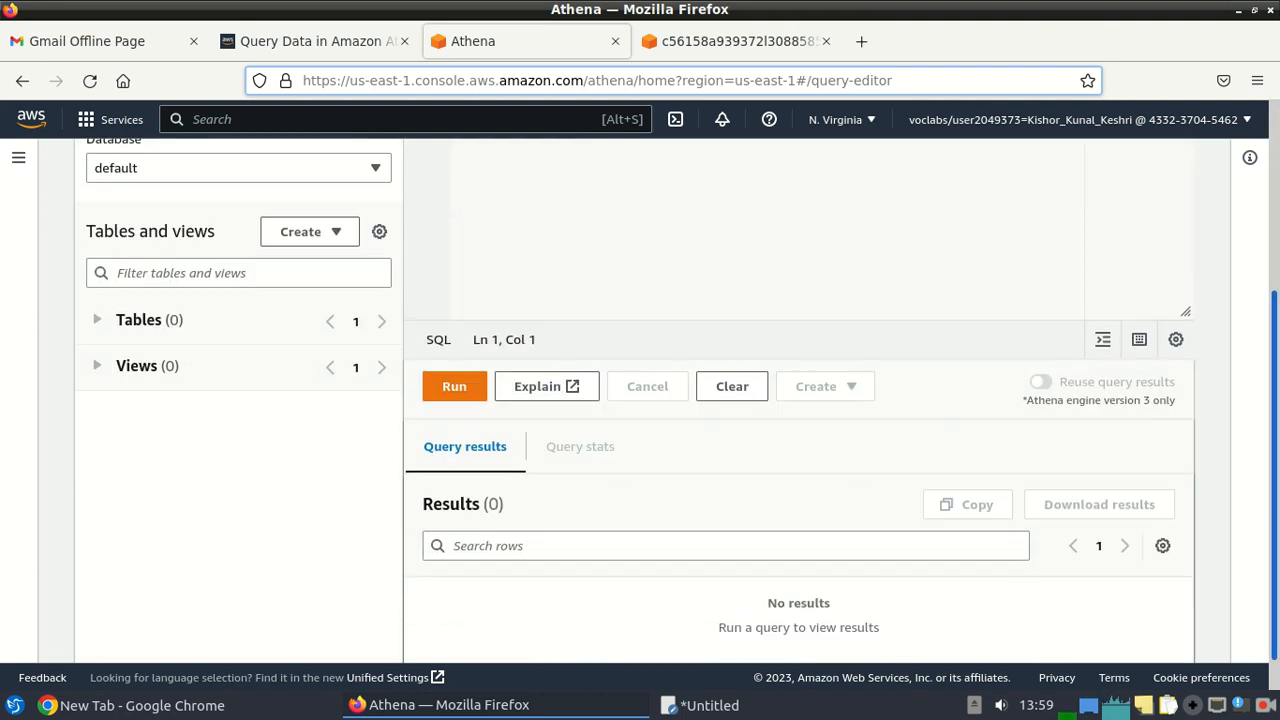
{"action": "scroll", "coordinate": [800, 400], "scroll_direction": "up", "scroll_amount": 6}
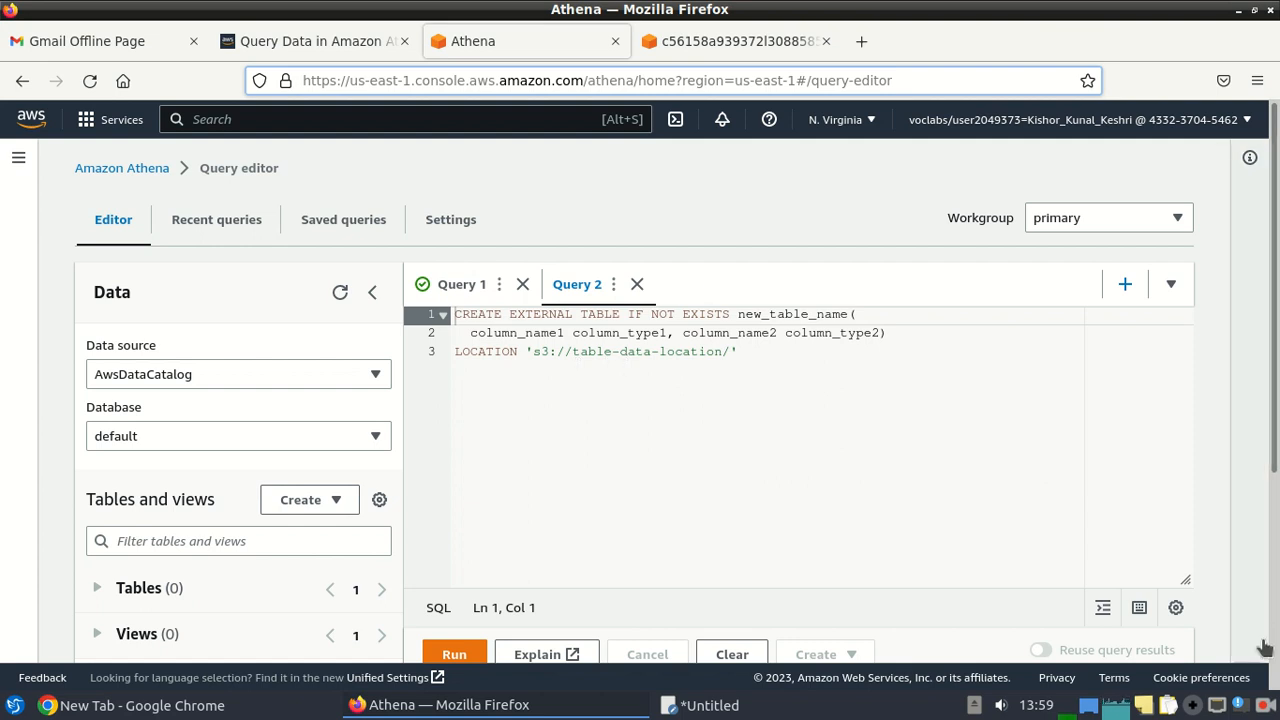
{"action": "left_click", "coordinate": [1268, 708]}
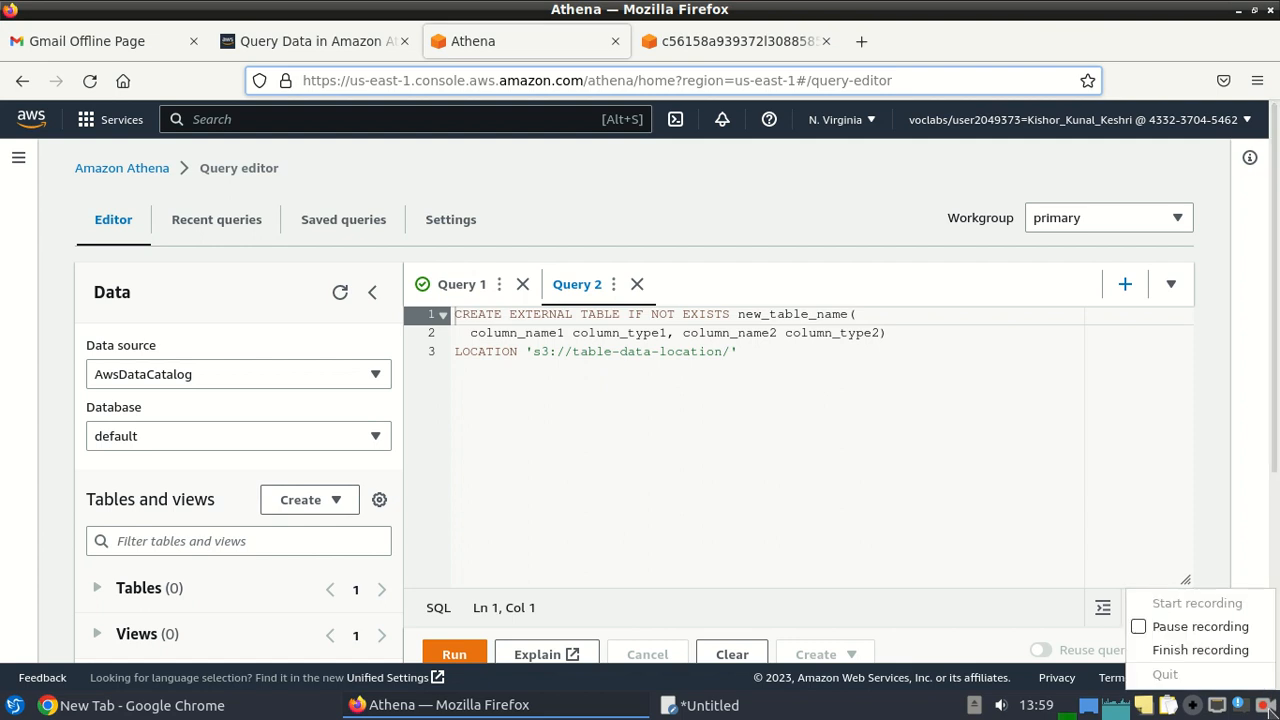
{"action": "left_click", "coordinate": [1200, 626]}
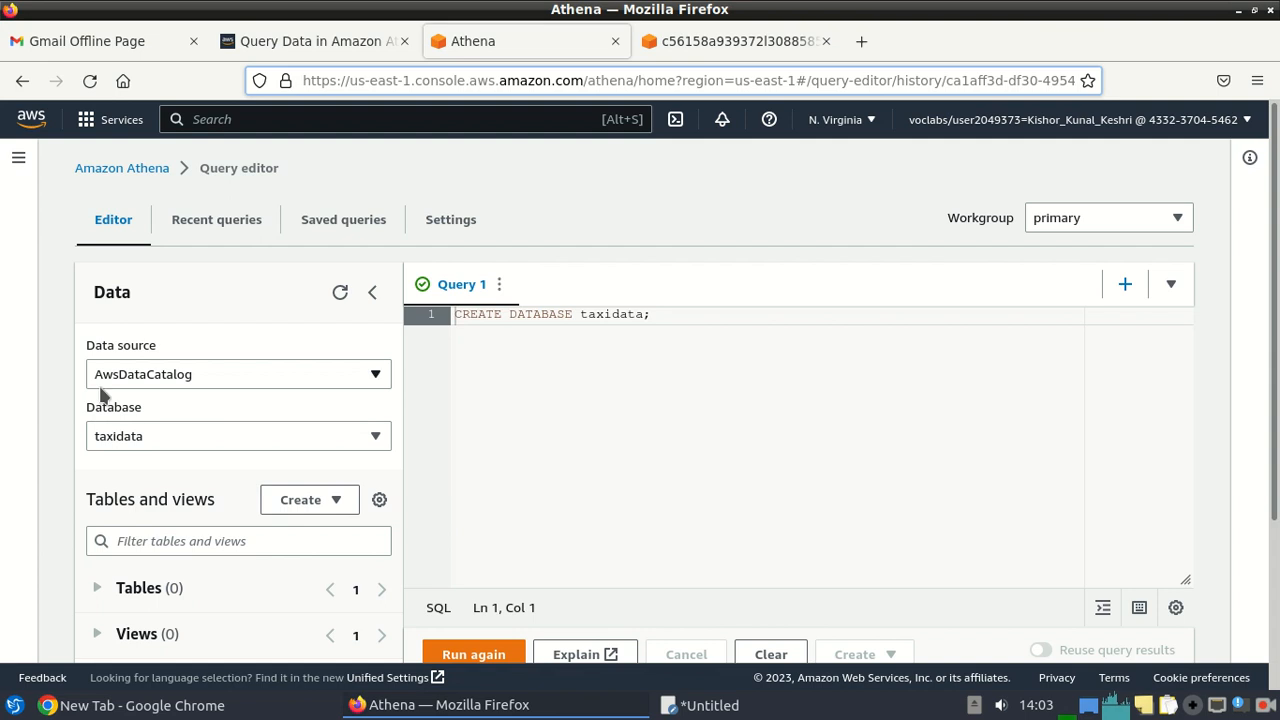
Start a table from S3 bucket data and paste 'yellow' from the instructions as its name.
{"action": "left_click", "coordinate": [306, 501]}
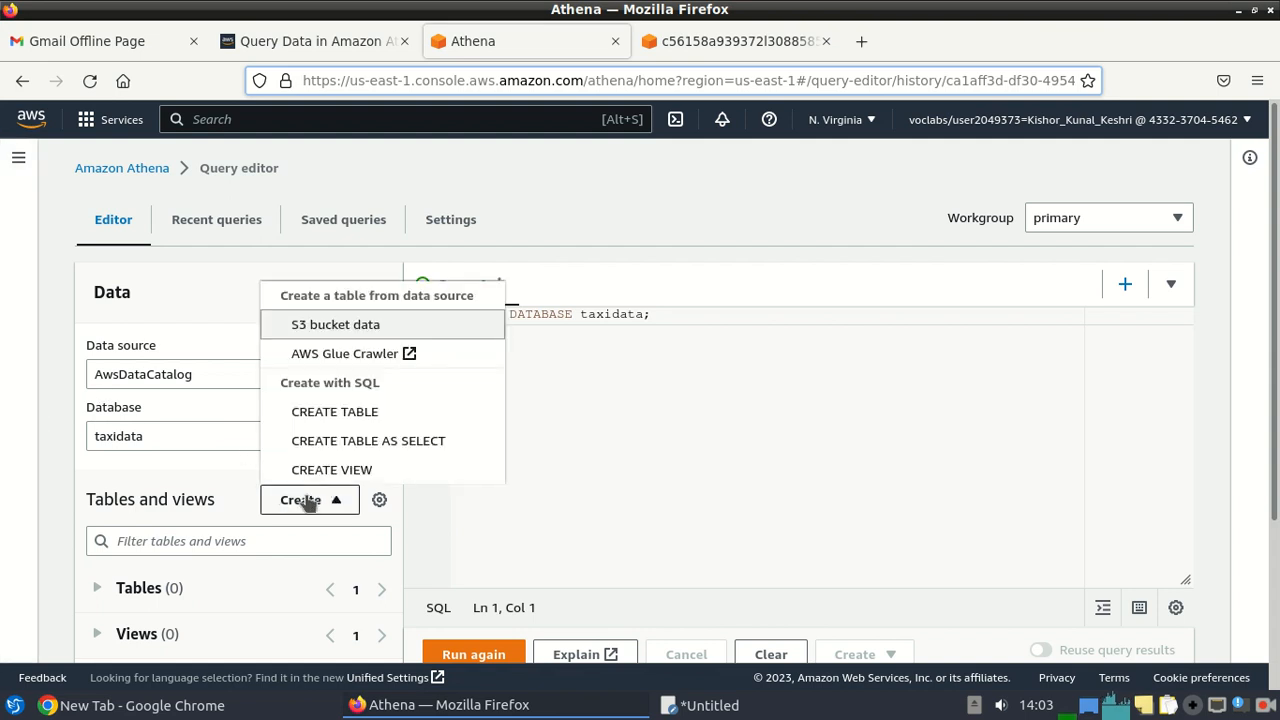
{"action": "left_click", "coordinate": [329, 331]}
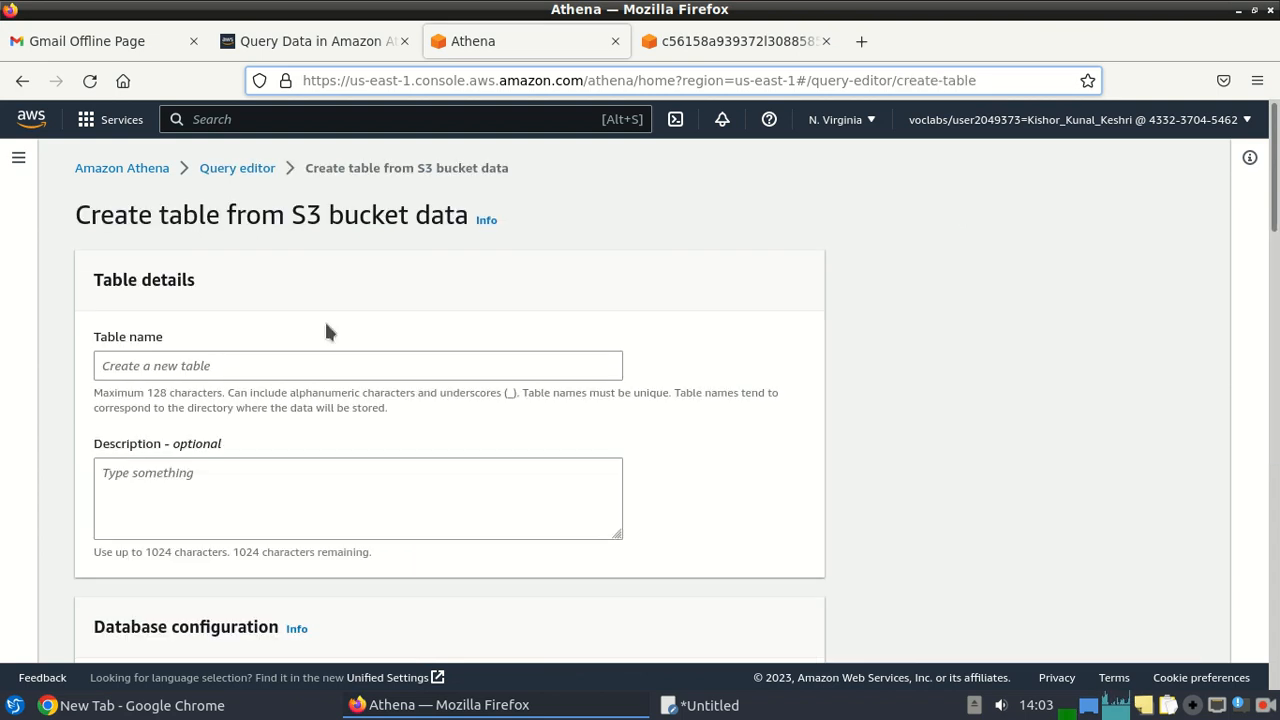
{"action": "left_click", "coordinate": [205, 365]}
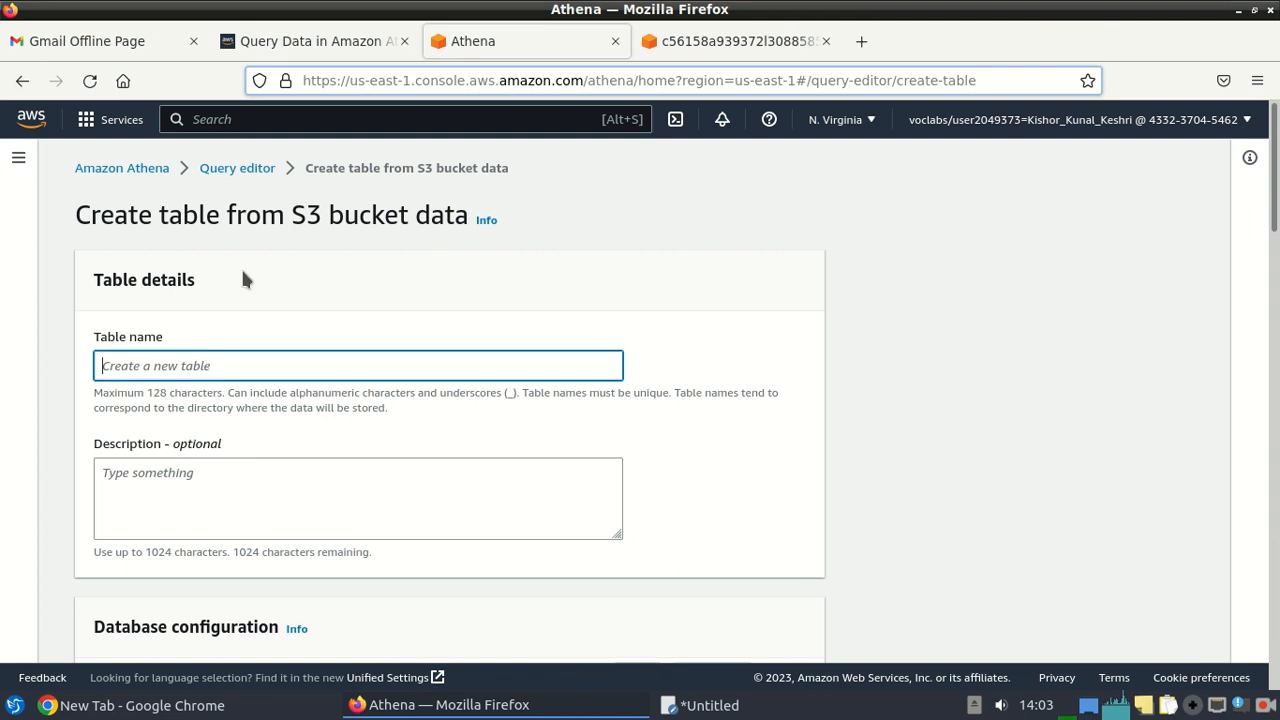
{"action": "left_click", "coordinate": [279, 48]}
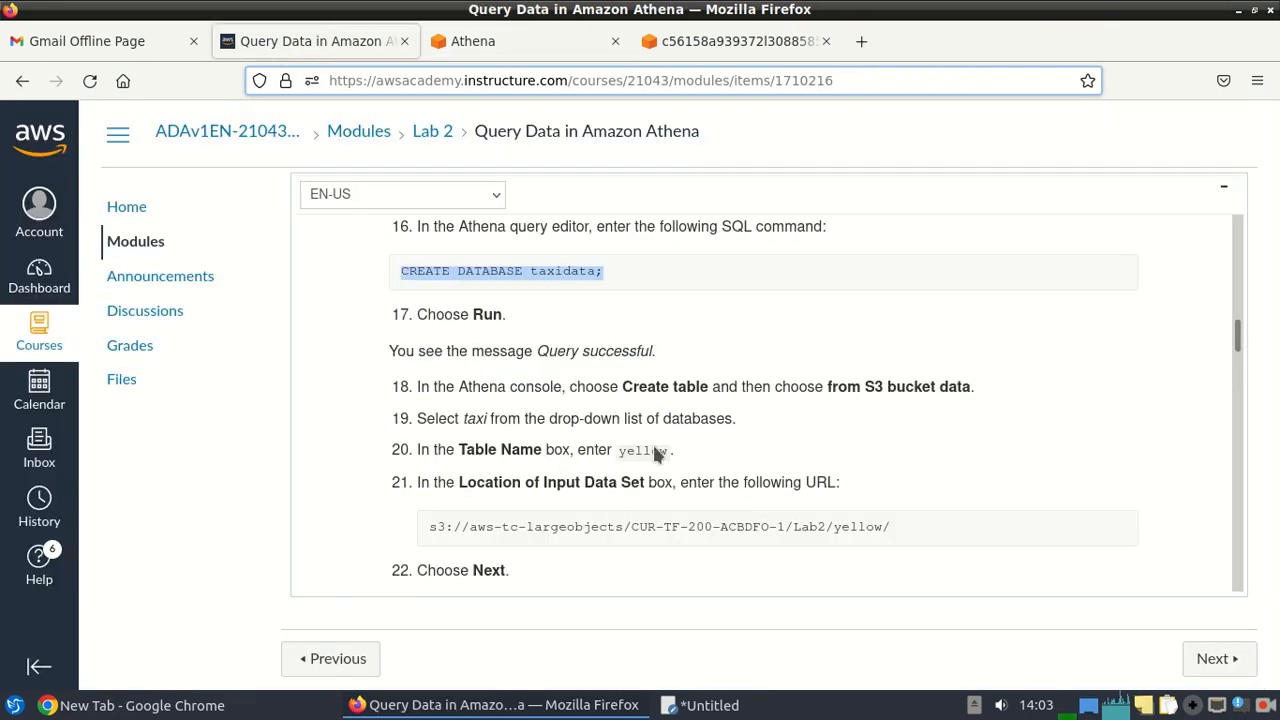
{"action": "left_click_drag", "start_coordinate": [668, 452], "coordinate": [619, 451]}
{"action": "key", "text": "ctrl+c"}
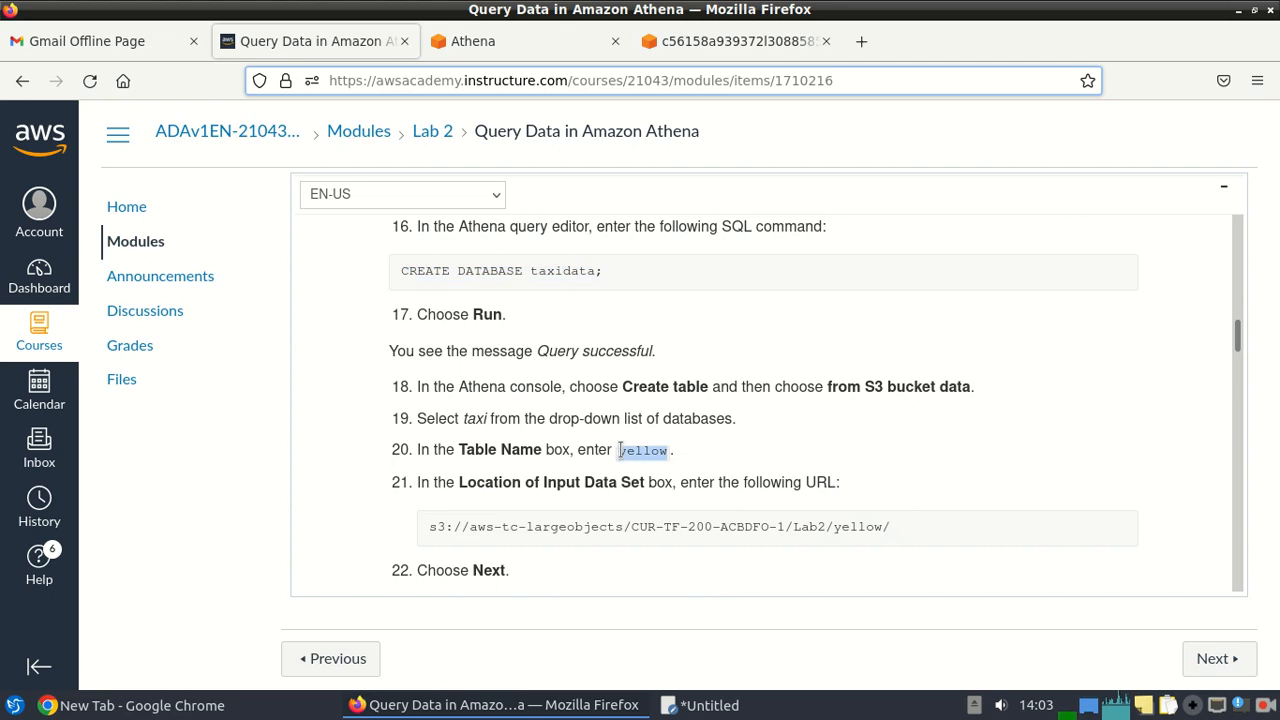
{"action": "left_click", "coordinate": [490, 41]}
{"action": "key", "text": "ctrl+v"}
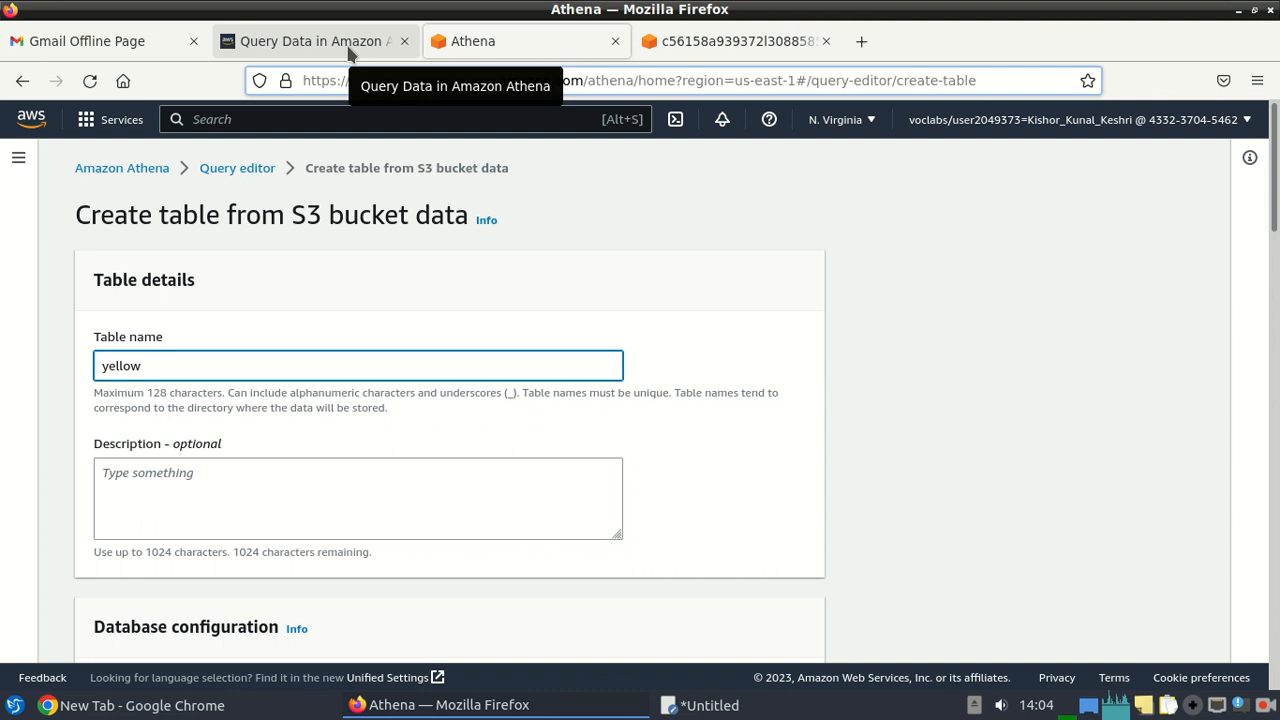
Paste s3://aws-tc-largeobjects/CUR-TF-200-ACBDFO-1/Lab2/yellow/ as the input data set location.
{"action": "scroll", "coordinate": [490, 405], "scroll_direction": "down", "scroll_amount": 5}
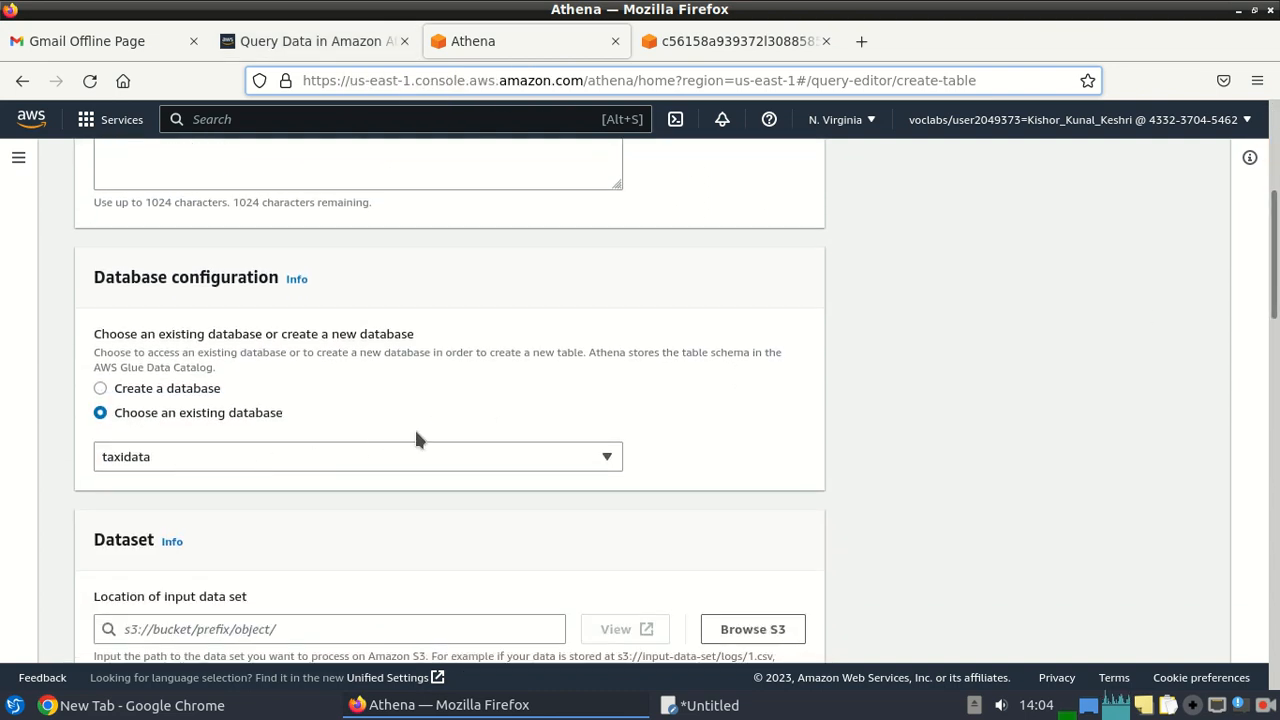
{"action": "scroll", "coordinate": [423, 293], "scroll_direction": "down", "scroll_amount": 5}
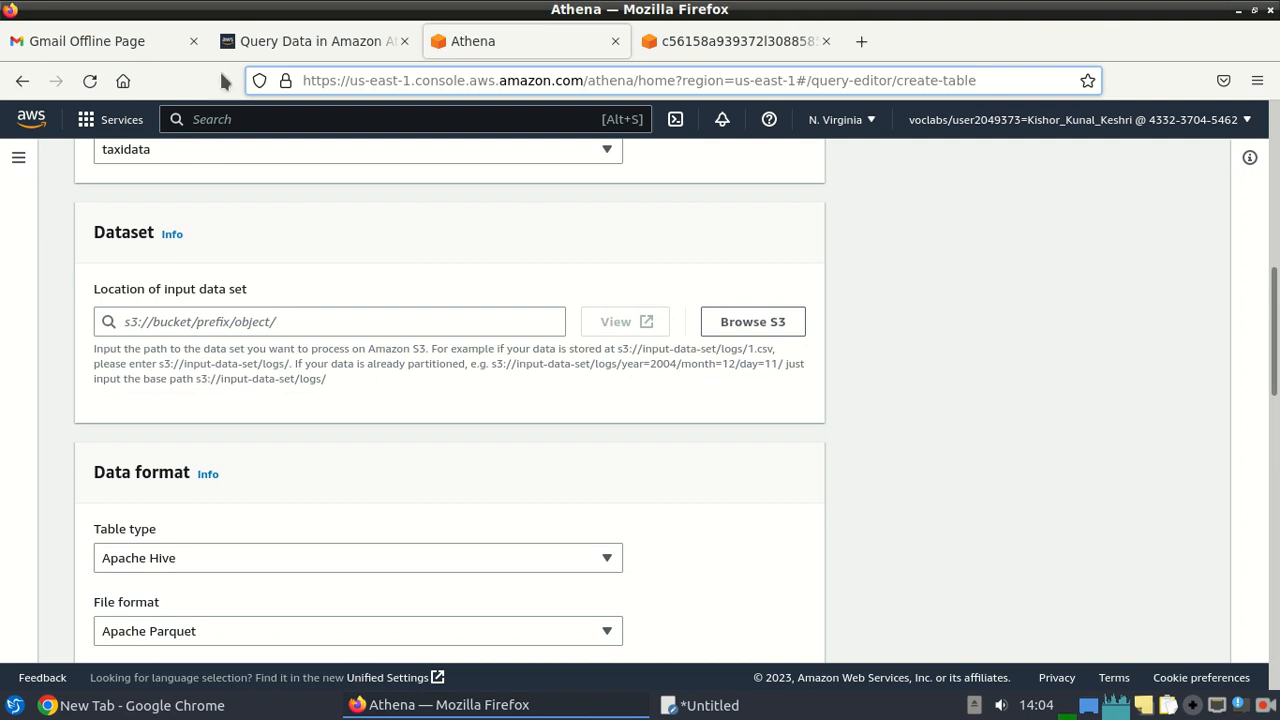
{"action": "left_click", "coordinate": [310, 42]}
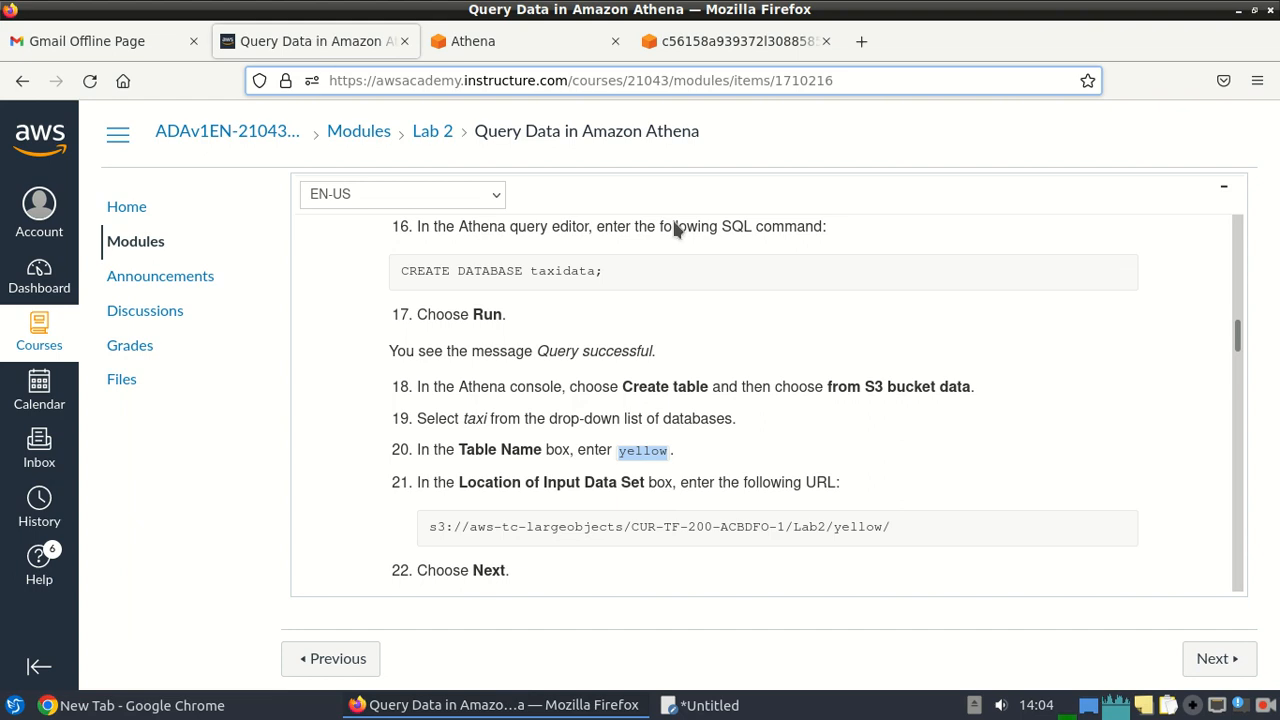
{"action": "left_click_drag", "start_coordinate": [891, 527], "coordinate": [420, 532]}
{"action": "key", "text": "ctrl+c"}
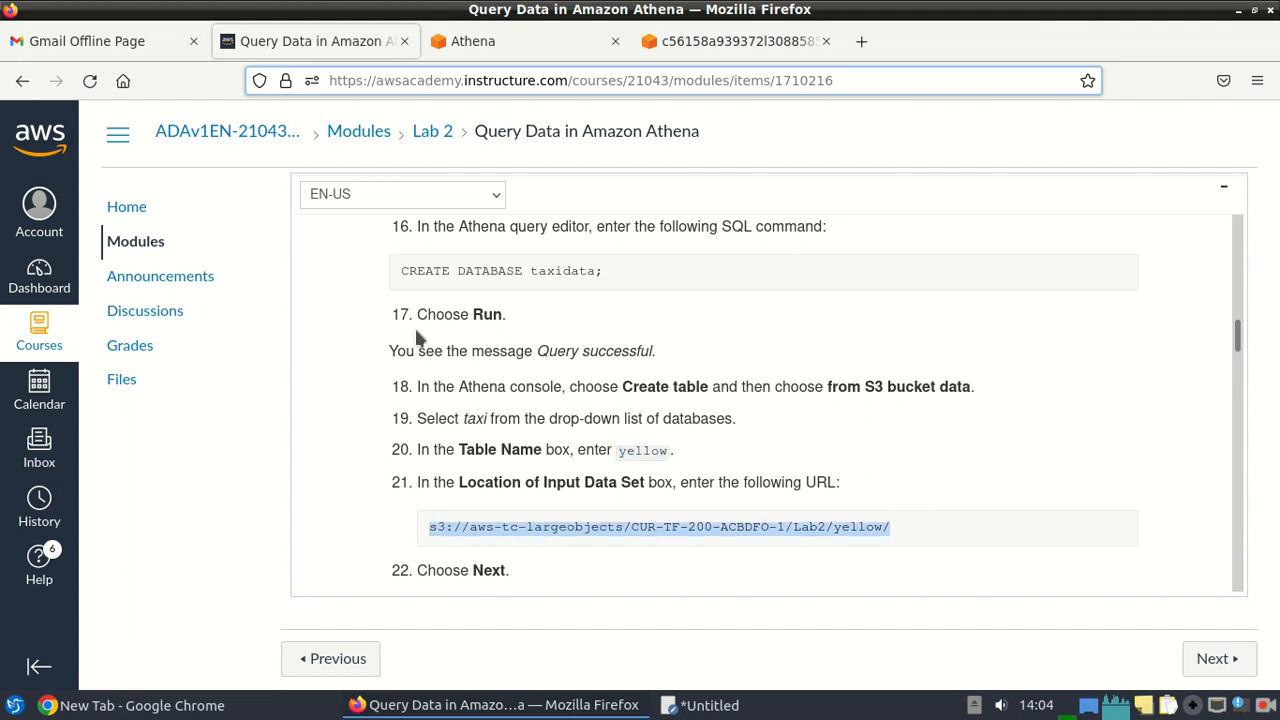
{"action": "left_click", "coordinate": [504, 38]}
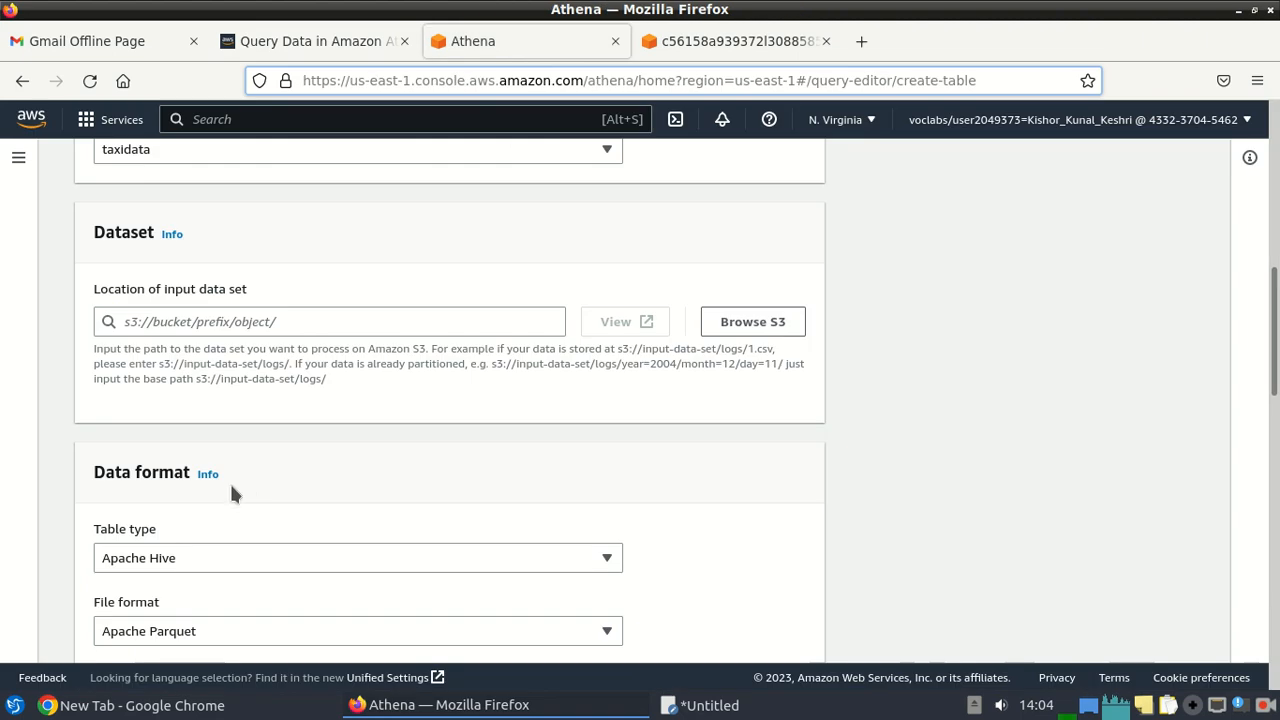
{"action": "left_click", "coordinate": [166, 316]}
{"action": "key", "text": "ctrl+v"}
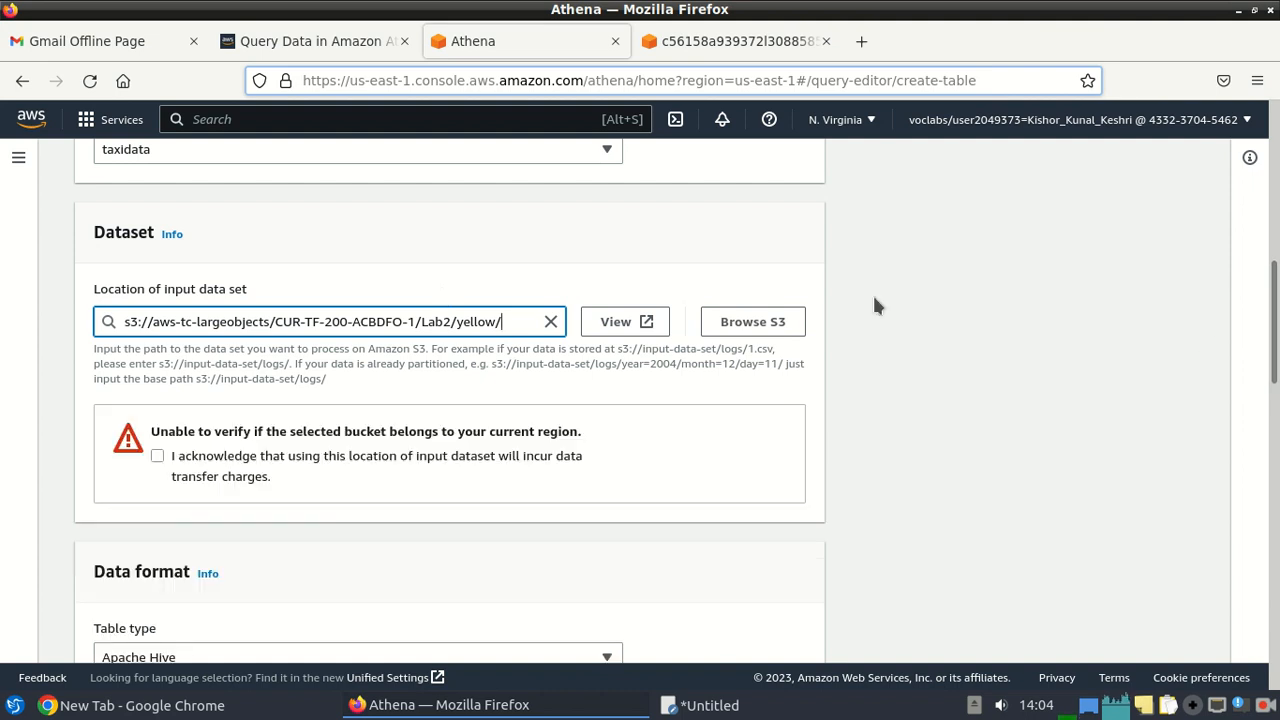
{"action": "left_click", "coordinate": [1276, 430]}
{"action": "left_click_drag", "start_coordinate": [1278, 431], "coordinate": [1276, 645]}
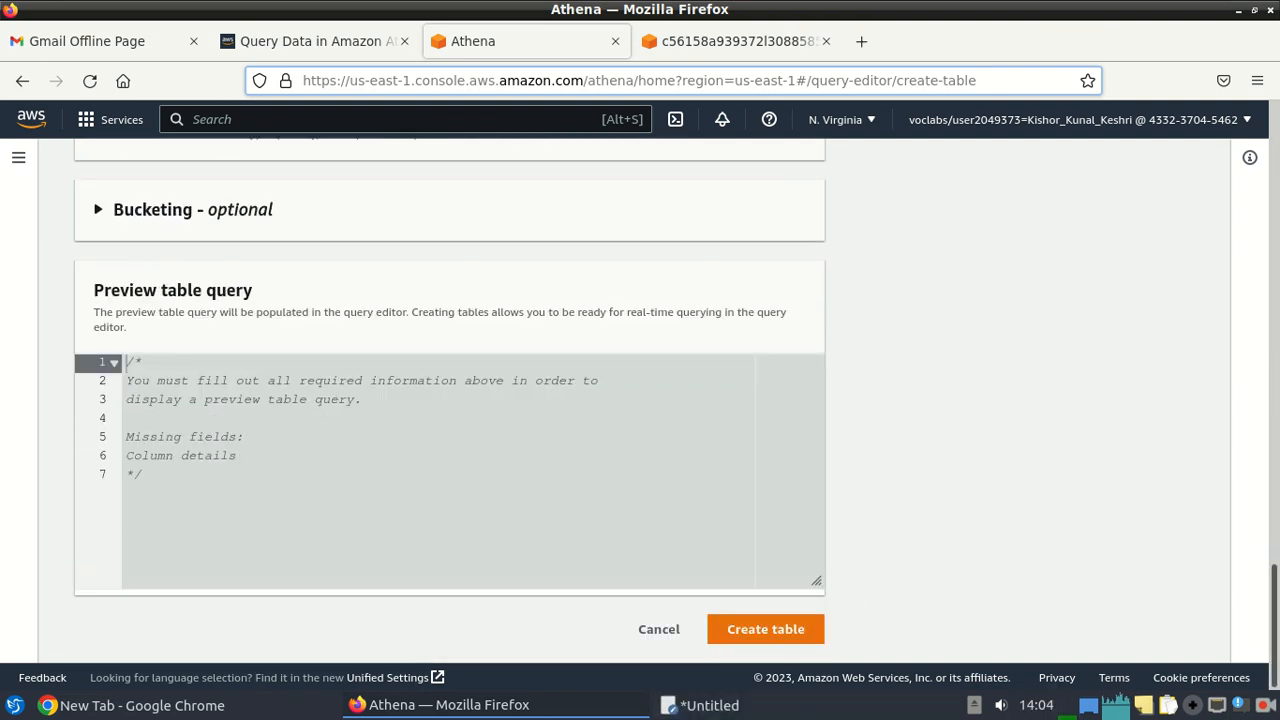
Keep Apache Hive as the table type and set the file format to CSV.
{"action": "scroll", "coordinate": [450, 400], "scroll_direction": "up", "scroll_amount": 3}
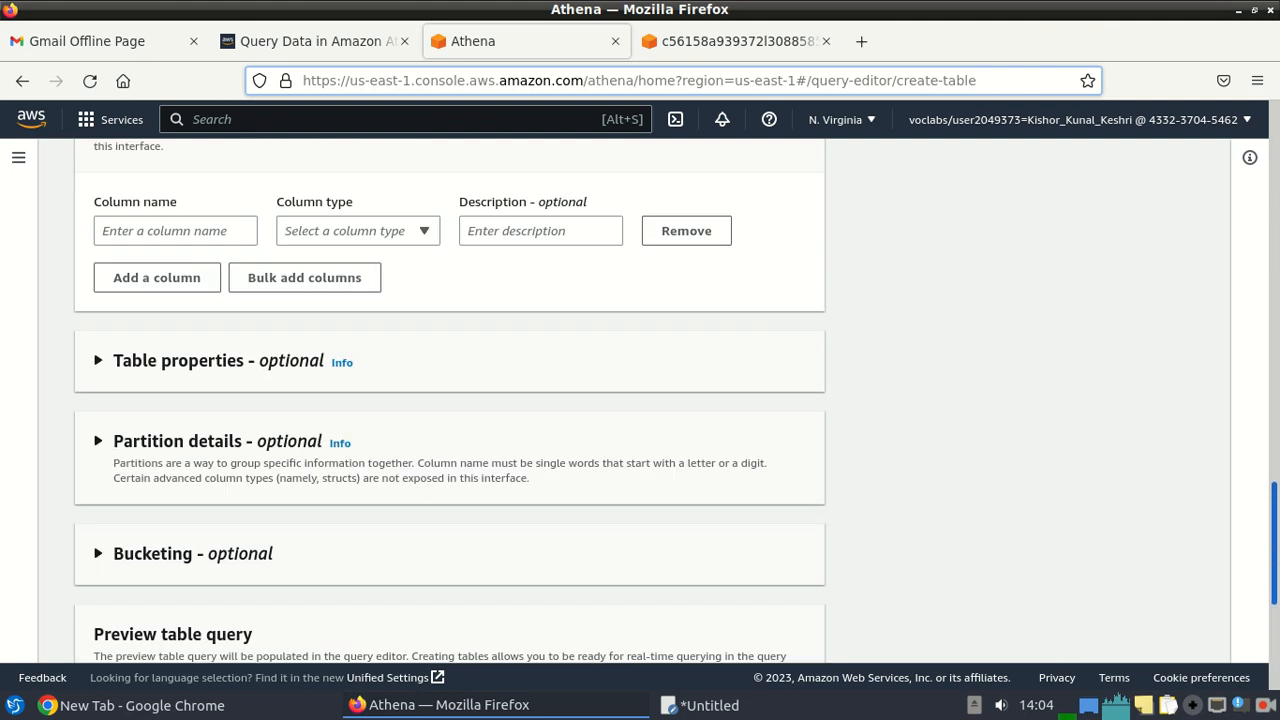
{"action": "scroll", "coordinate": [450, 400], "scroll_direction": "up", "scroll_amount": 1}
{"action": "scroll", "coordinate": [450, 400], "scroll_direction": "up", "scroll_amount": 4}
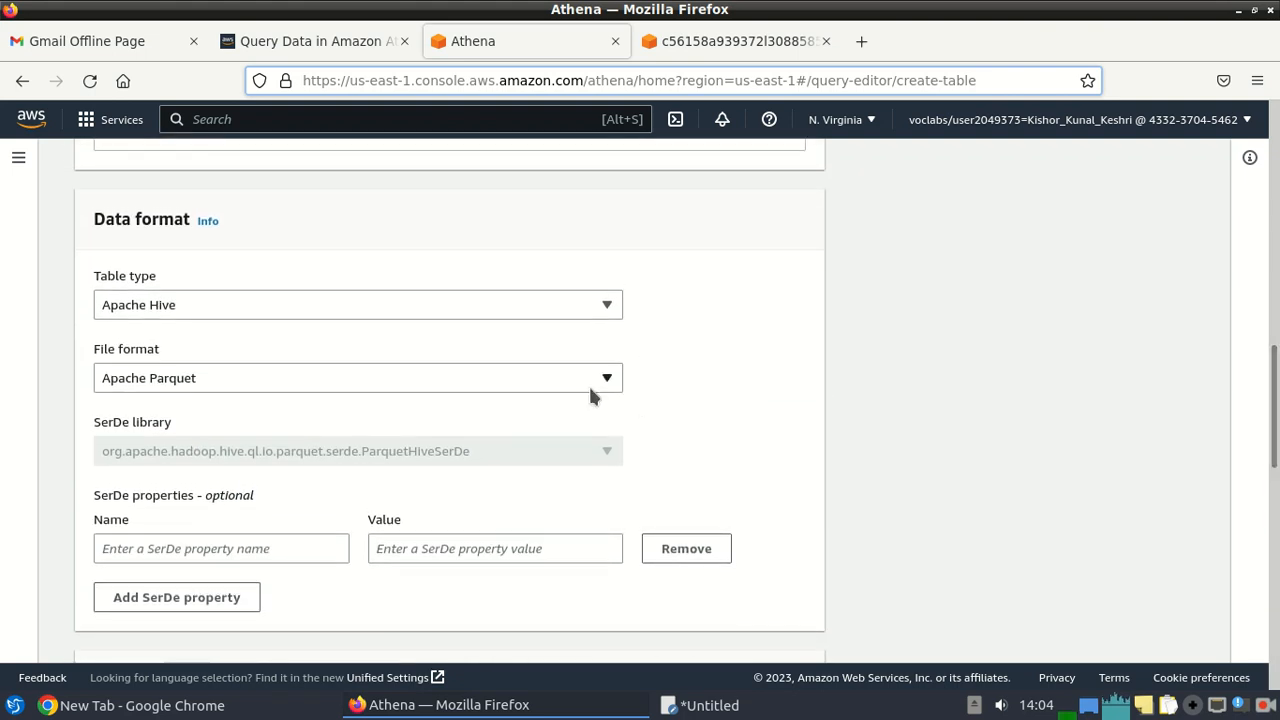
{"action": "left_click", "coordinate": [360, 305]}
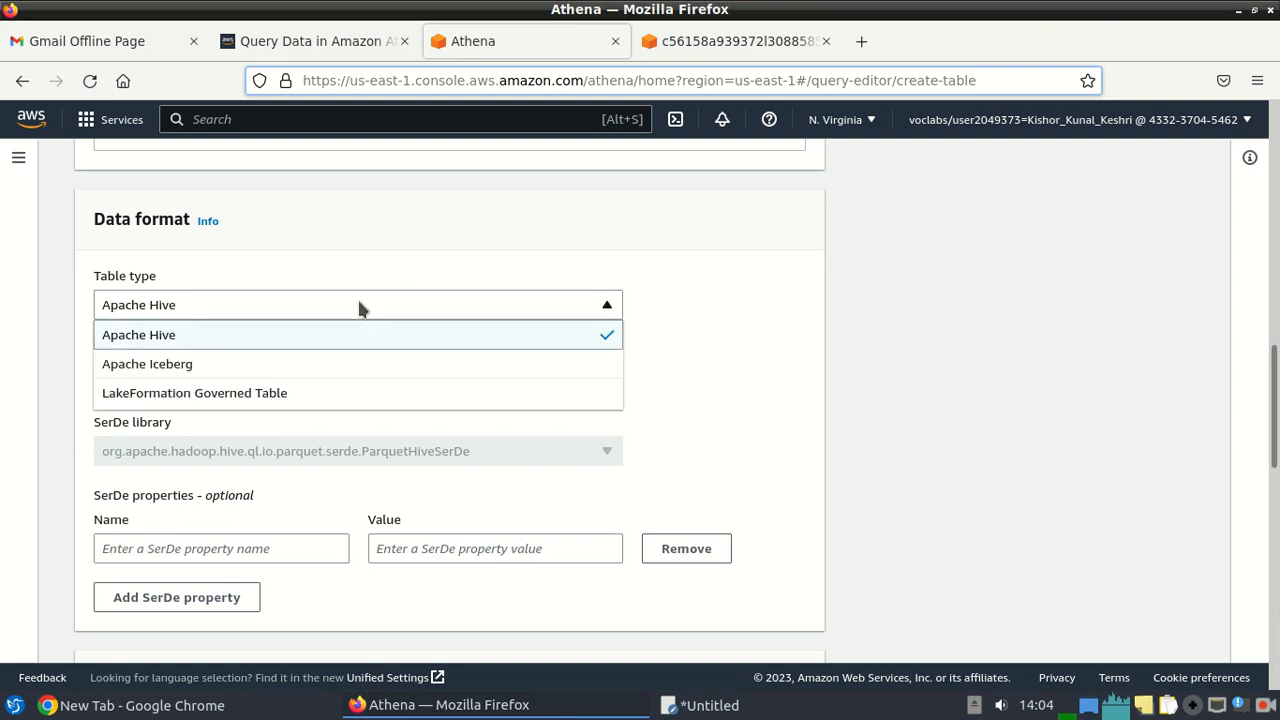
{"action": "left_click", "coordinate": [360, 306]}
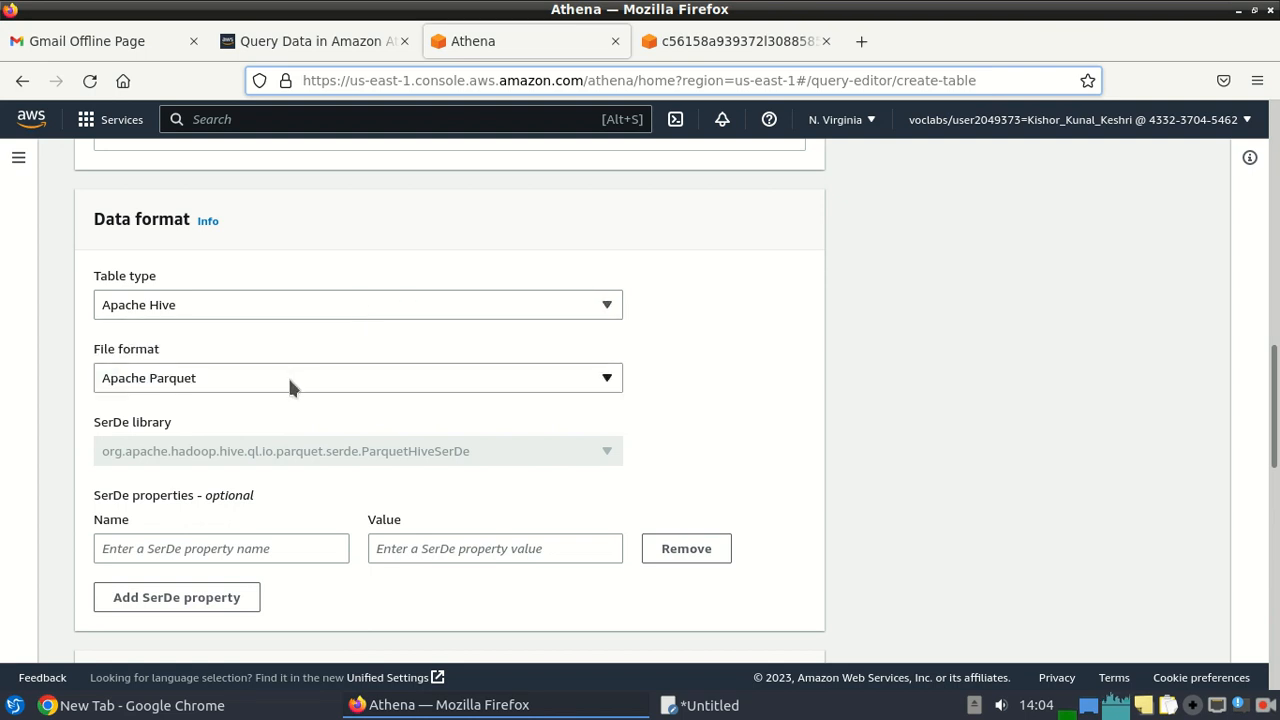
{"action": "left_click", "coordinate": [290, 378]}
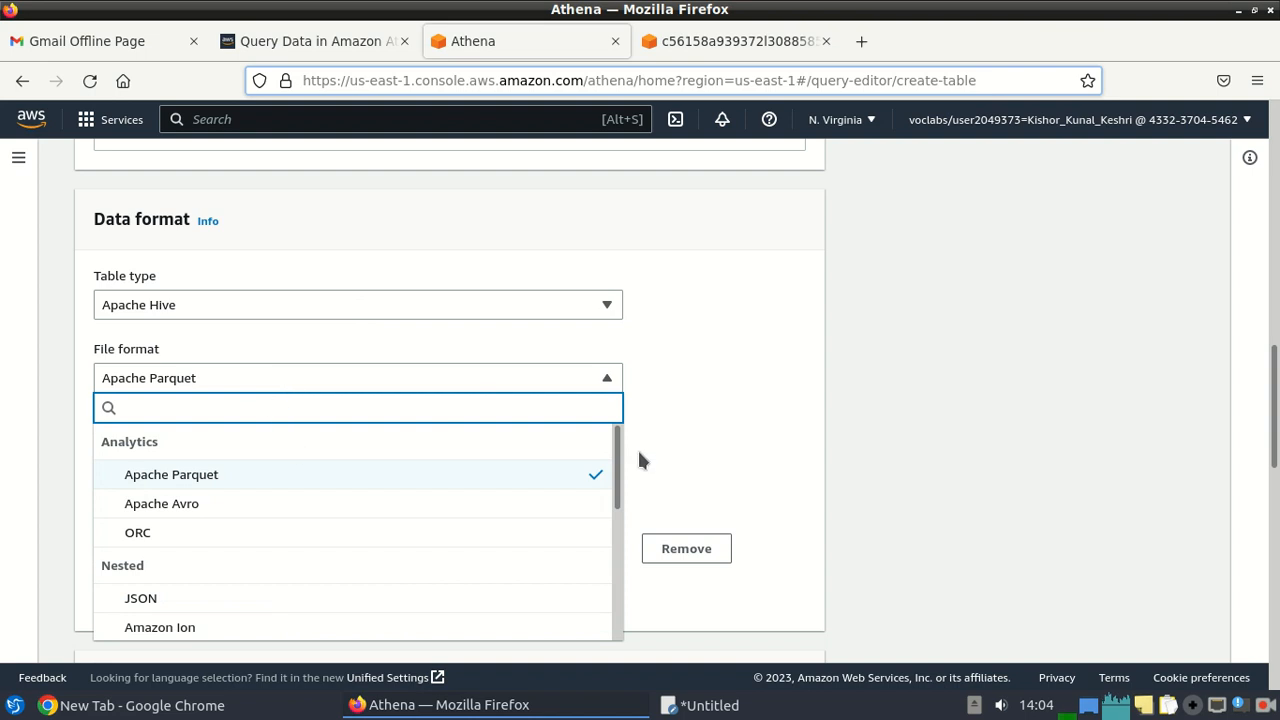
{"action": "scroll", "coordinate": [614, 455], "scroll_direction": "down", "scroll_amount": 3}
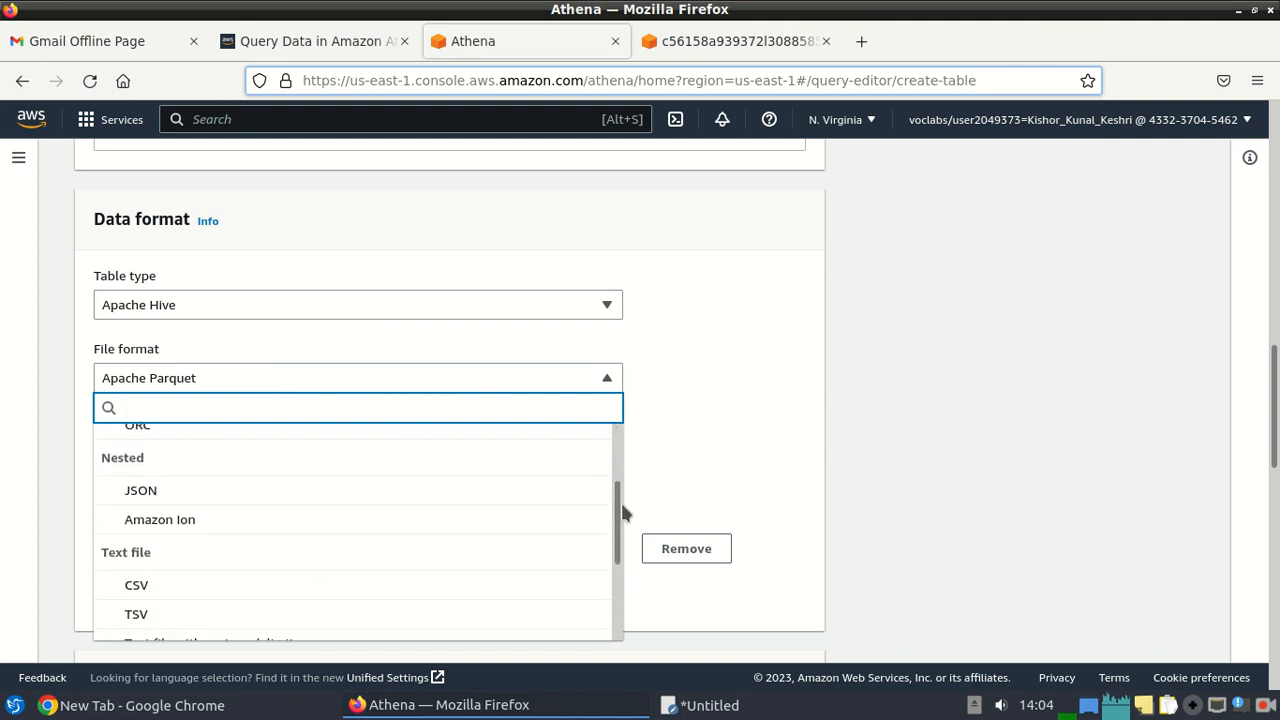
{"action": "left_click", "coordinate": [171, 570]}
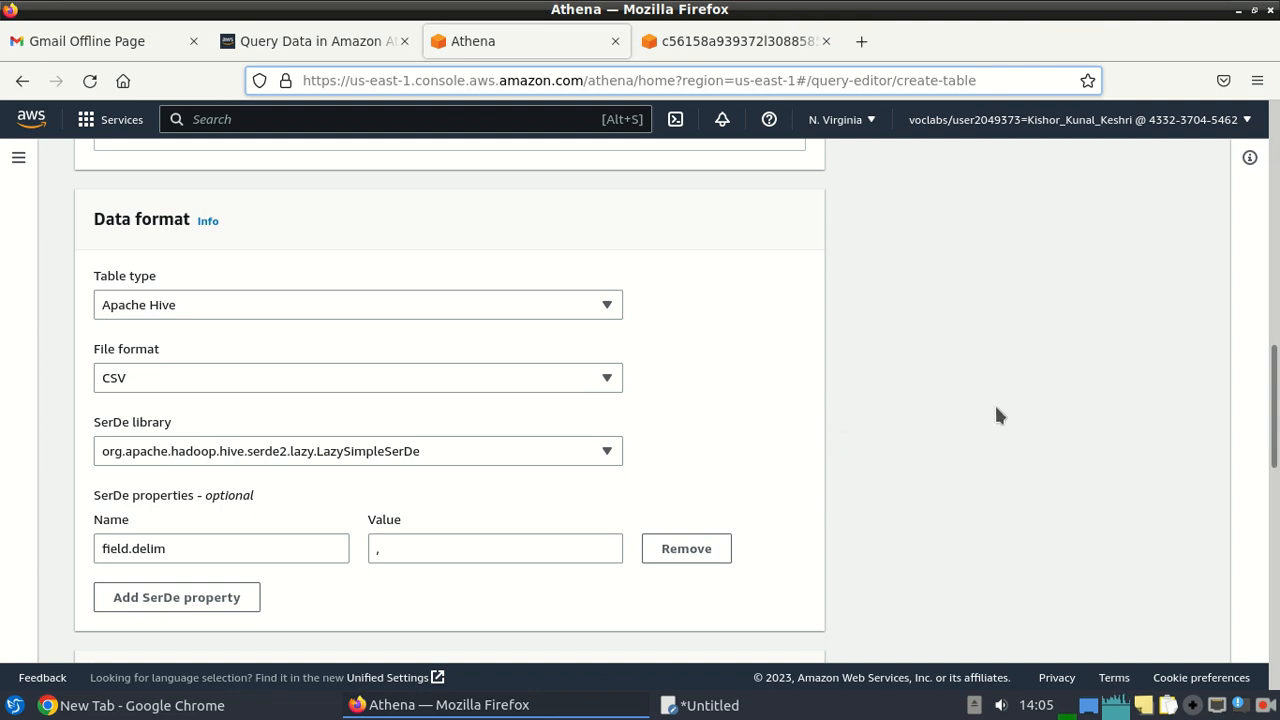
Scroll down to Column details and open Bulk add columns.
{"action": "scroll", "coordinate": [1274, 372], "scroll_direction": "down", "scroll_amount": 3}
{"action": "scroll", "coordinate": [450, 400], "scroll_direction": "down", "scroll_amount": 4}
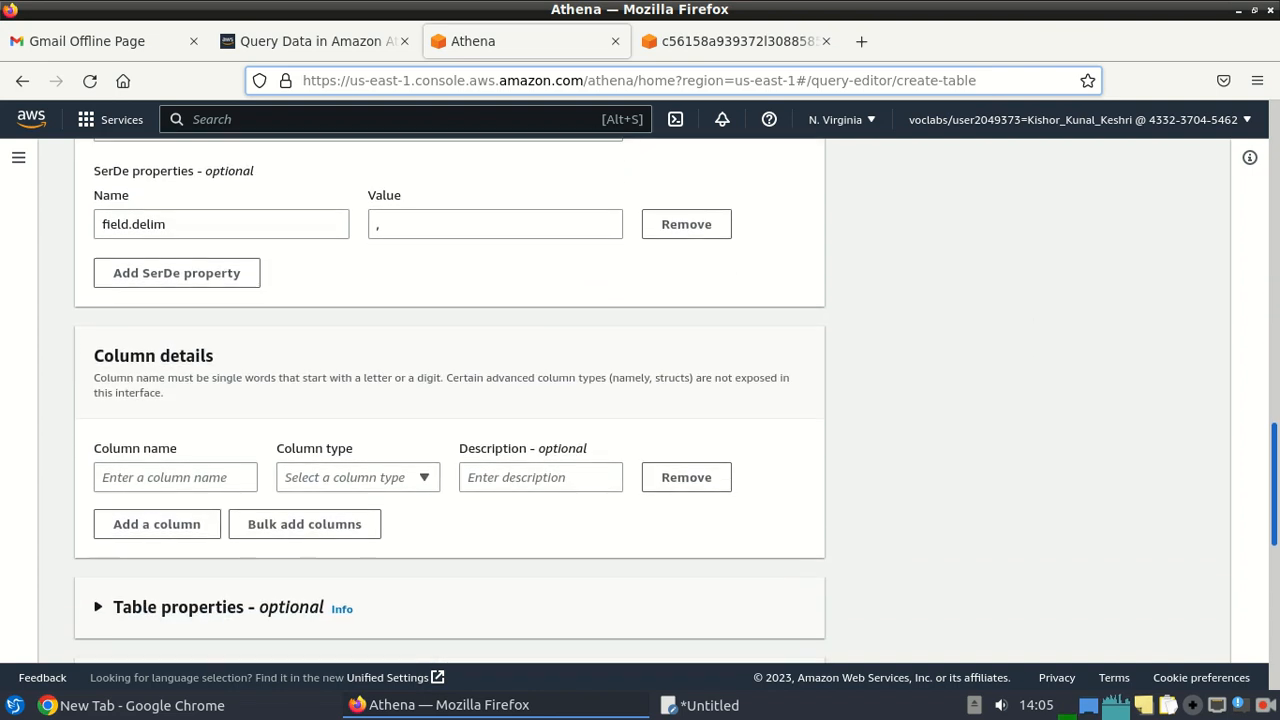
{"action": "scroll", "coordinate": [551, 490], "scroll_direction": "down", "scroll_amount": 1}
{"action": "left_click", "coordinate": [322, 500]}
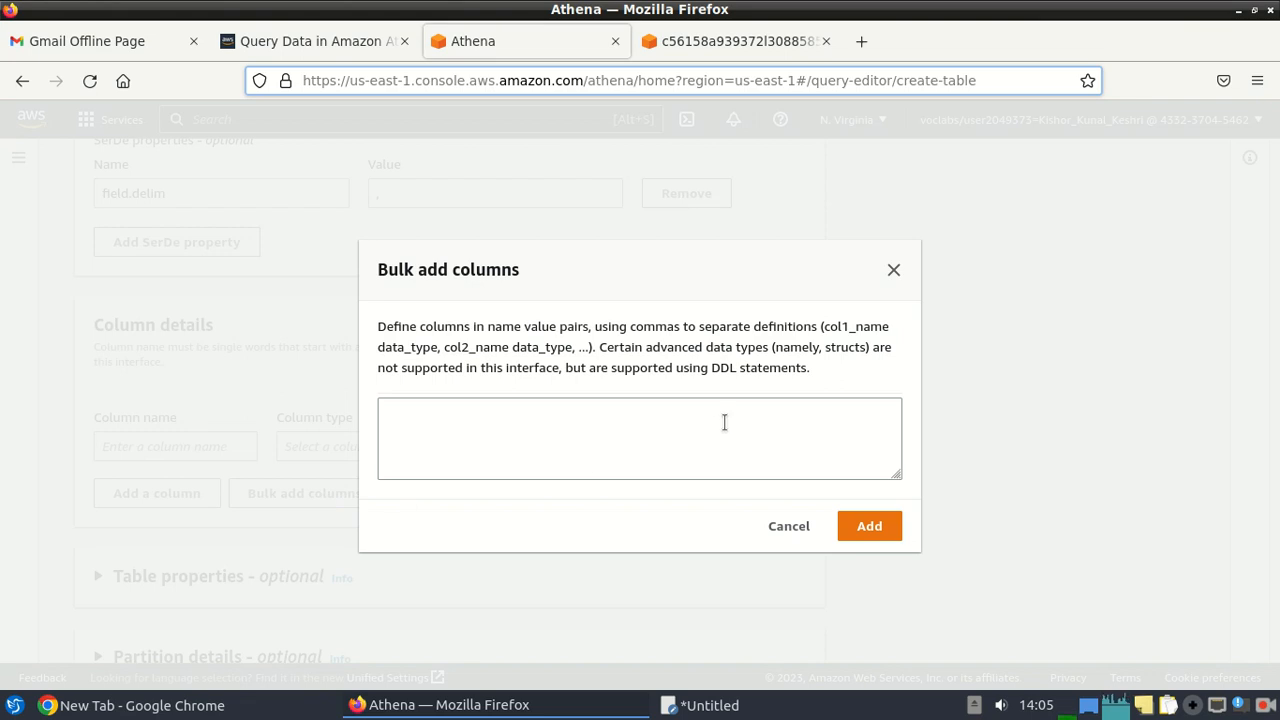
Bulk-add the lab's taxi column definitions, vendor through decimal tip, tolls, surcharge and total.
{"action": "left_click", "coordinate": [323, 41]}
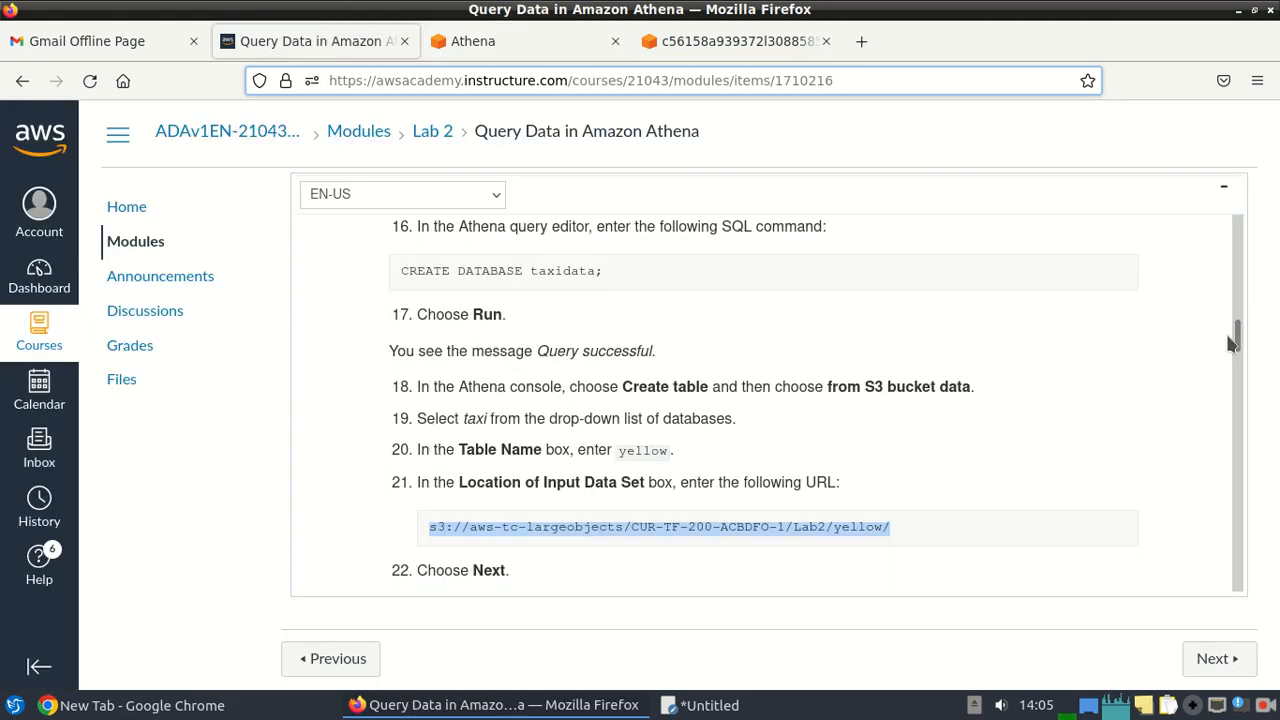
{"action": "left_click_drag", "start_coordinate": [1238, 337], "coordinate": [1241, 349]}
{"action": "scroll", "coordinate": [1240, 347], "scroll_direction": "down", "scroll_amount": 2}
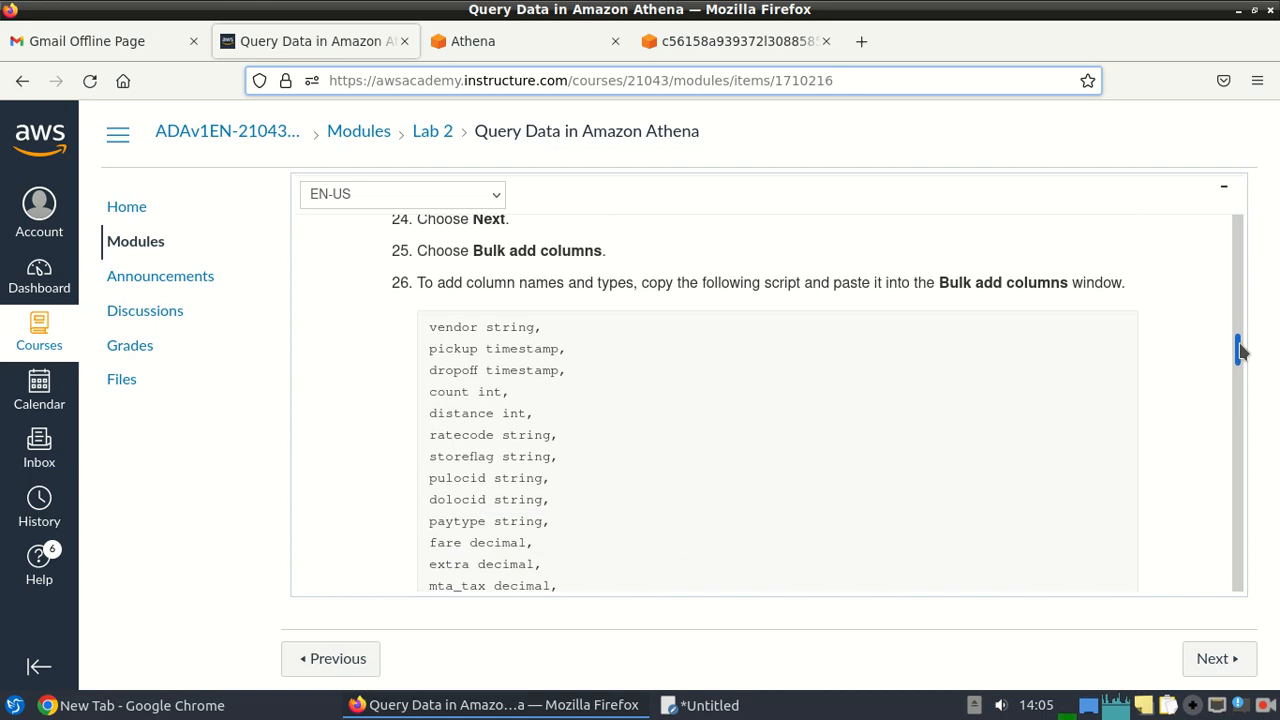
{"action": "scroll", "coordinate": [1240, 348], "scroll_direction": "down", "scroll_amount": 2}
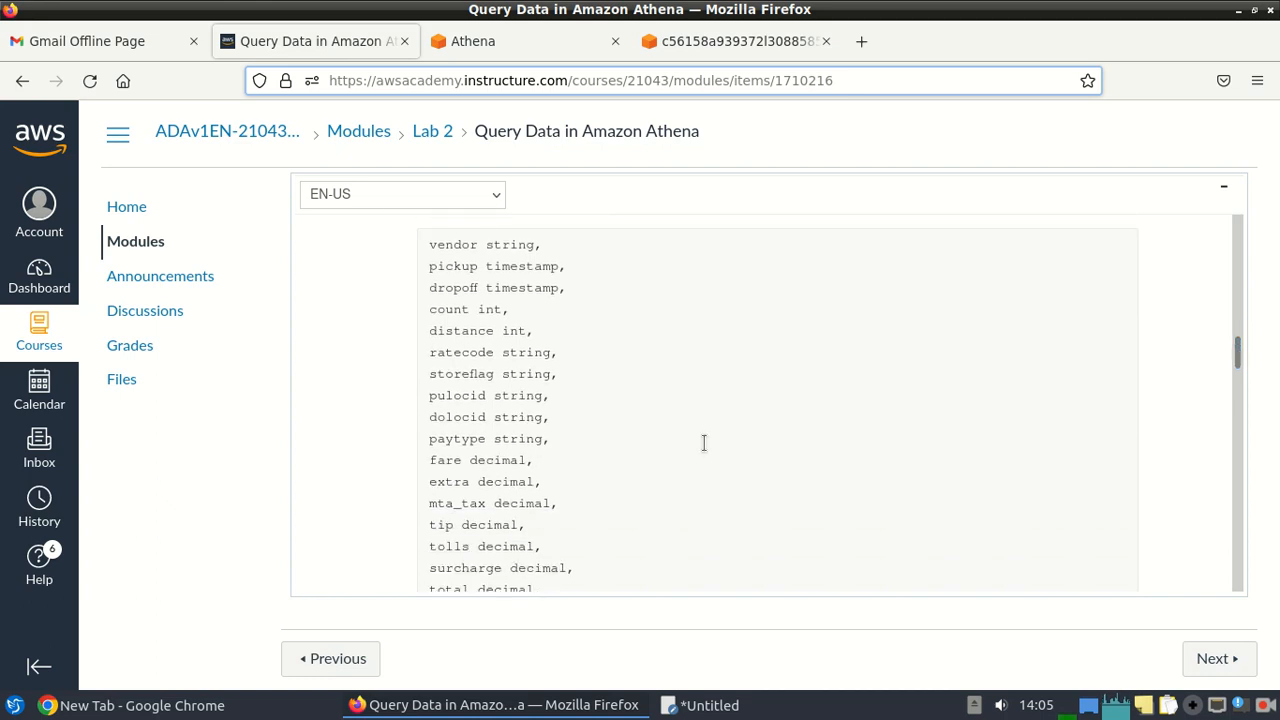
{"action": "left_click_drag", "start_coordinate": [428, 245], "coordinate": [570, 312]}
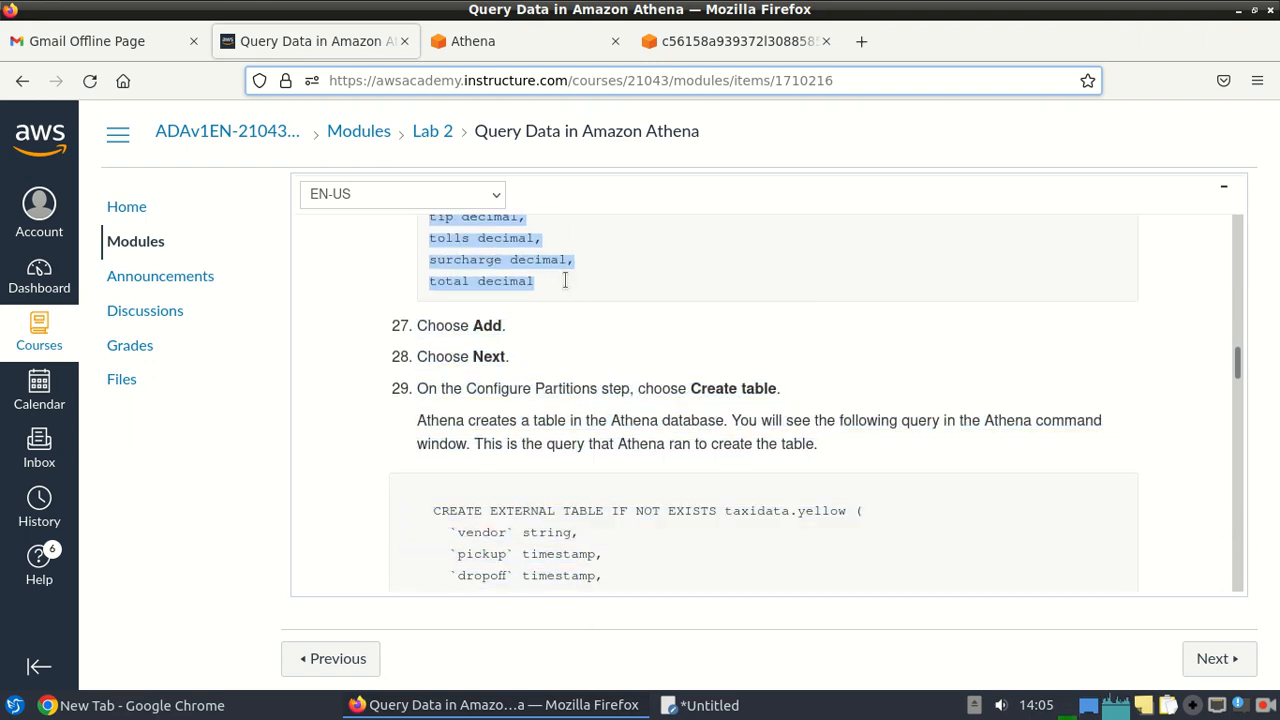
{"action": "left_click", "coordinate": [460, 40]}
{"action": "left_click", "coordinate": [440, 428]}
{"action": "key", "text": "ctrl+v"}
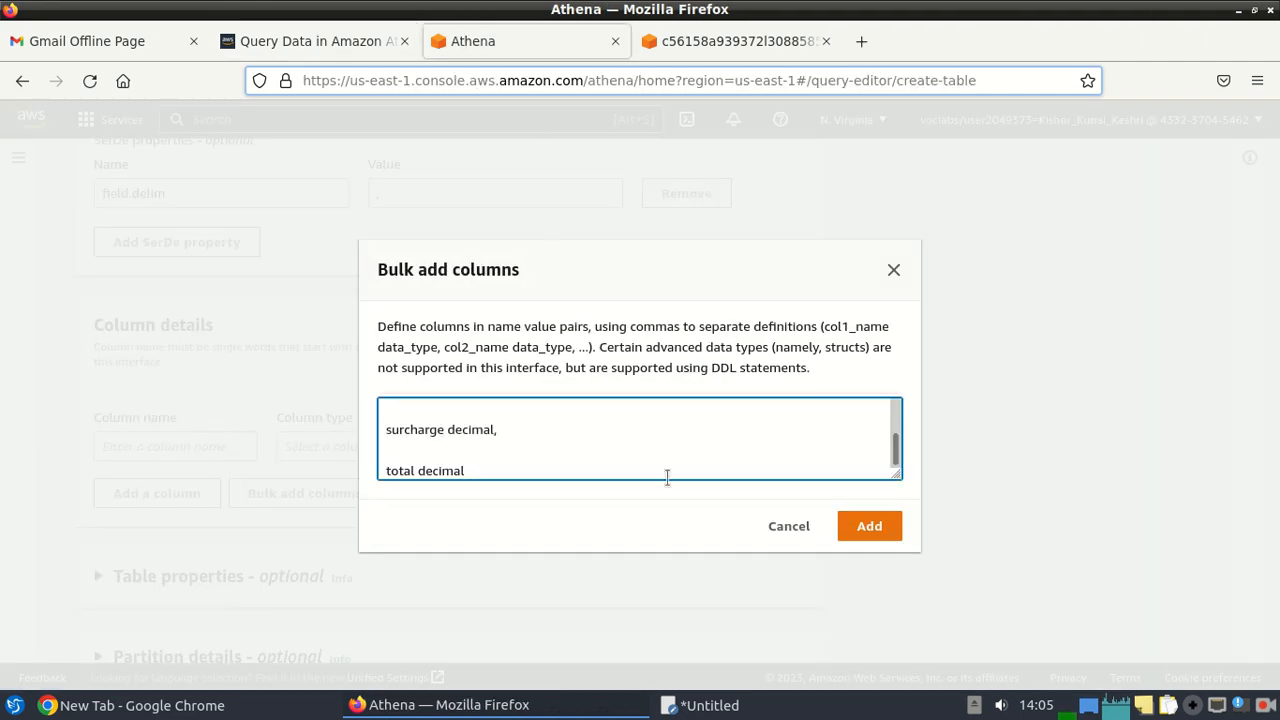
{"action": "left_click", "coordinate": [880, 534]}
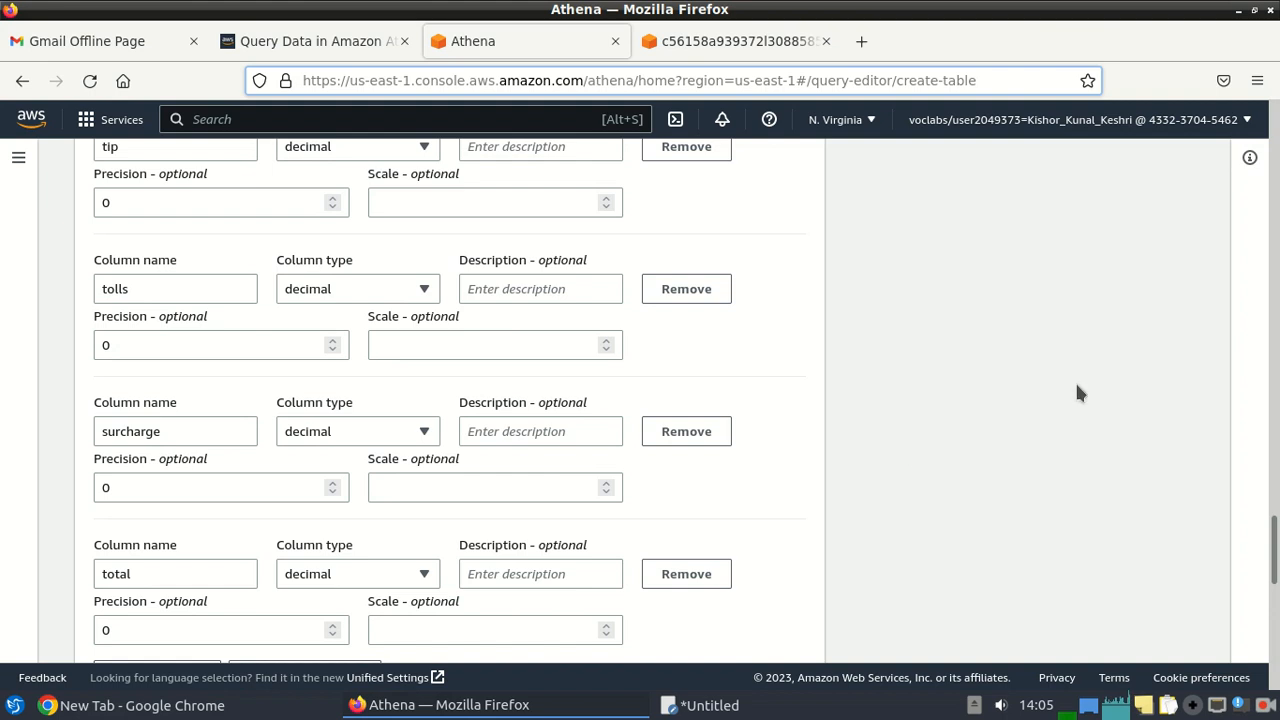
Check the data-transfer-charges acknowledgment for the S3 input location after the first Create table attempt.
{"action": "left_click_drag", "start_coordinate": [1274, 535], "coordinate": [1275, 562]}
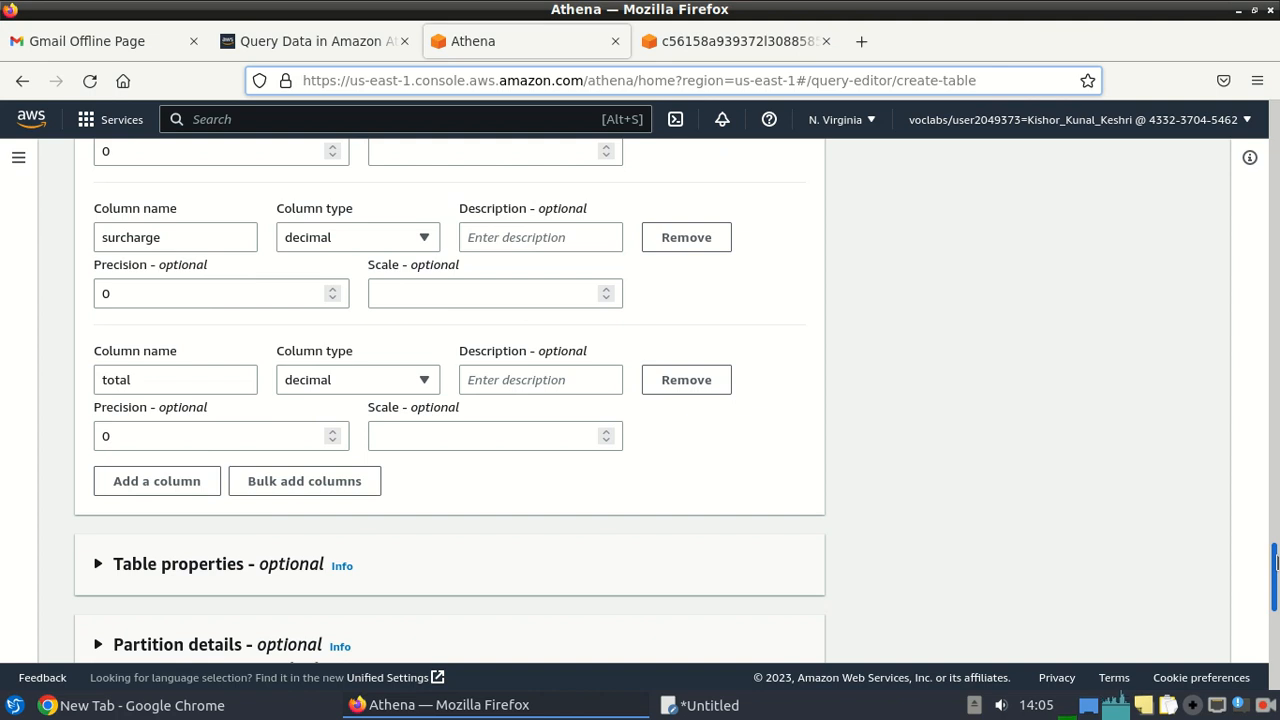
{"action": "left_click_drag", "start_coordinate": [1275, 562], "coordinate": [1275, 635]}
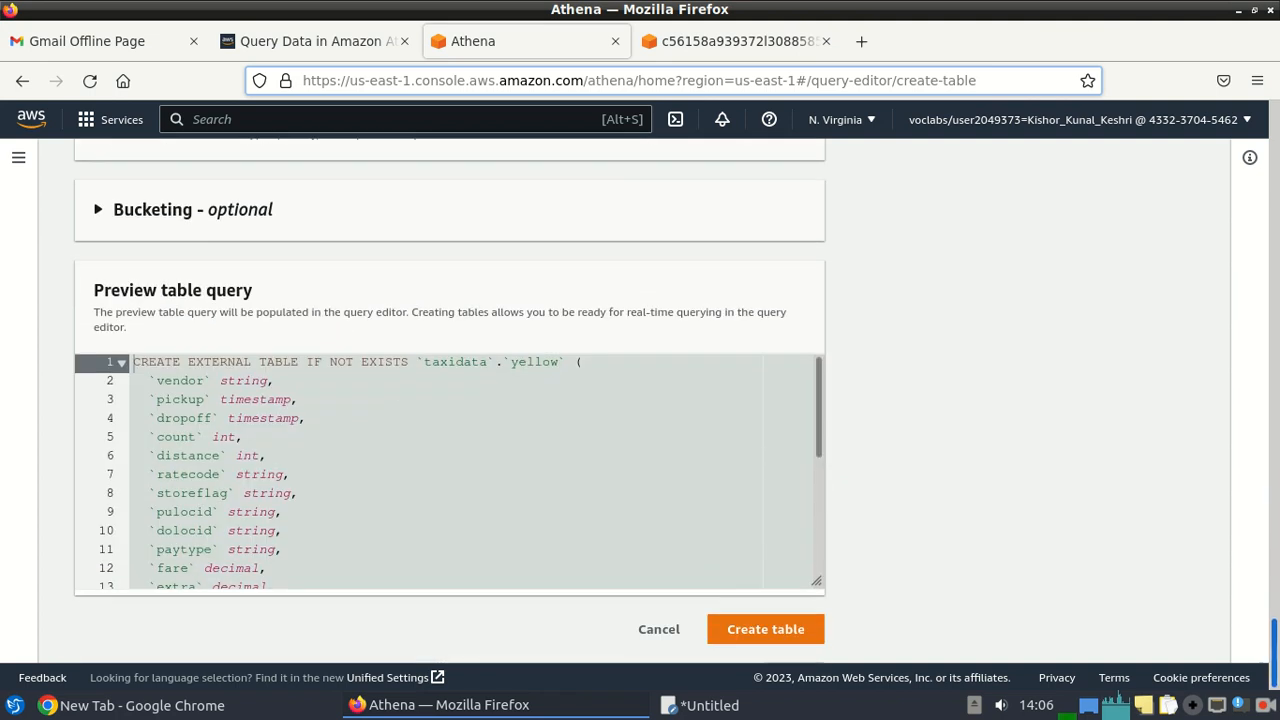
{"action": "left_click", "coordinate": [765, 630]}
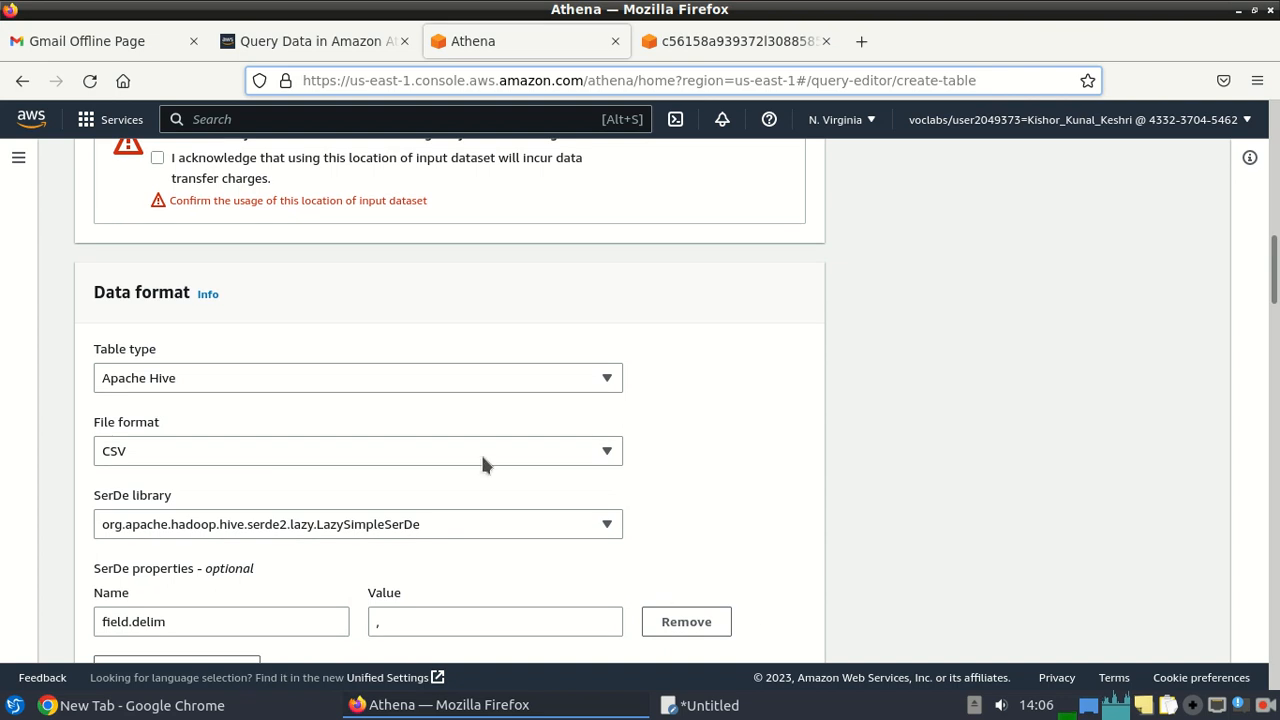
{"action": "left_click", "coordinate": [158, 158]}
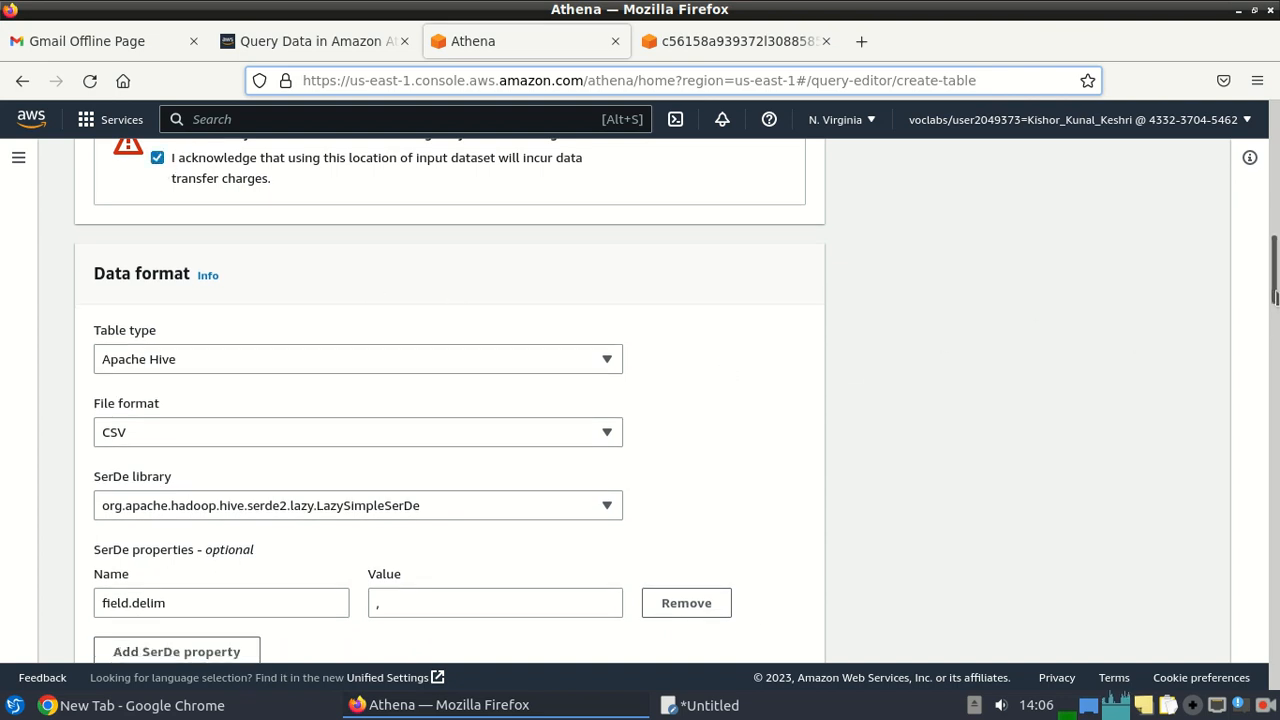
{"action": "scroll", "coordinate": [1275, 268], "scroll_direction": "up", "scroll_amount": 4}
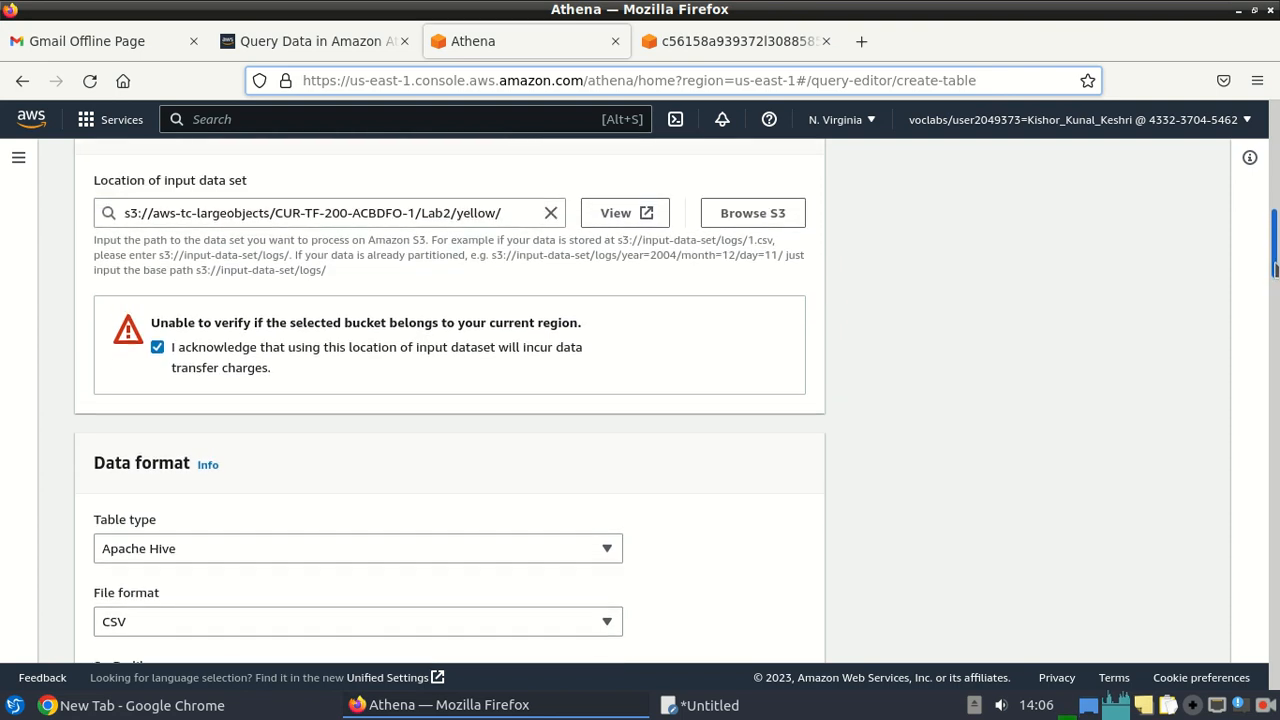
{"action": "scroll", "coordinate": [1275, 268], "scroll_direction": "down", "scroll_amount": 15}
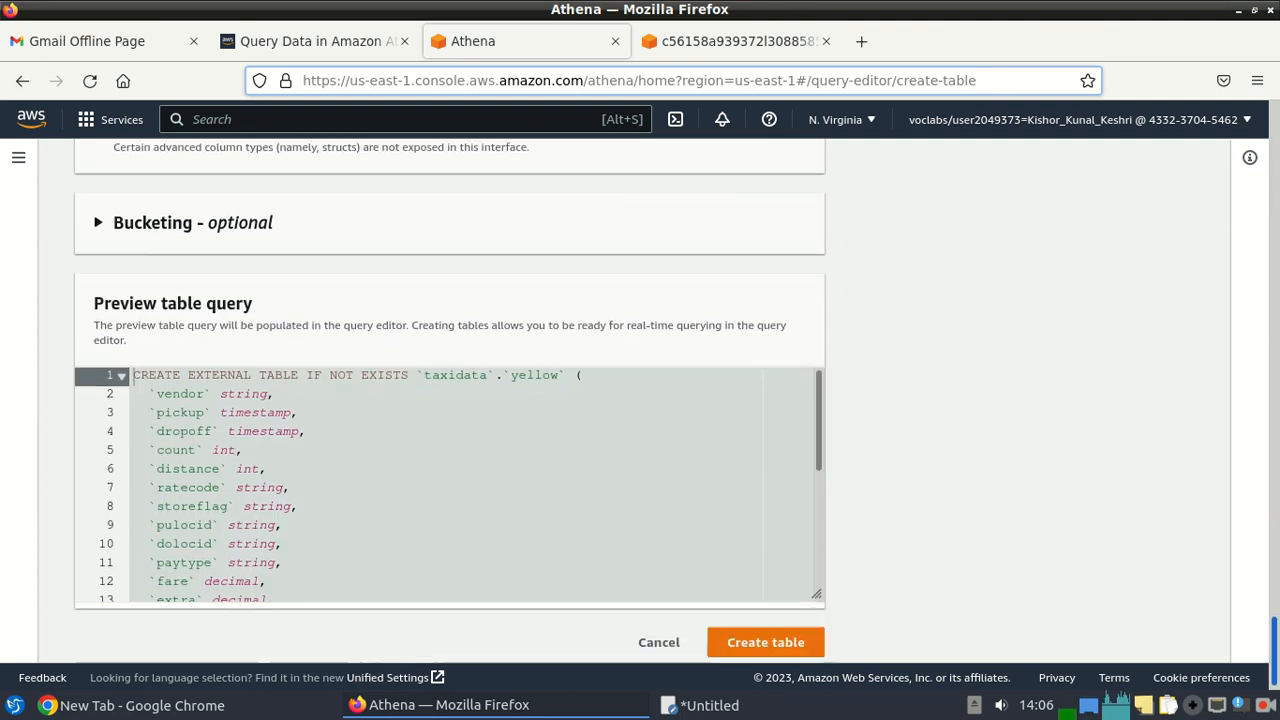
Create the yellow table in taxidata, then look at Query 2's save/rename options and return to the SQL.
{"action": "left_click", "coordinate": [762, 645]}
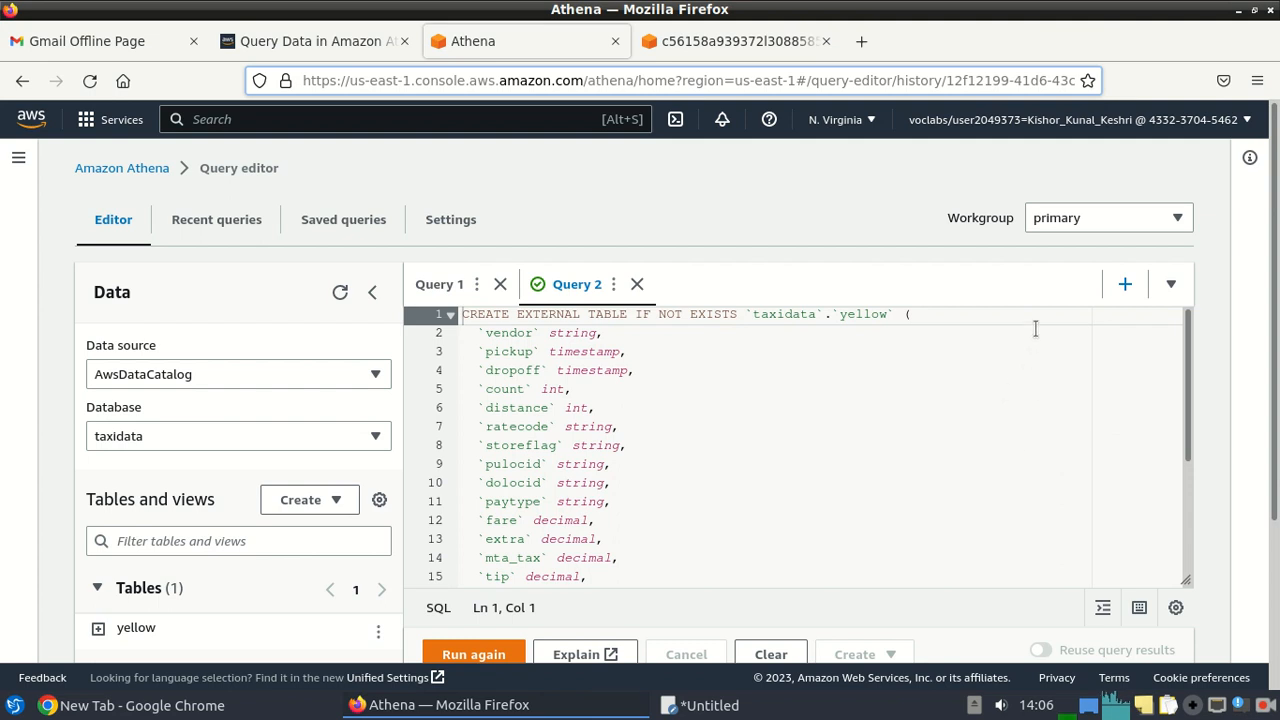
{"action": "left_click", "coordinate": [613, 284]}
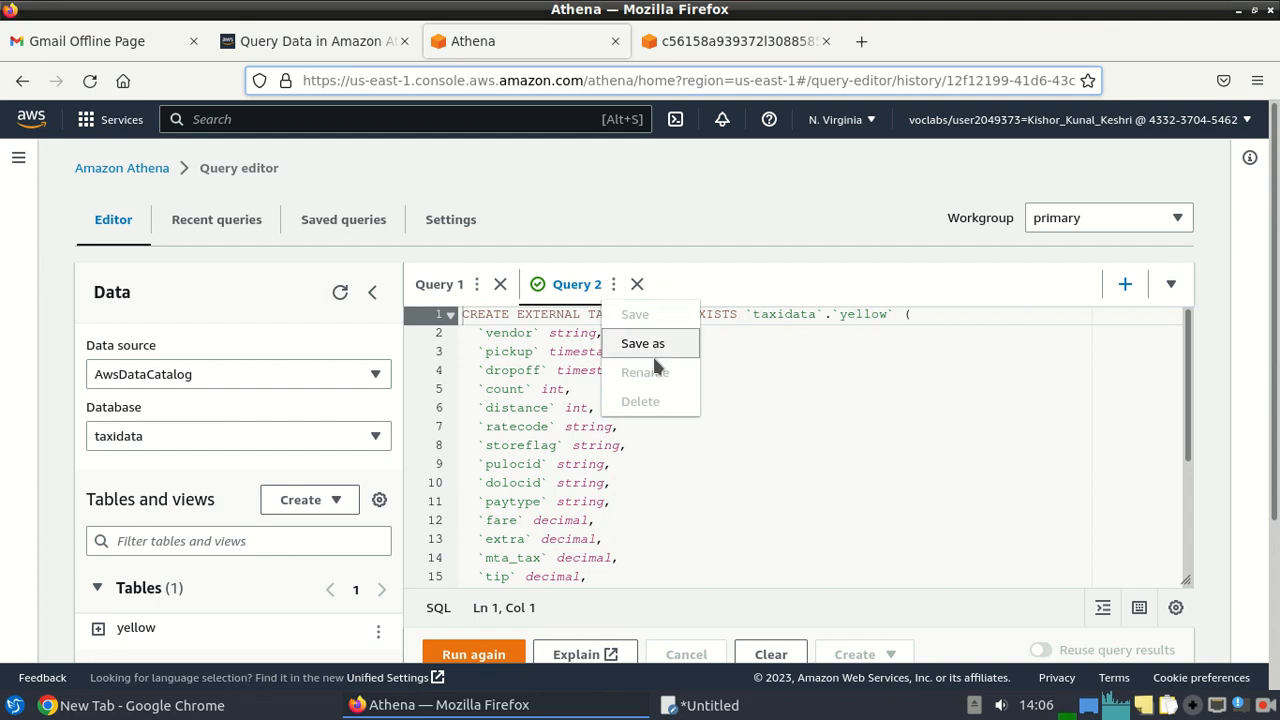
{"action": "left_click", "coordinate": [957, 443]}
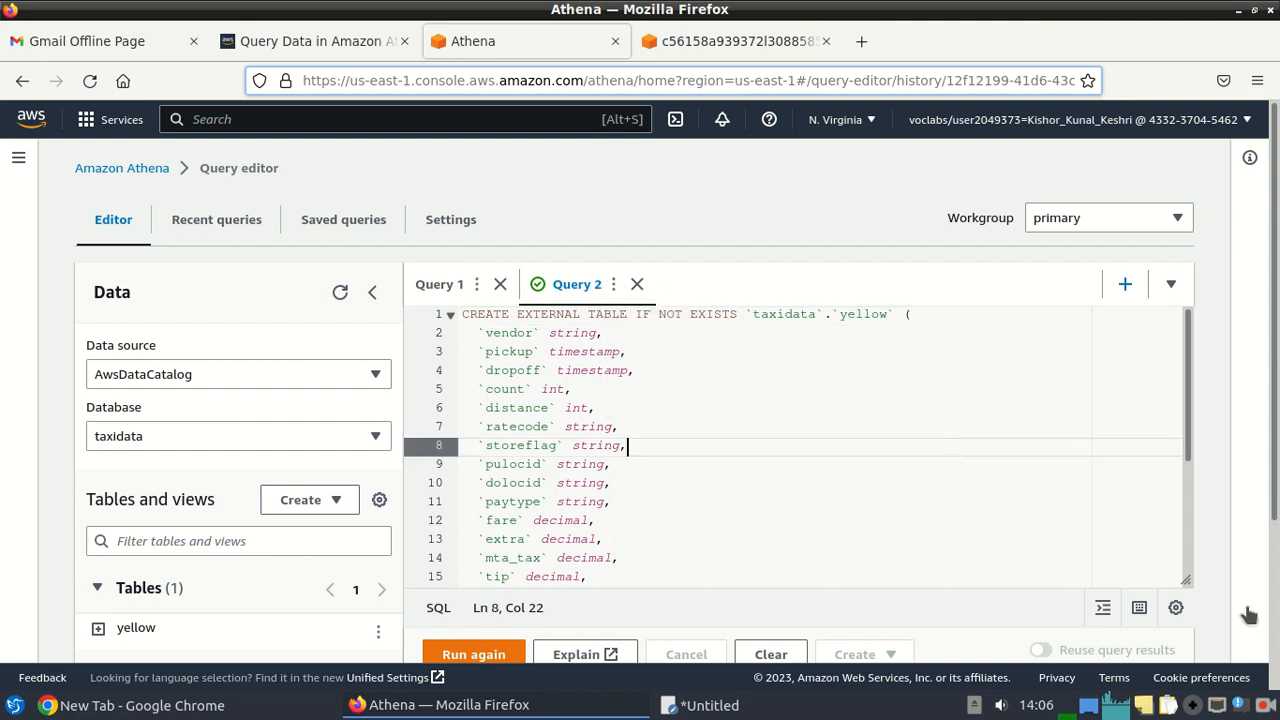
{"action": "left_click", "coordinate": [1265, 705]}
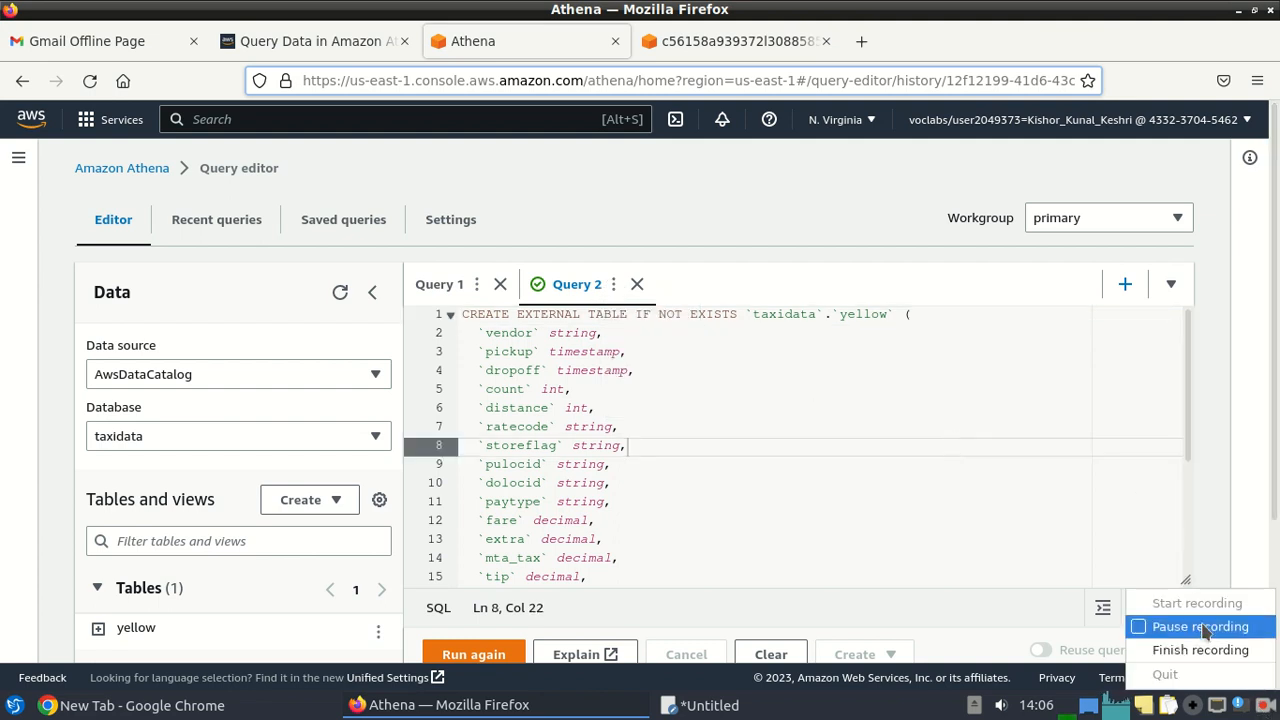
{"action": "left_click", "coordinate": [1149, 623]}
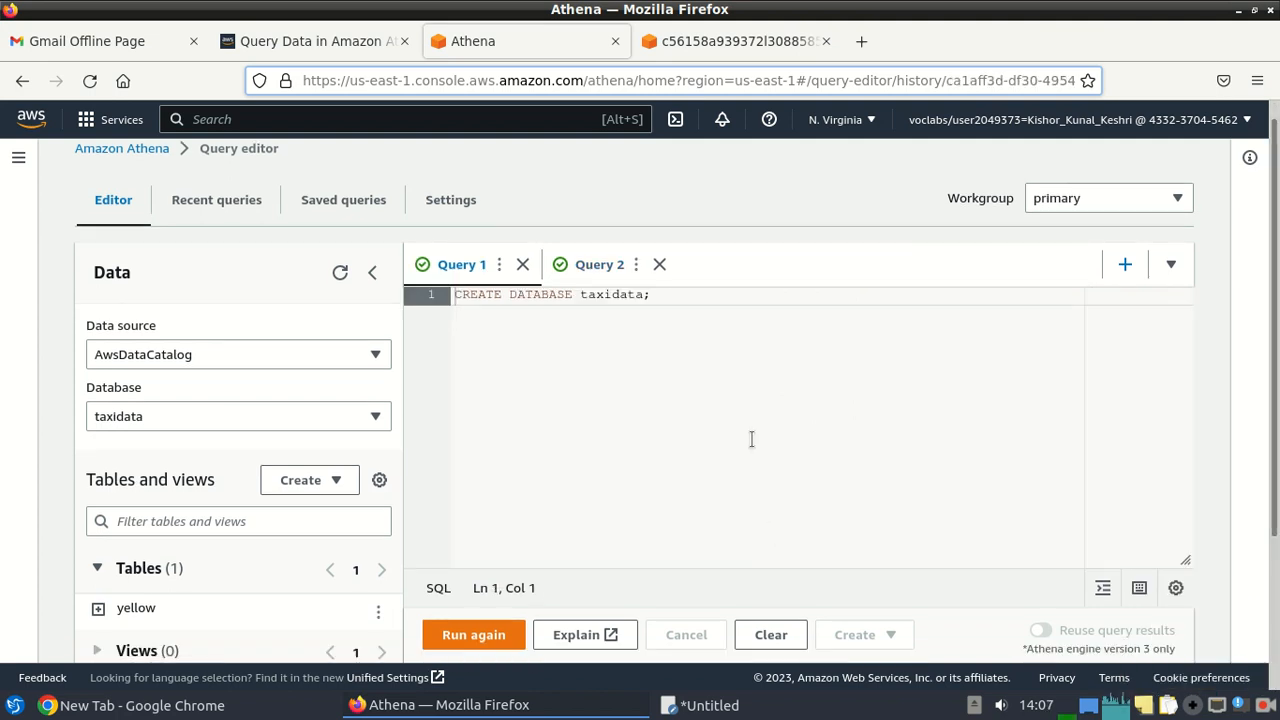
{"action": "left_click", "coordinate": [378, 612]}
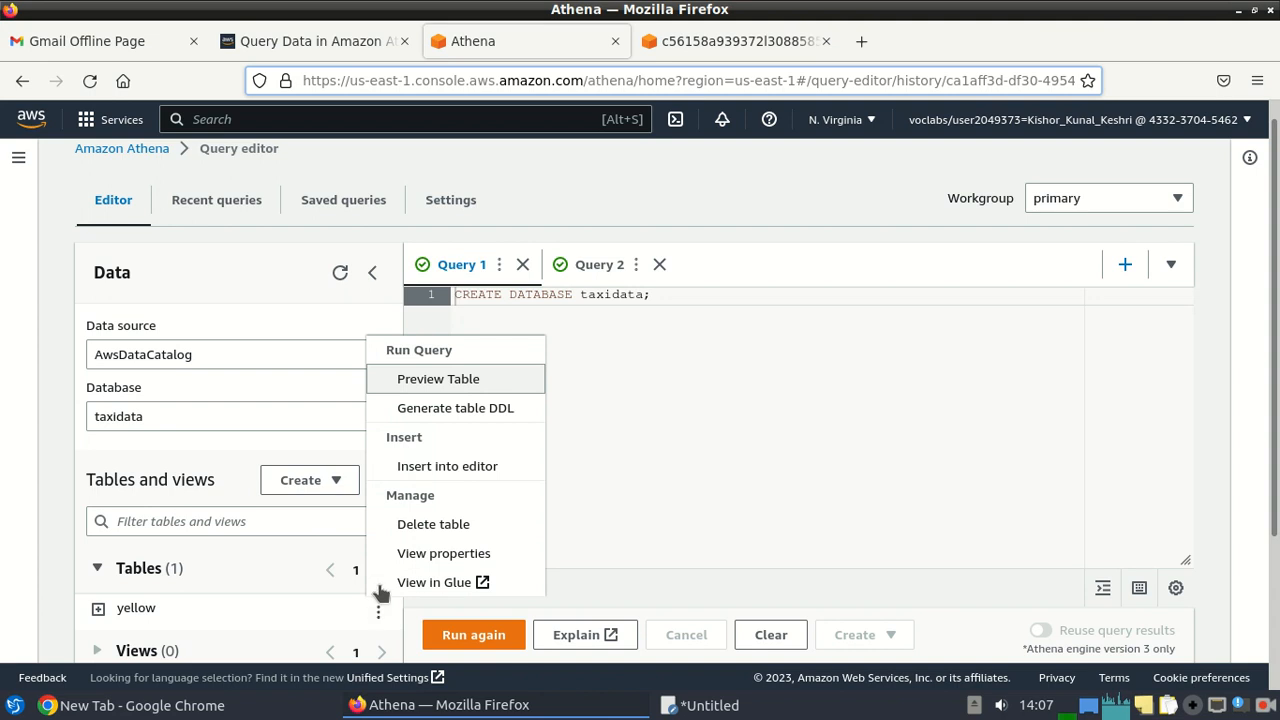
{"action": "left_click", "coordinate": [437, 381]}
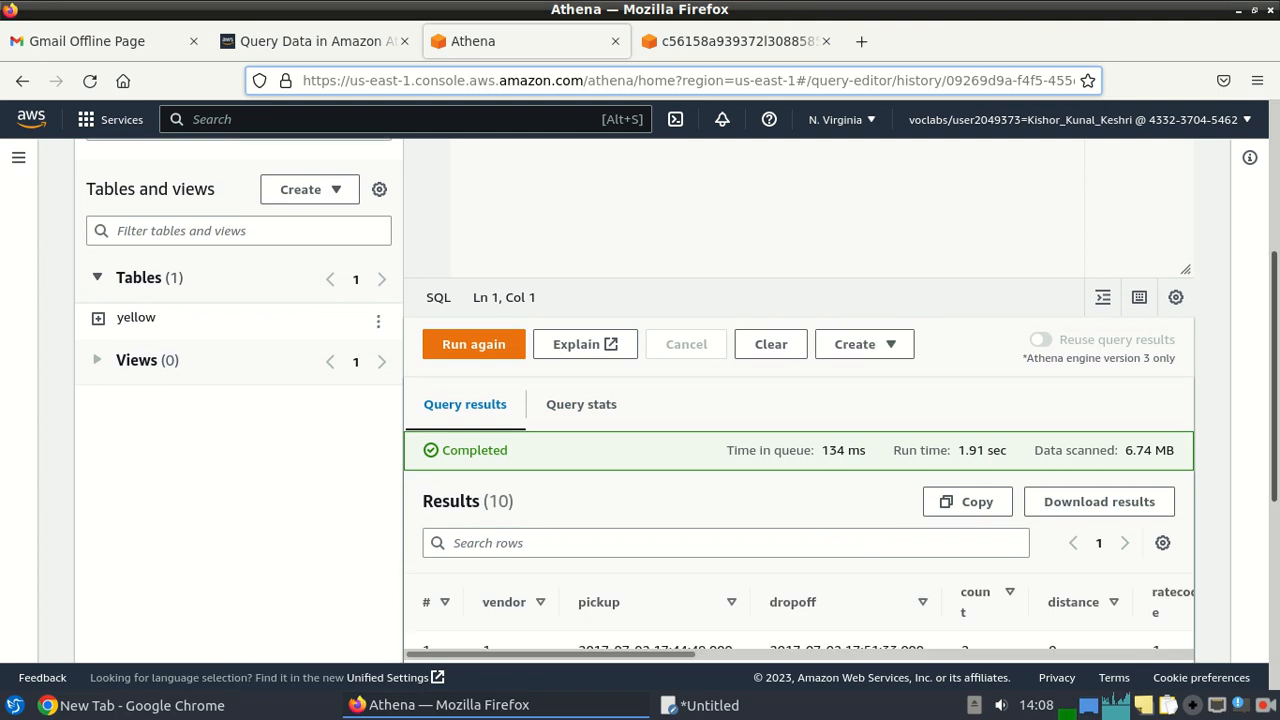
{"action": "left_click_drag", "start_coordinate": [1274, 487], "coordinate": [1274, 620]}
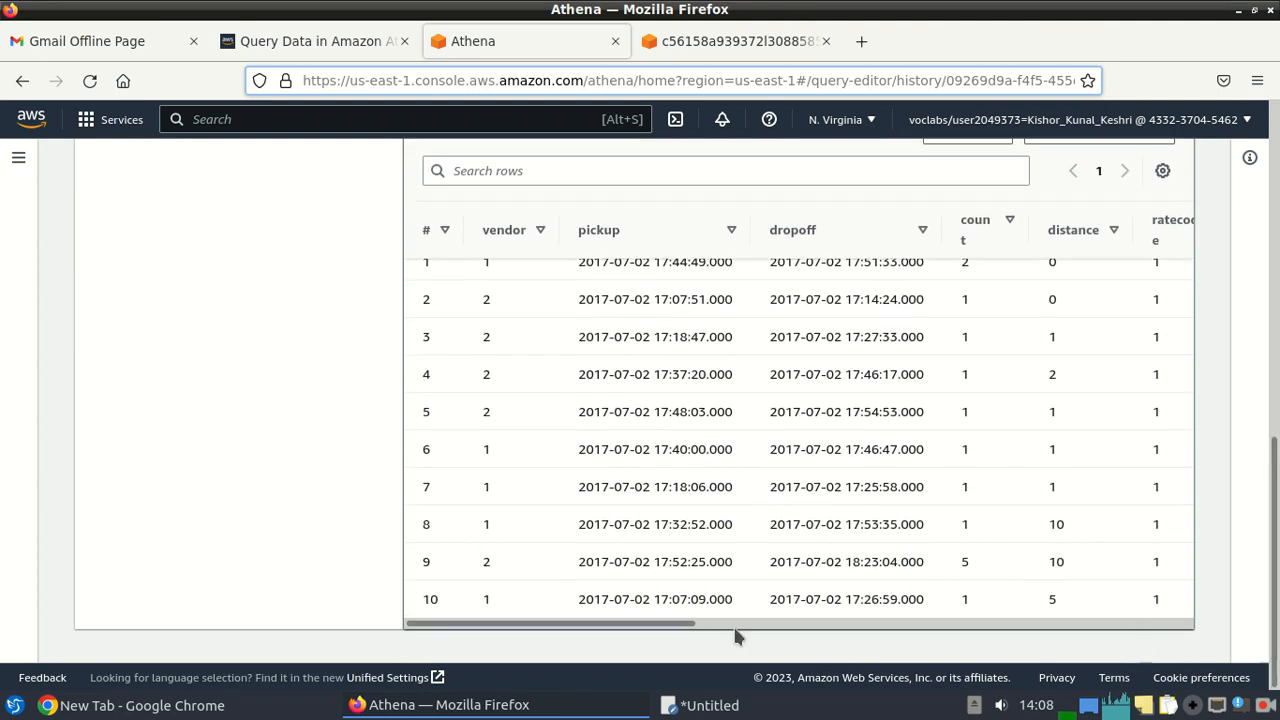
{"action": "left_click_drag", "start_coordinate": [674, 626], "coordinate": [551, 617]}
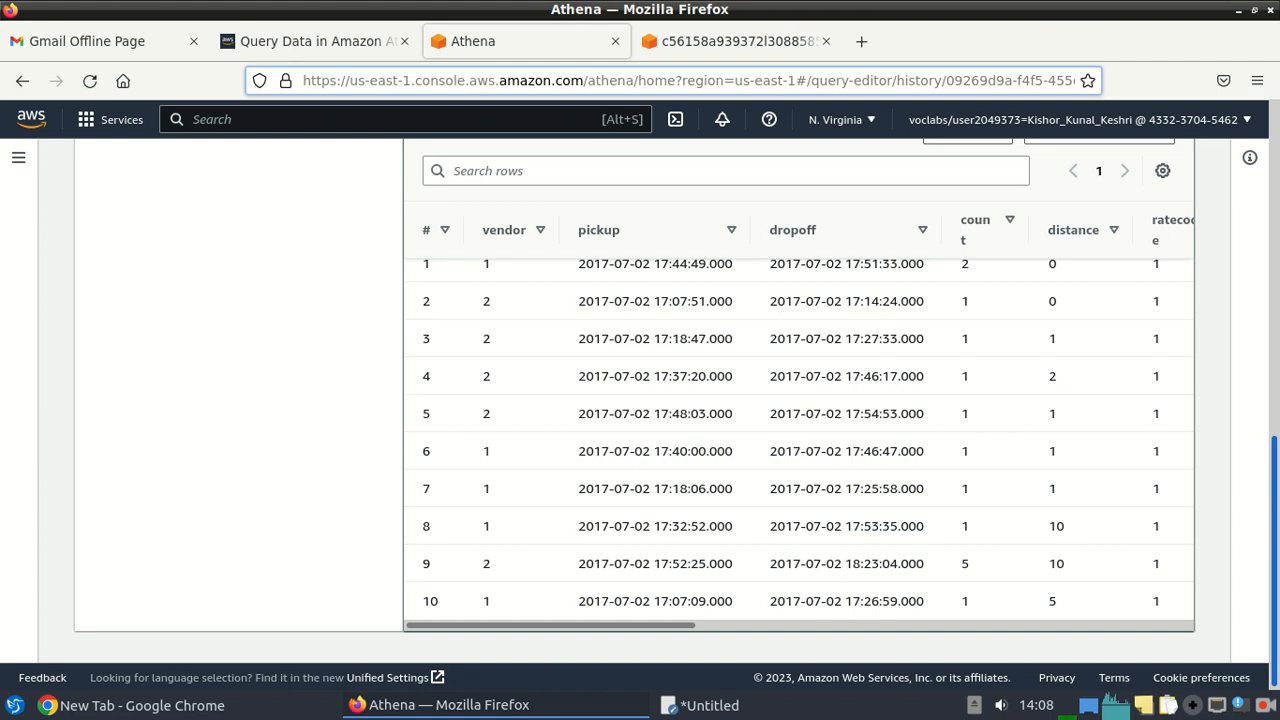
{"action": "scroll", "coordinate": [677, 400], "scroll_direction": "up", "scroll_amount": 10}
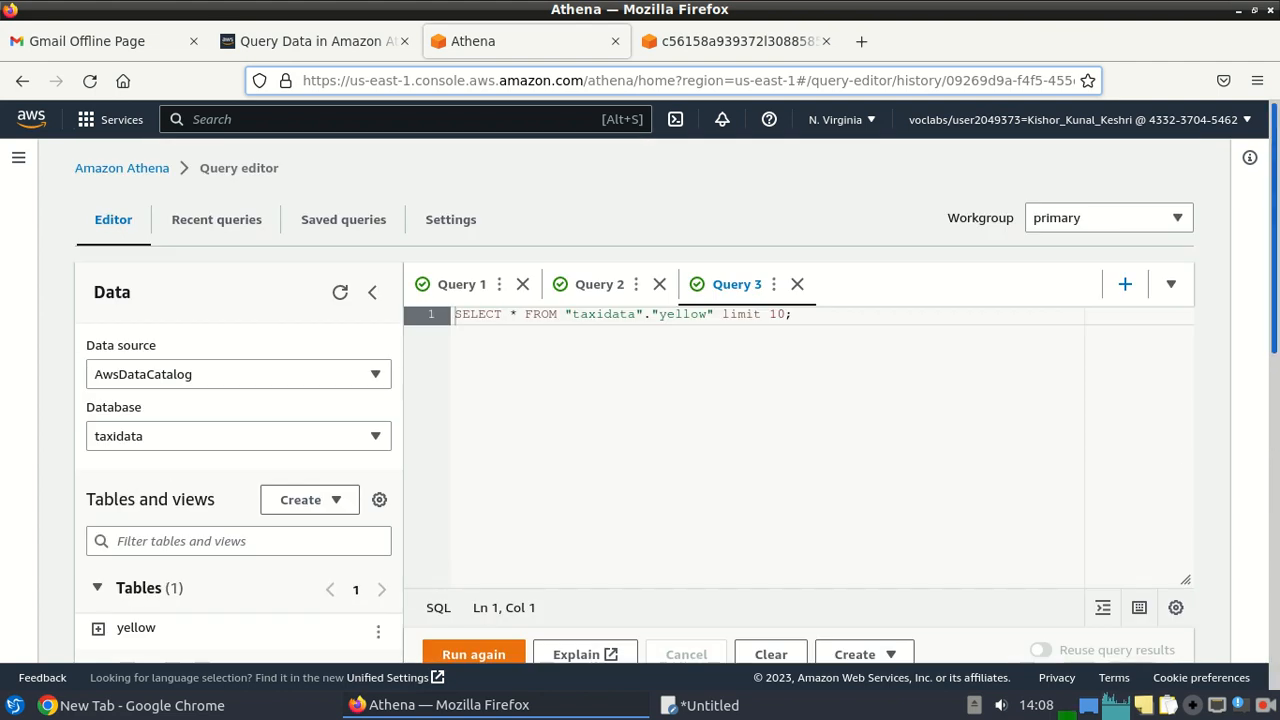
Run the lab's CREATE EXTERNAL TABLE jan query for the January2017 S3 data in a new query tab.
{"action": "left_click", "coordinate": [1125, 286]}
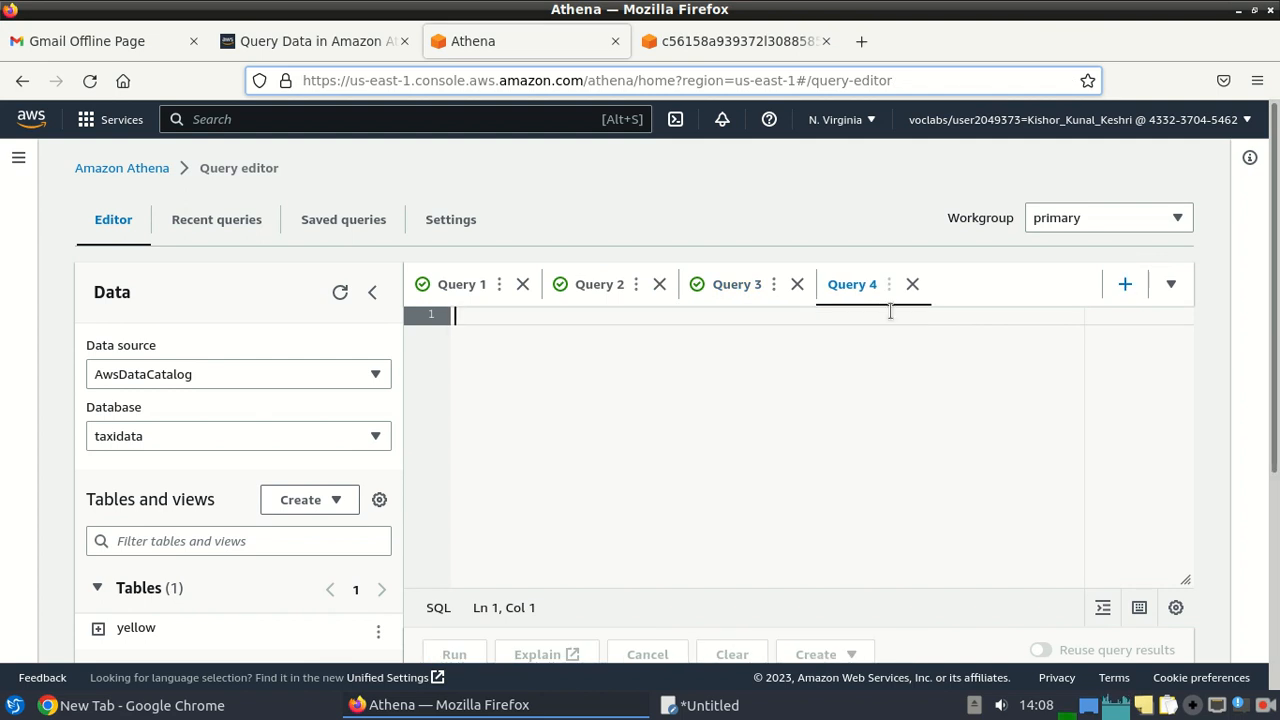
{"action": "left_click", "coordinate": [281, 41]}
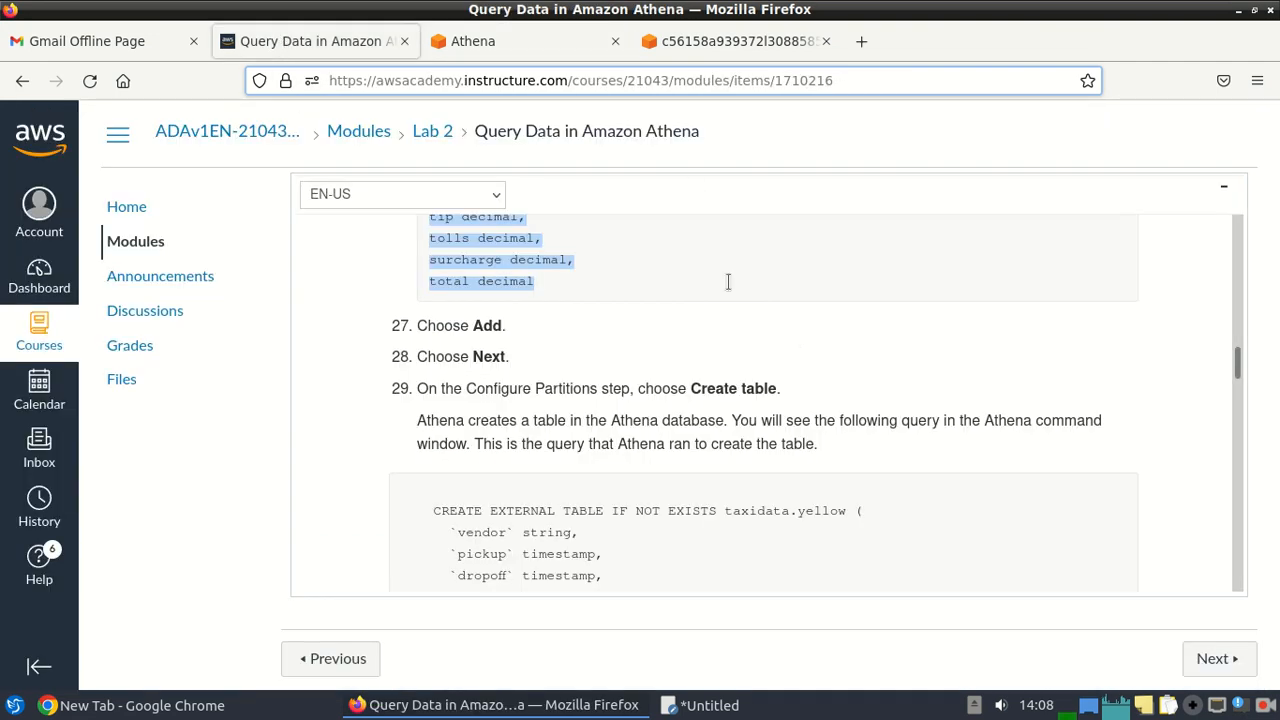
{"action": "left_click_drag", "start_coordinate": [1240, 362], "coordinate": [1238, 416]}
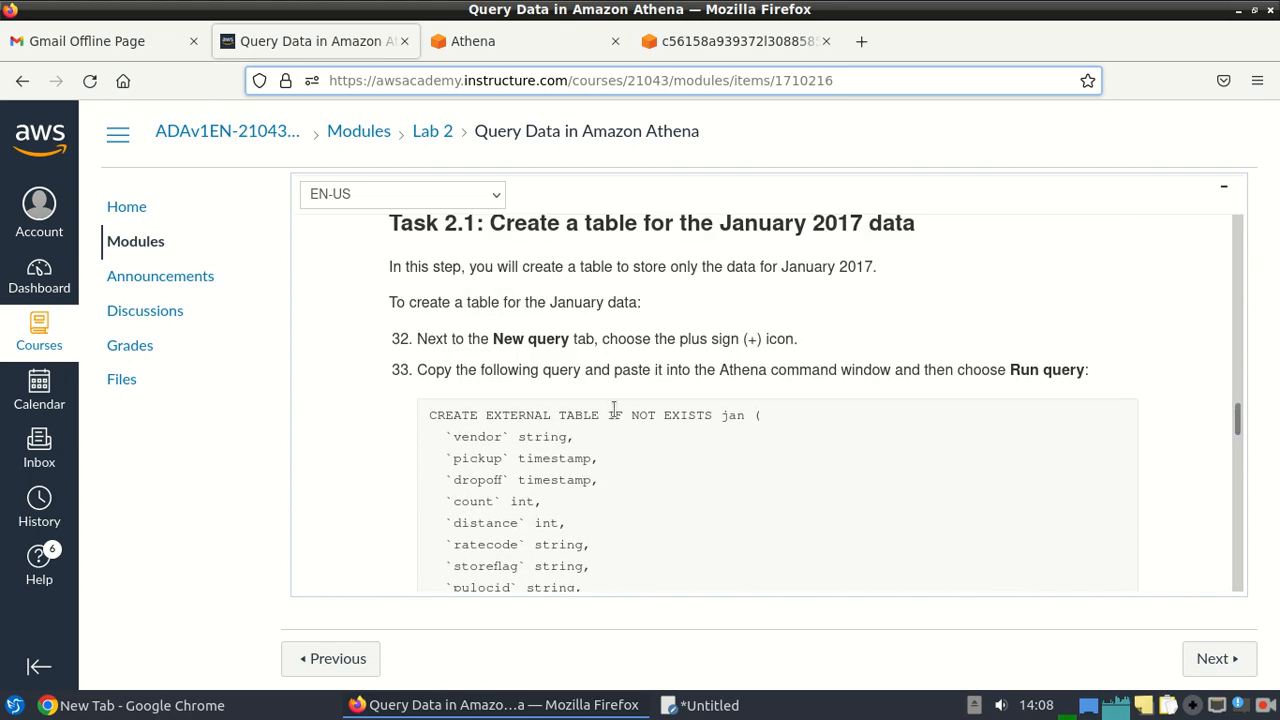
{"action": "left_click_drag", "start_coordinate": [428, 415], "coordinate": [811, 479]}
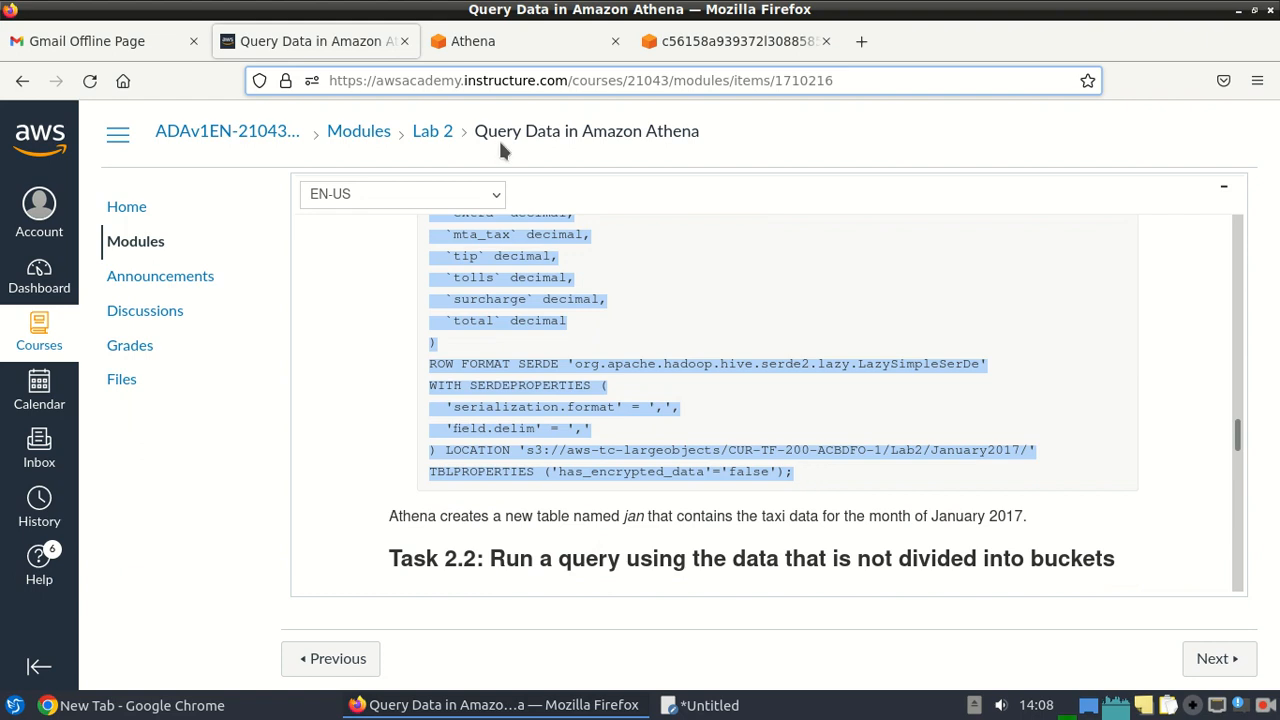
{"action": "left_click", "coordinate": [481, 50]}
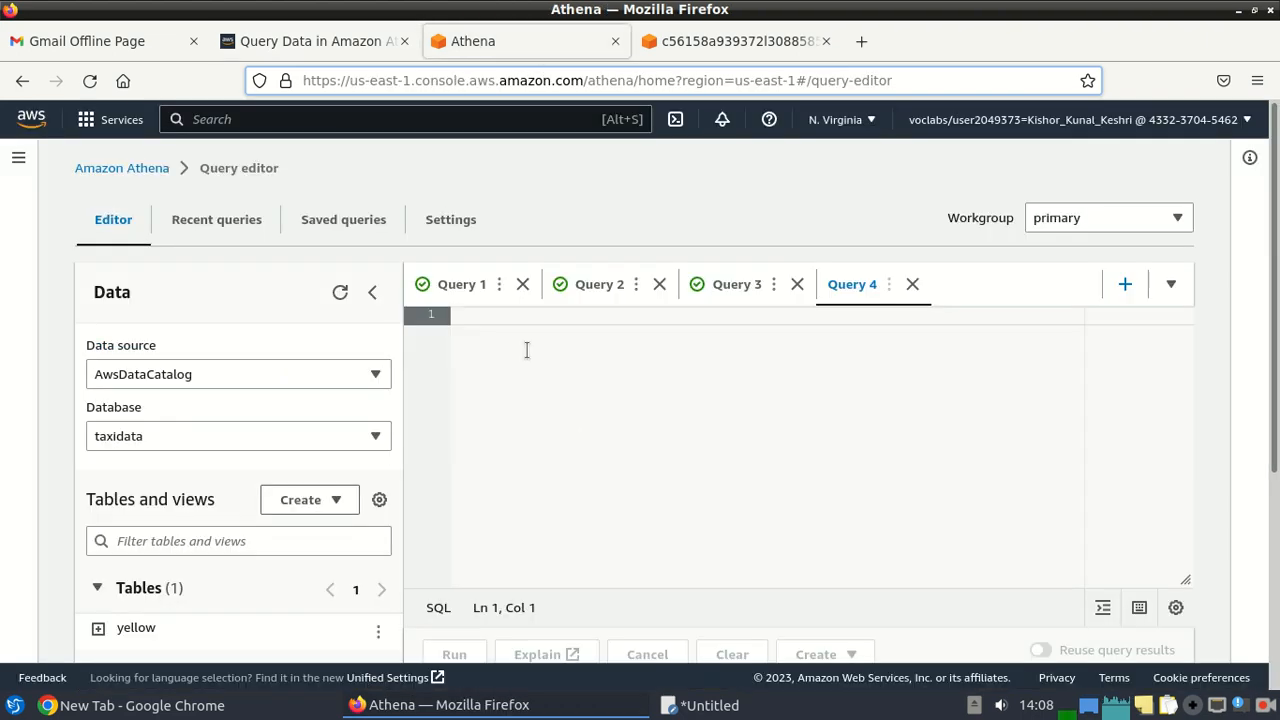
{"action": "key", "text": "ctrl+v"}
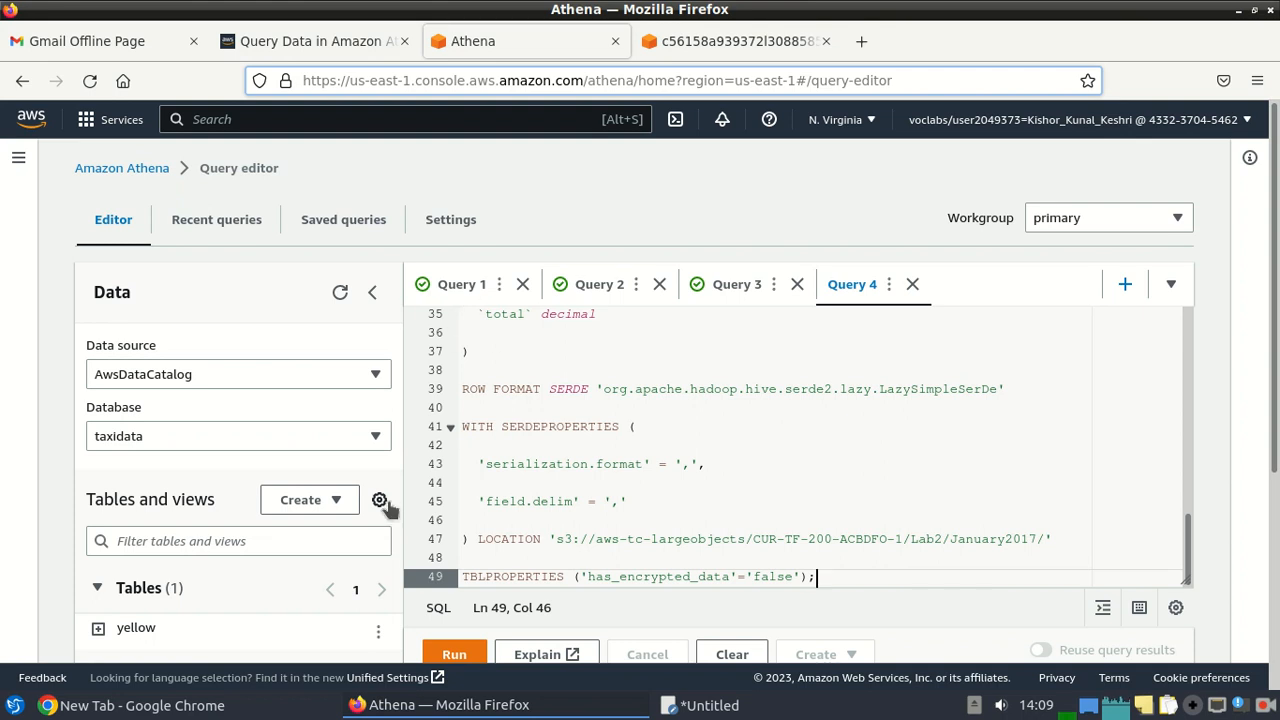
{"action": "left_click", "coordinate": [452, 654]}
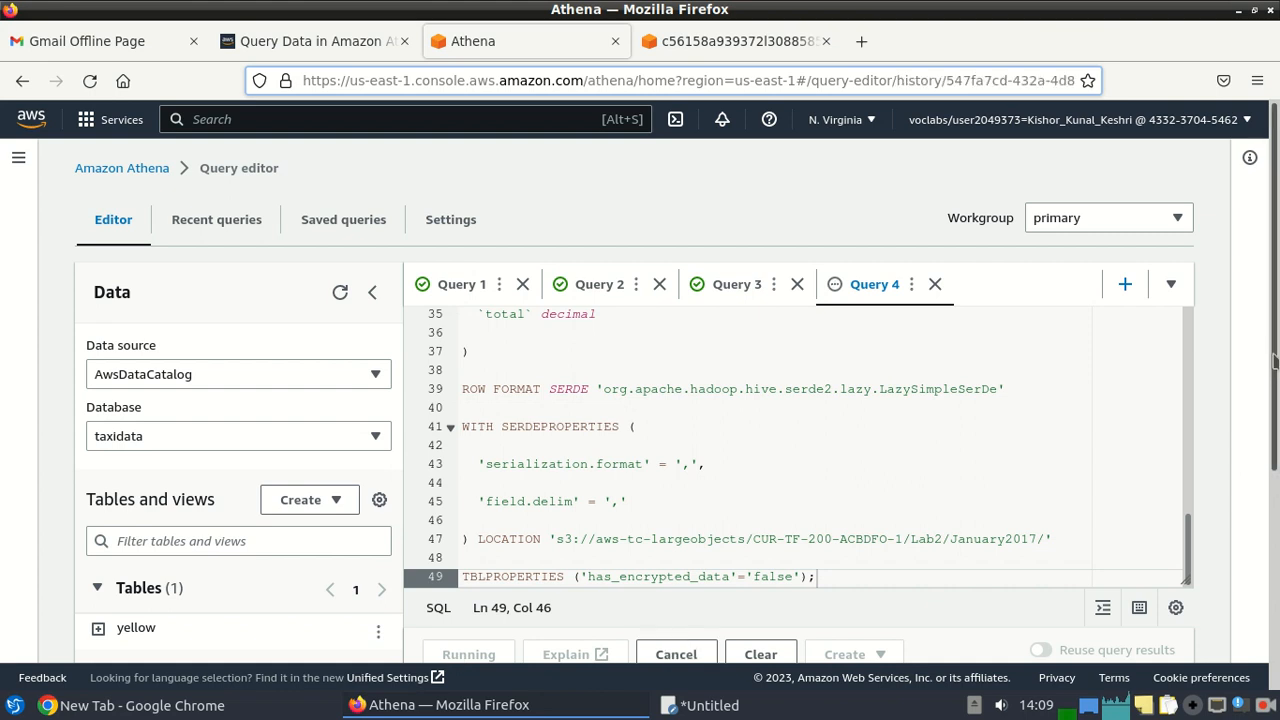
{"action": "left_click_drag", "start_coordinate": [1275, 362], "coordinate": [1275, 367]}
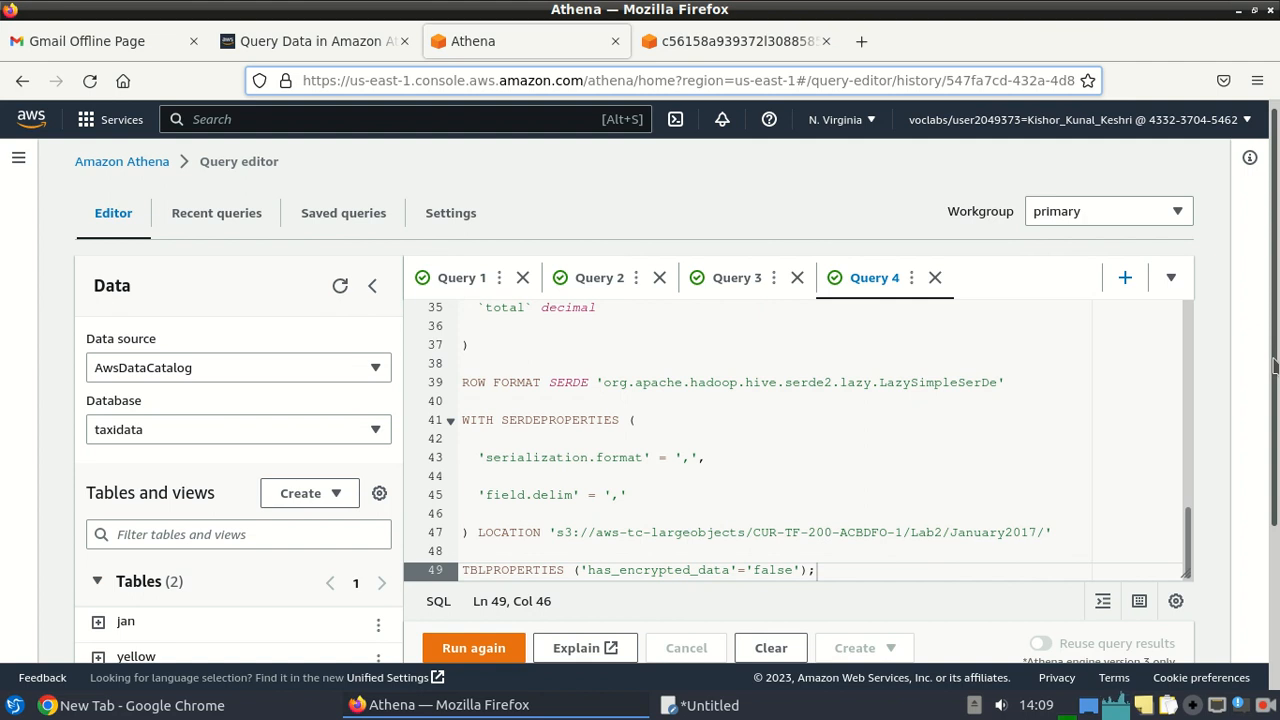
{"action": "scroll", "coordinate": [1274, 366], "scroll_direction": "down", "scroll_amount": 2}
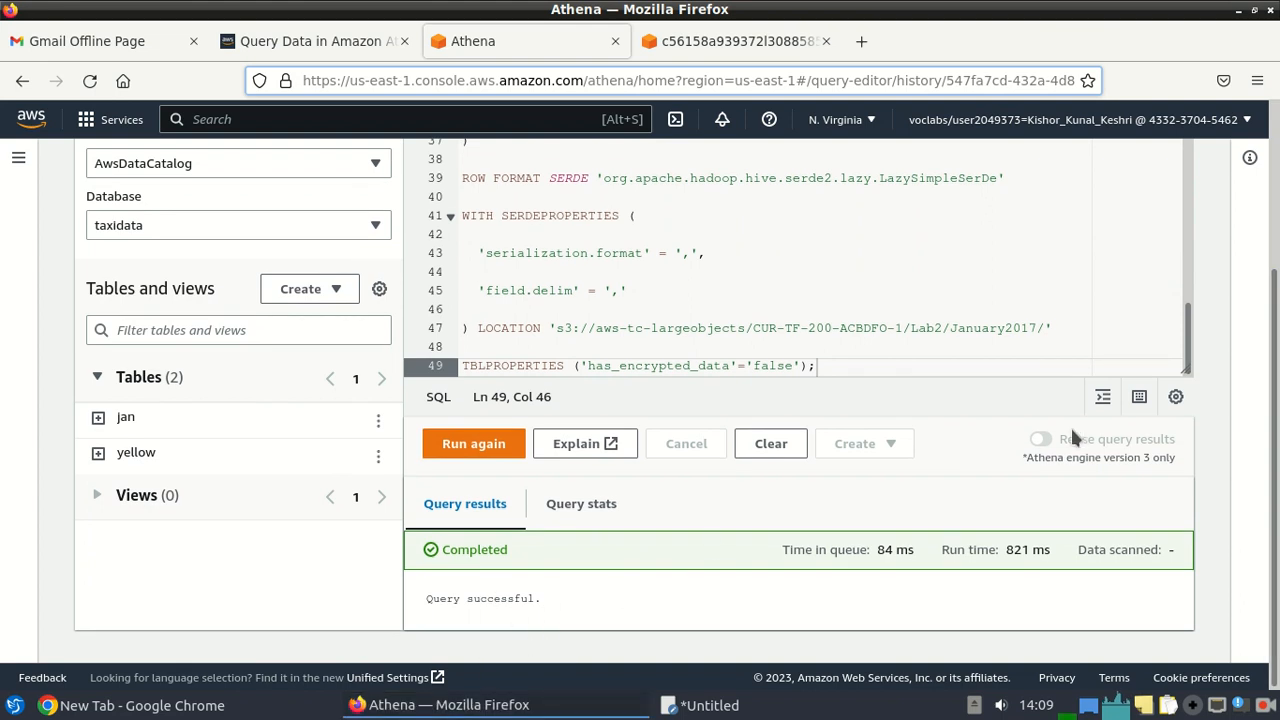
{"action": "scroll", "coordinate": [1276, 413], "scroll_direction": "up", "scroll_amount": 1}
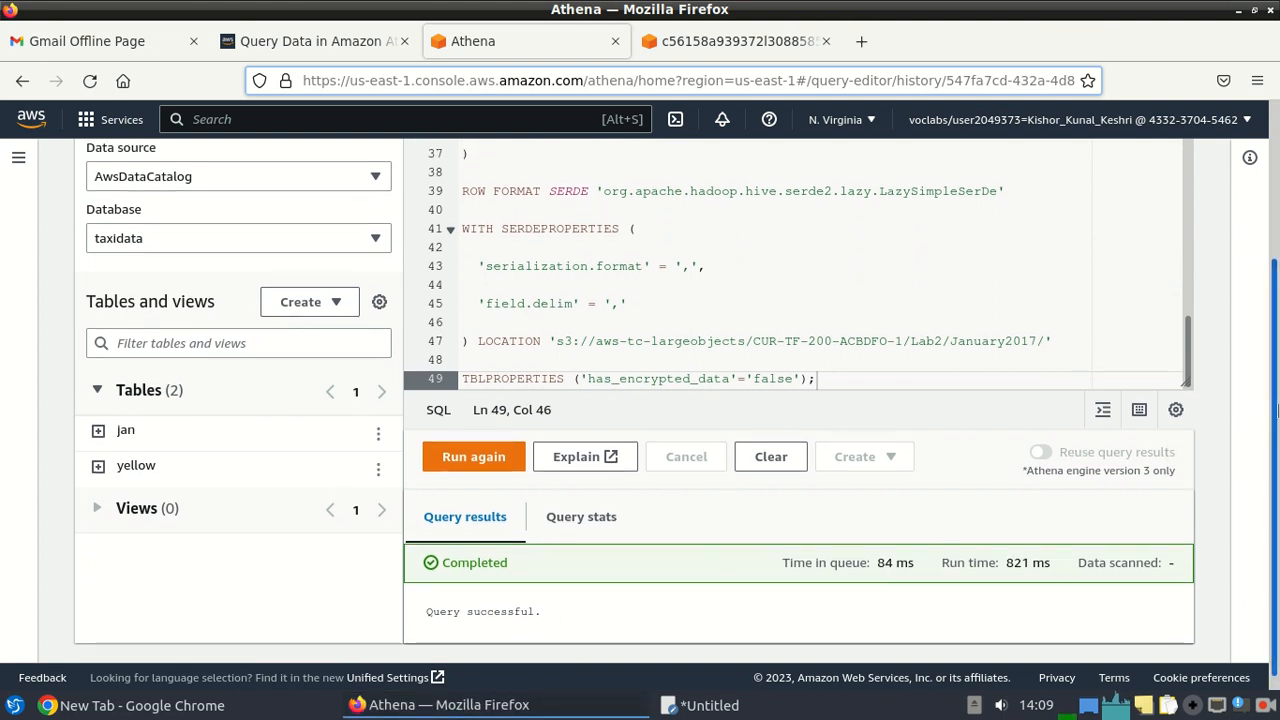
{"action": "scroll", "coordinate": [1276, 413], "scroll_direction": "up", "scroll_amount": 2}
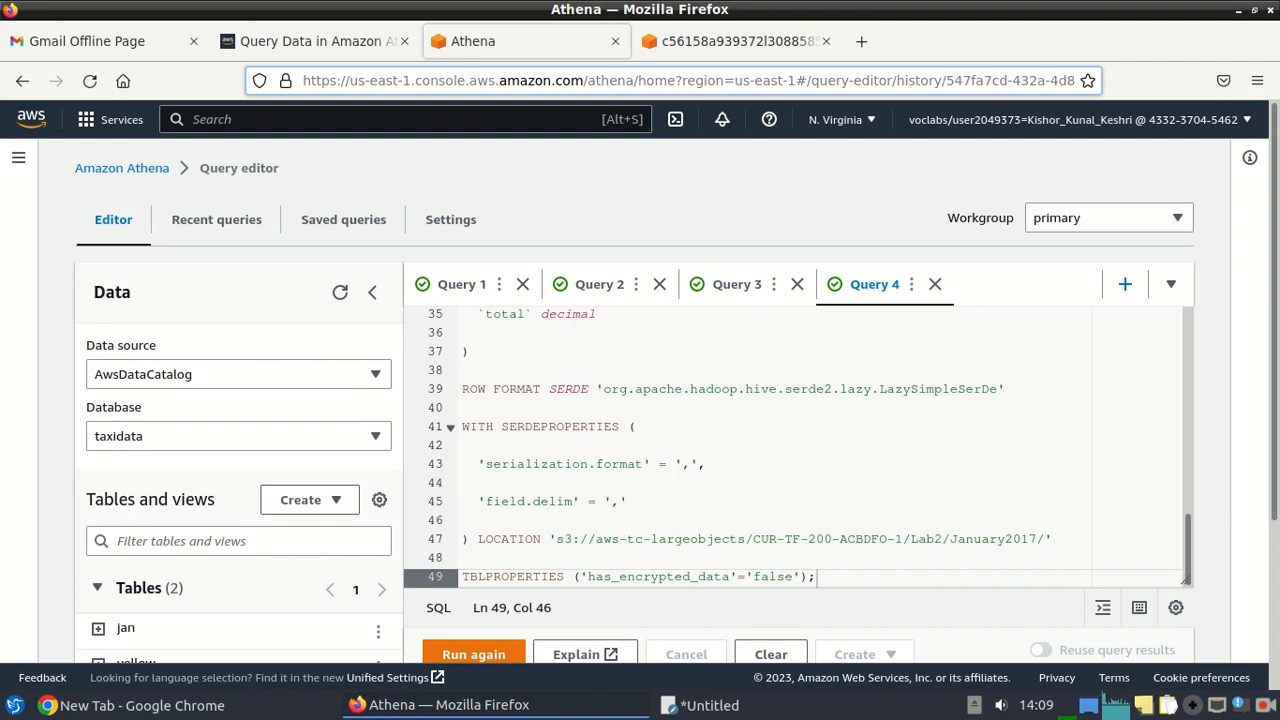
Run the Task 2.2 trip count and fare sum query on yellow in Query 5 and review its 29 rows.
{"action": "left_click", "coordinate": [1124, 286]}
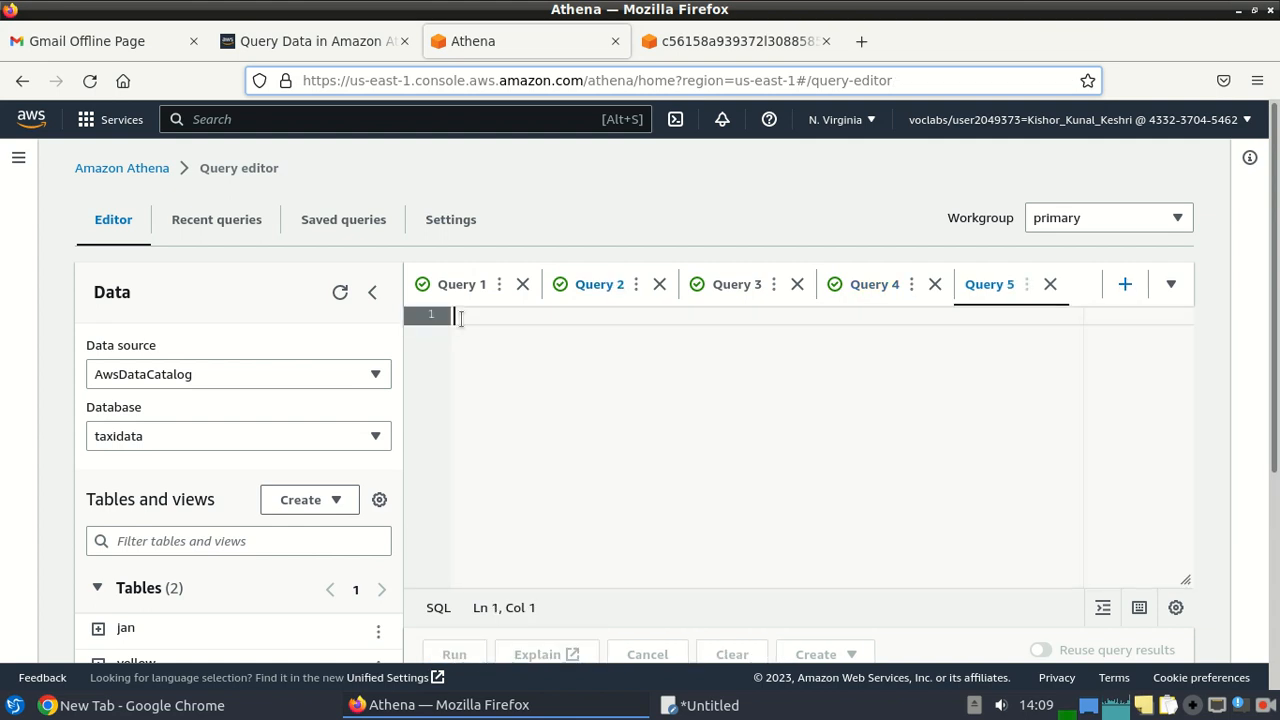
{"action": "left_click", "coordinate": [286, 41]}
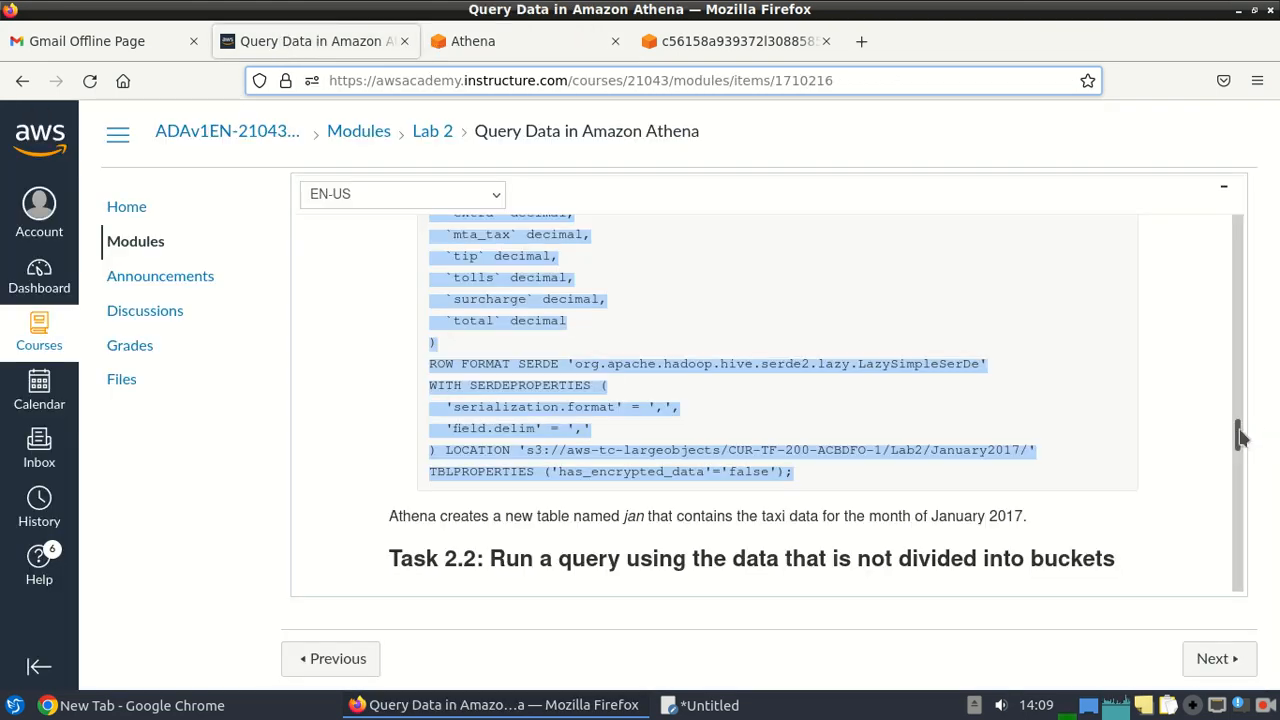
{"action": "left_click_drag", "start_coordinate": [1238, 435], "coordinate": [1238, 445]}
{"action": "left_click_drag", "start_coordinate": [462, 343], "coordinate": [643, 494]}
{"action": "key", "text": "ctrl+c"}
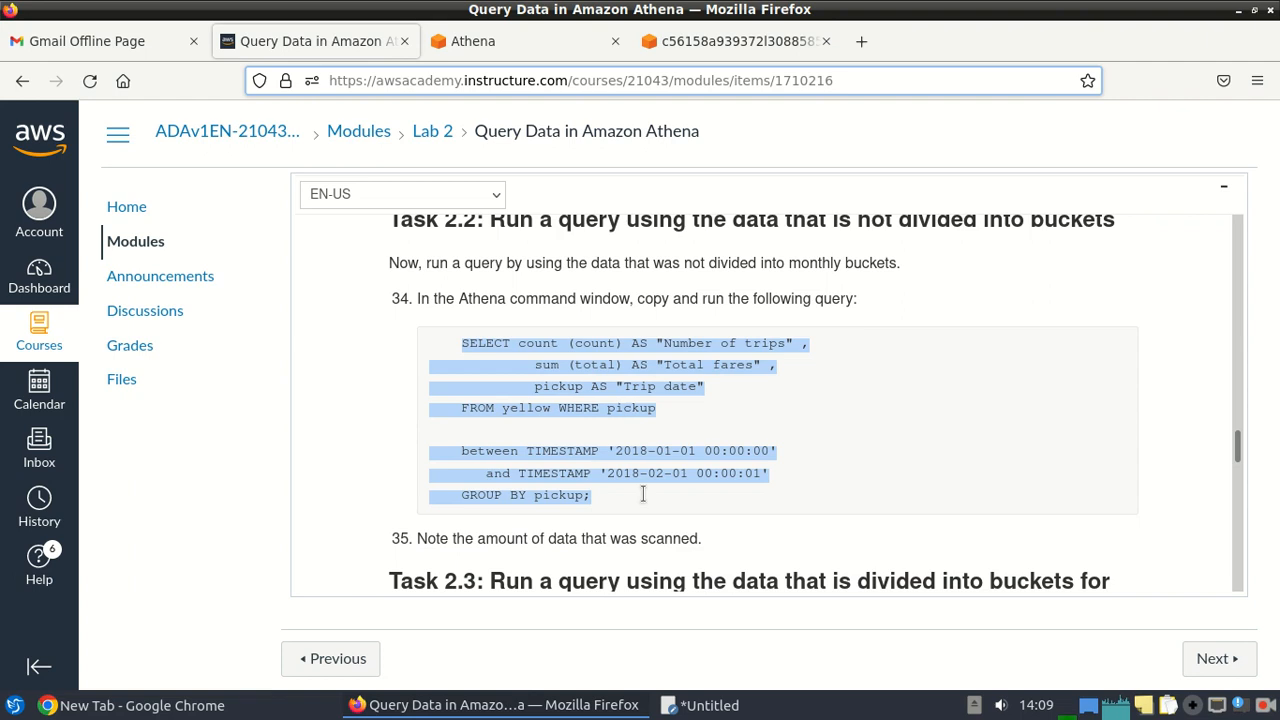
{"action": "key", "text": "ctrl+Tab"}
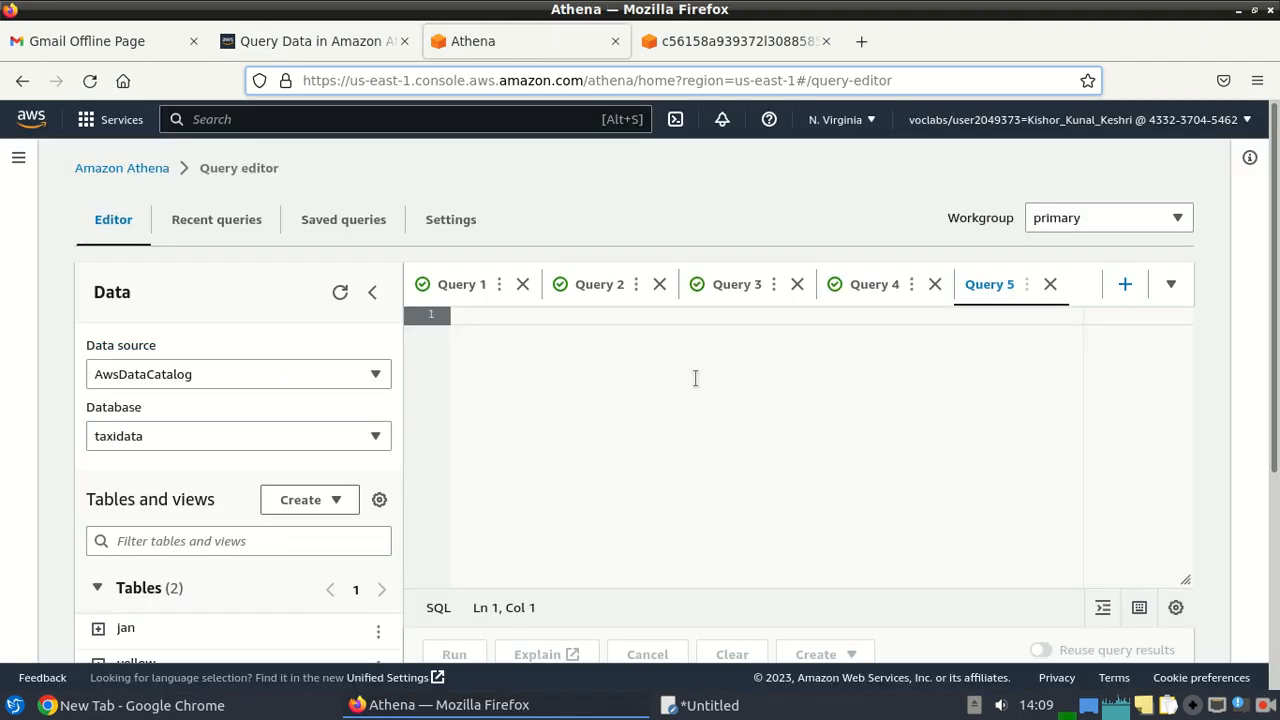
{"action": "key", "text": "ctrl+v"}
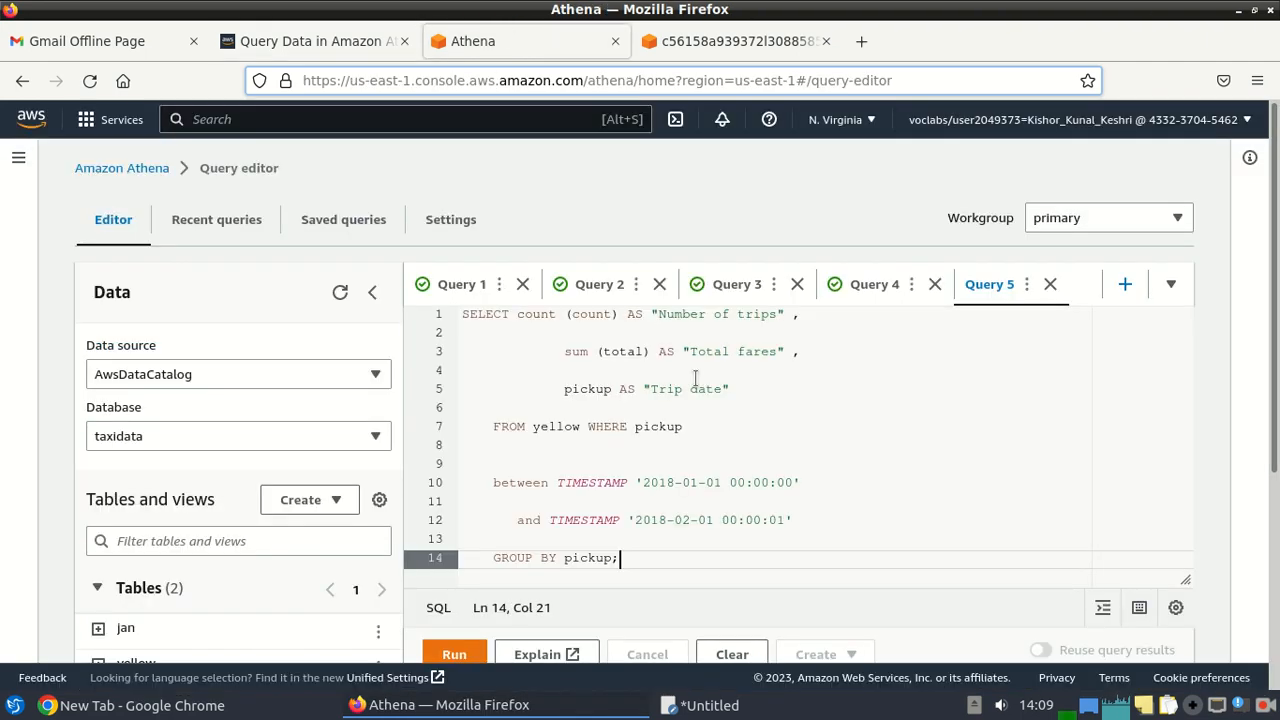
{"action": "left_click", "coordinate": [450, 652]}
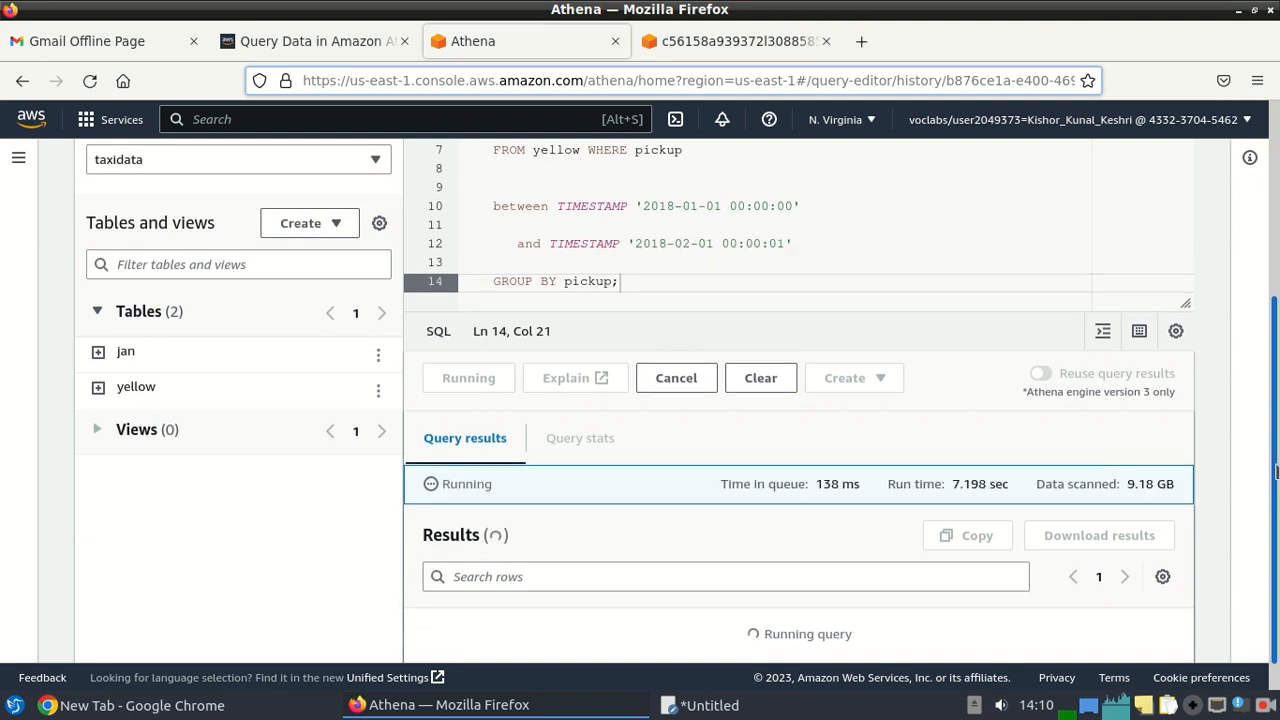
{"action": "scroll", "coordinate": [1277, 470], "scroll_direction": "down", "scroll_amount": 5}
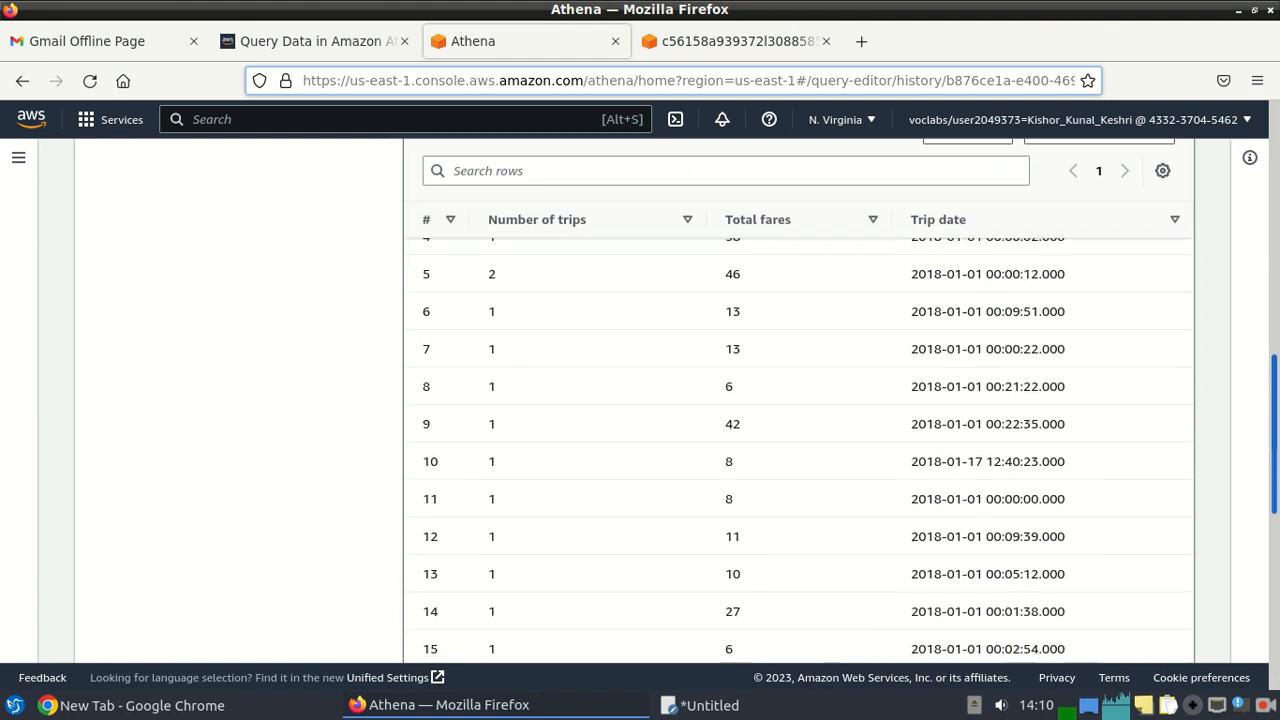
{"action": "scroll", "coordinate": [1277, 470], "scroll_direction": "up", "scroll_amount": 3}
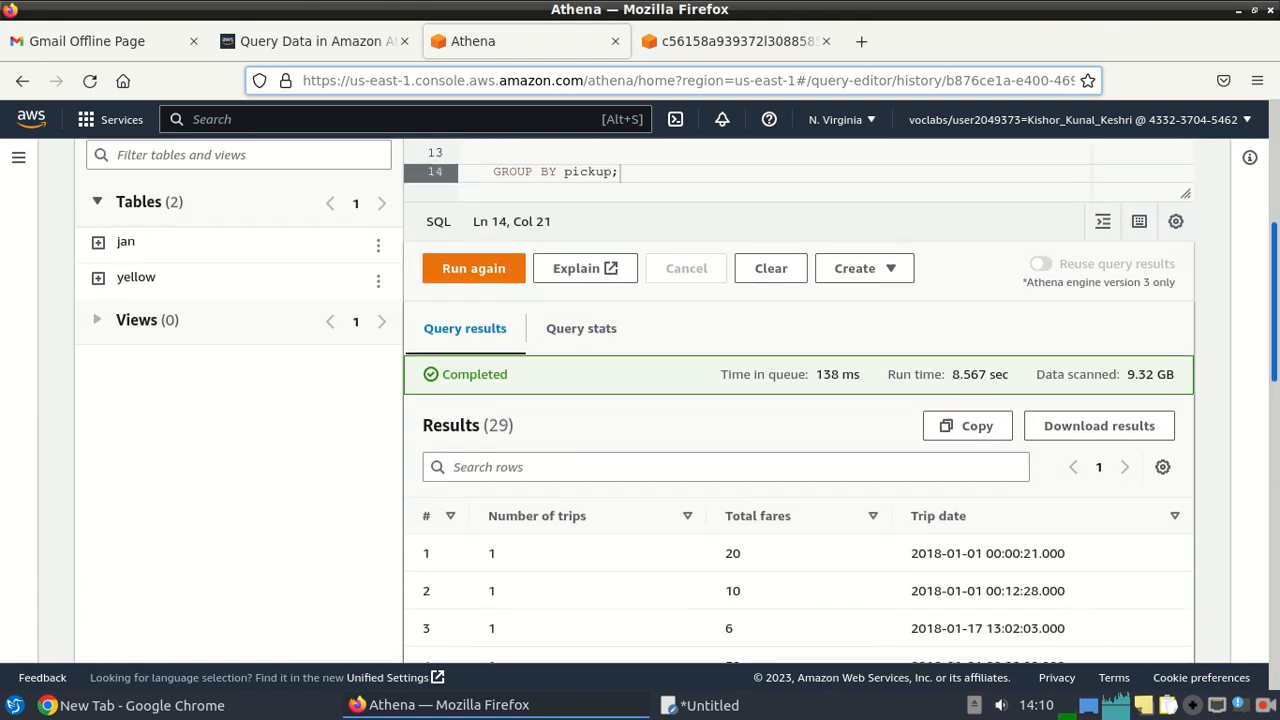
{"action": "scroll", "coordinate": [800, 400], "scroll_direction": "down", "scroll_amount": 10}
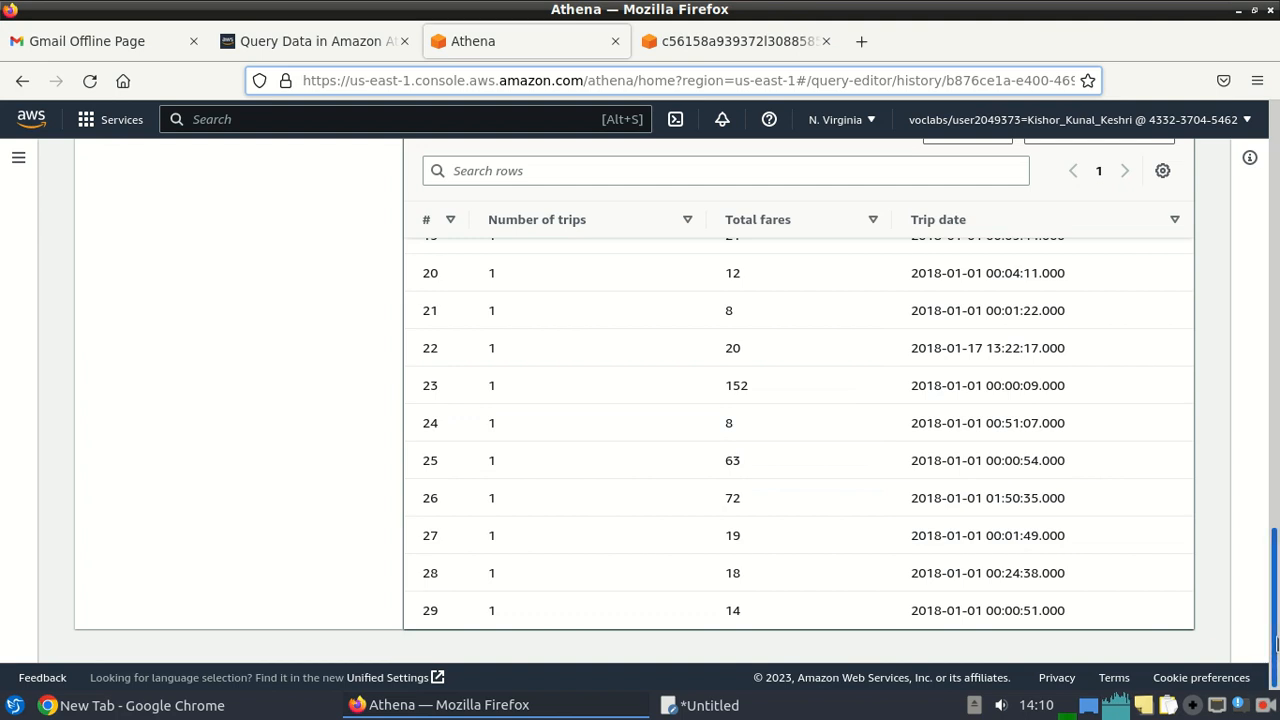
{"action": "scroll", "coordinate": [1274, 450], "scroll_direction": "up", "scroll_amount": 5}
{"action": "scroll", "coordinate": [800, 400], "scroll_direction": "up", "scroll_amount": 4}
{"action": "scroll", "coordinate": [800, 400], "scroll_direction": "up", "scroll_amount": 1}
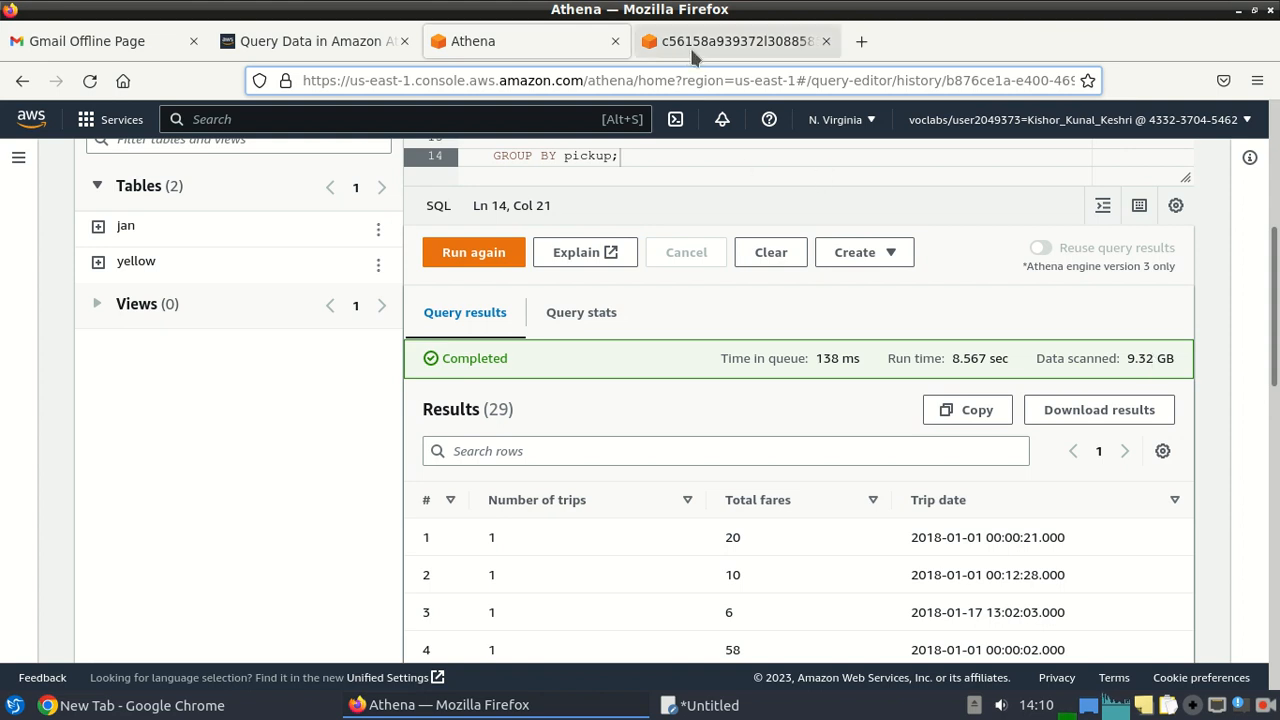
Run the Task 2.3 trip count and fare sum query against jan in a new Query 6 tab.
{"action": "left_click", "coordinate": [286, 56]}
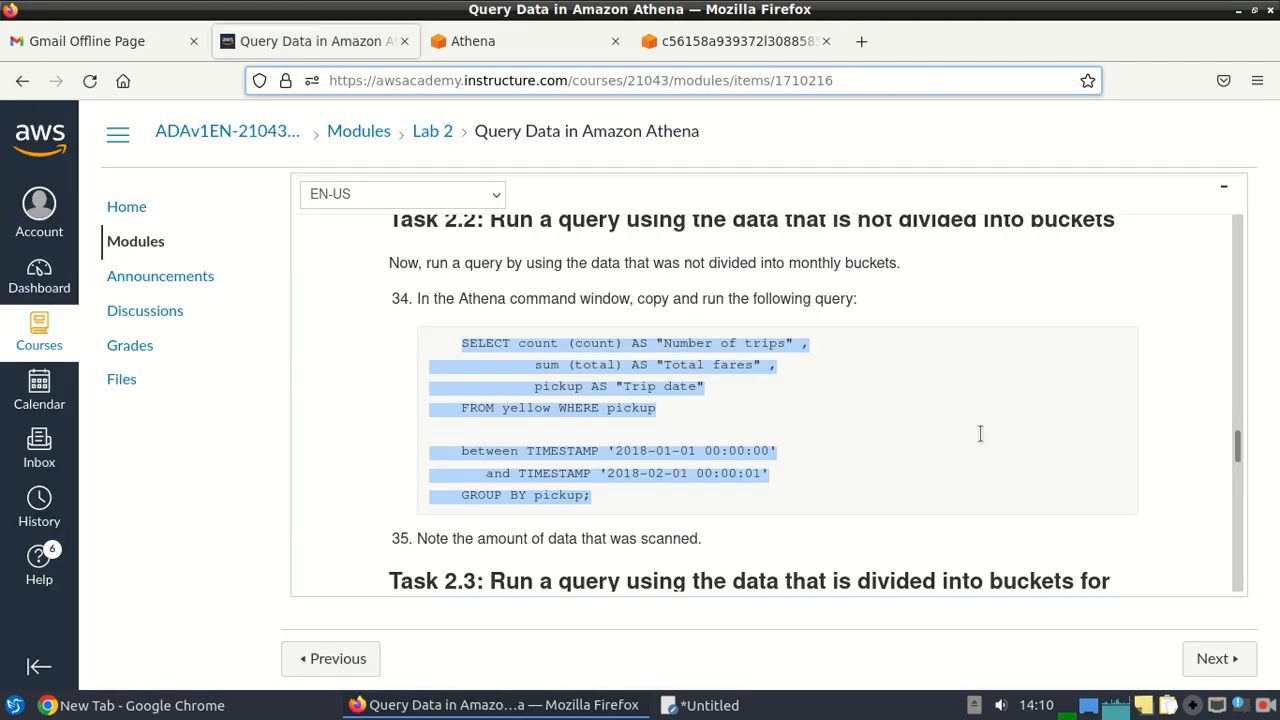
{"action": "left_click_drag", "start_coordinate": [1238, 444], "coordinate": [1240, 495]}
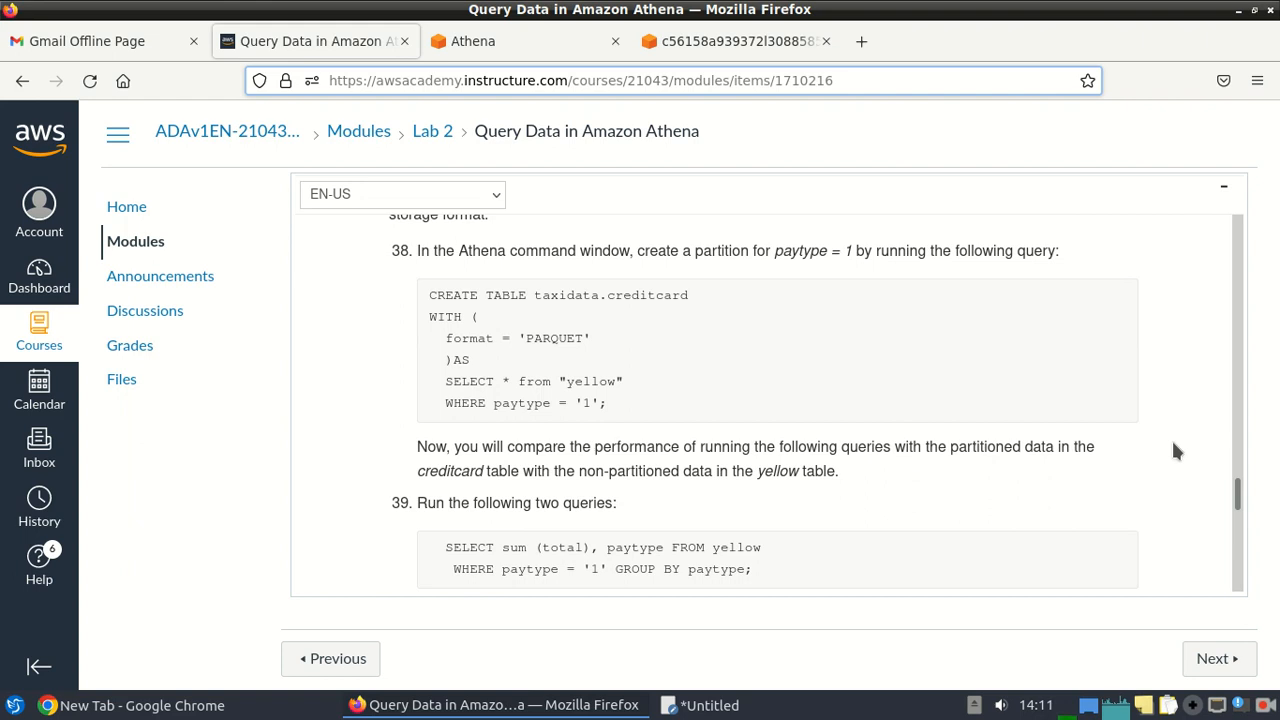
{"action": "left_click_drag", "start_coordinate": [1238, 497], "coordinate": [1240, 463]}
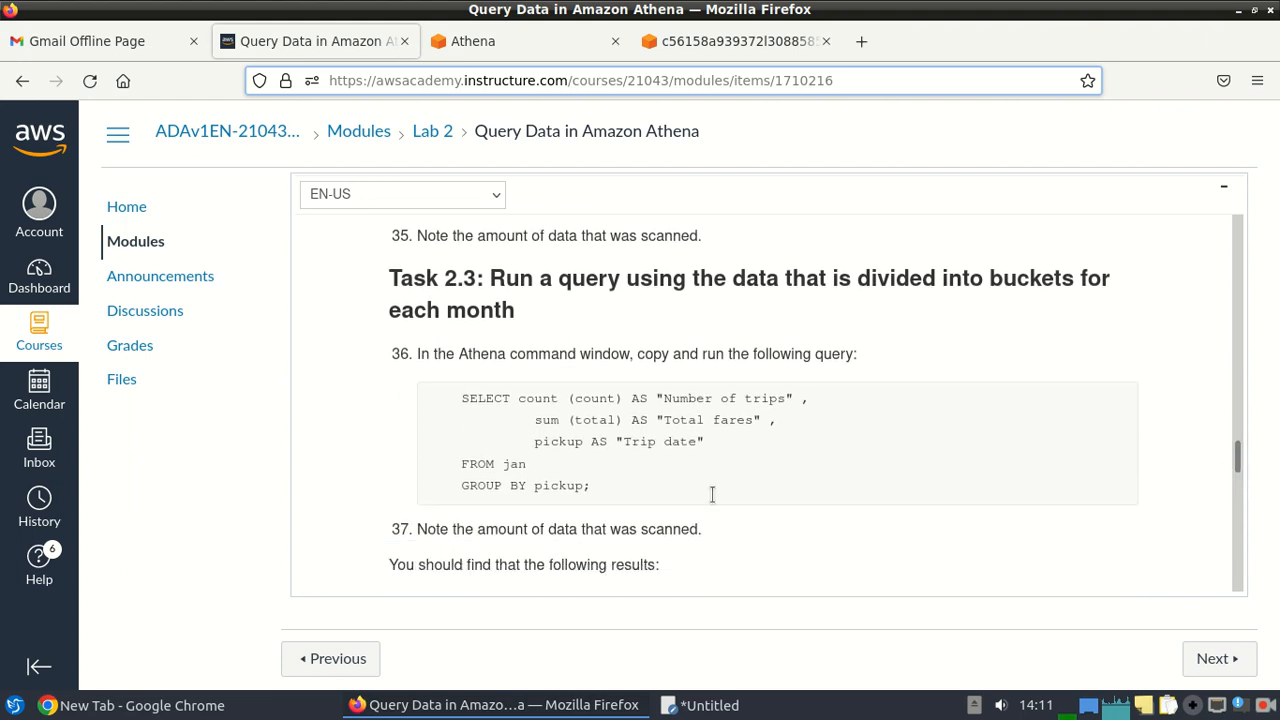
{"action": "left_click_drag", "start_coordinate": [455, 393], "coordinate": [603, 487]}
{"action": "key", "text": "ctrl+c"}
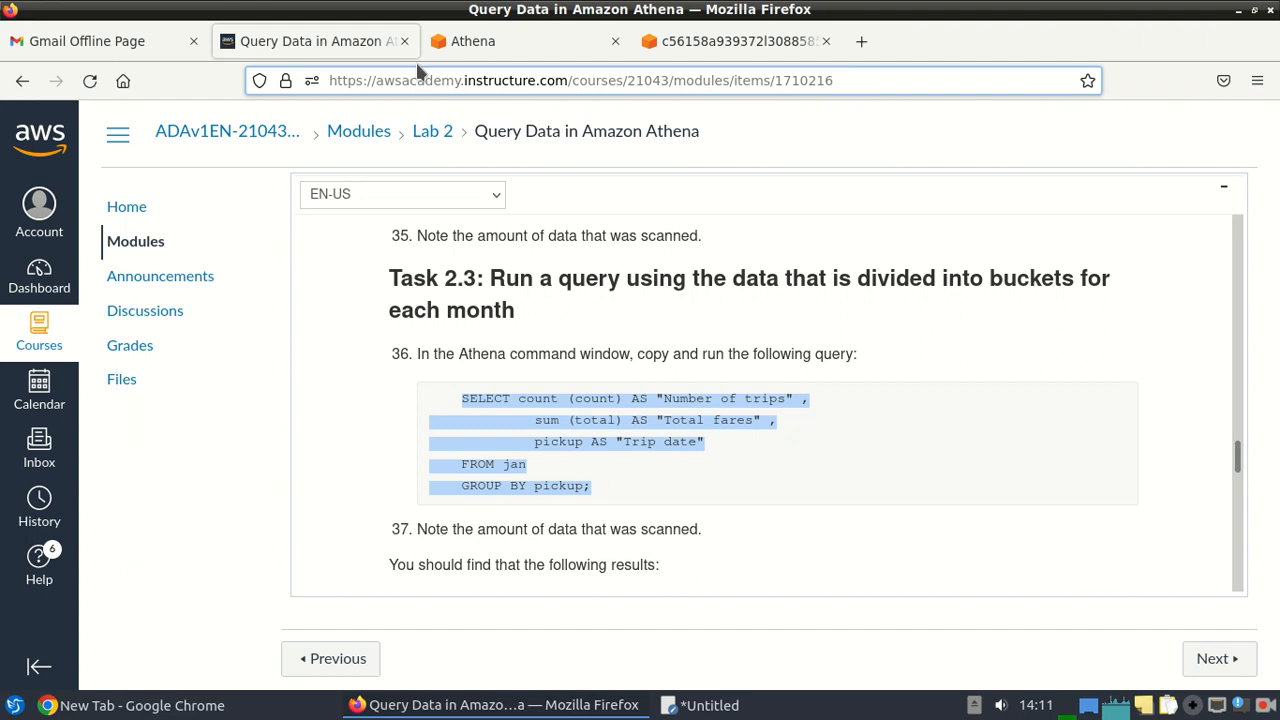
{"action": "left_click", "coordinate": [466, 40]}
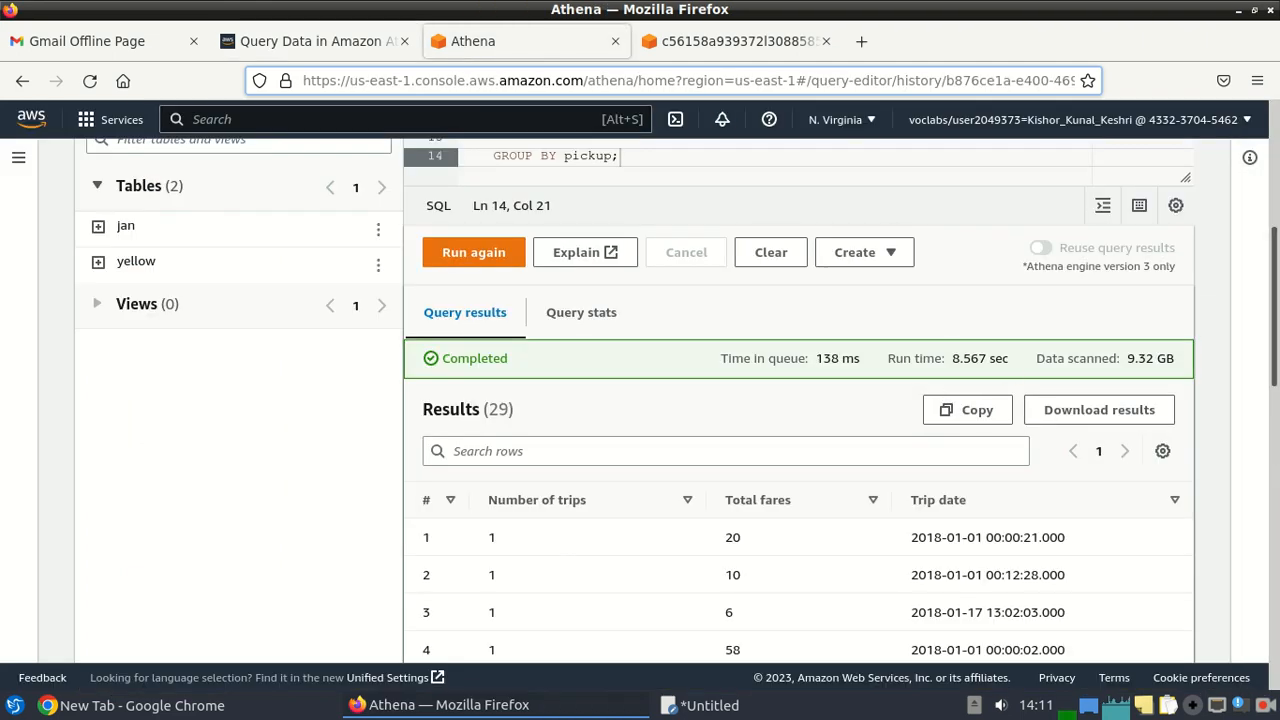
{"action": "scroll", "coordinate": [1219, 185], "scroll_direction": "up", "scroll_amount": 4}
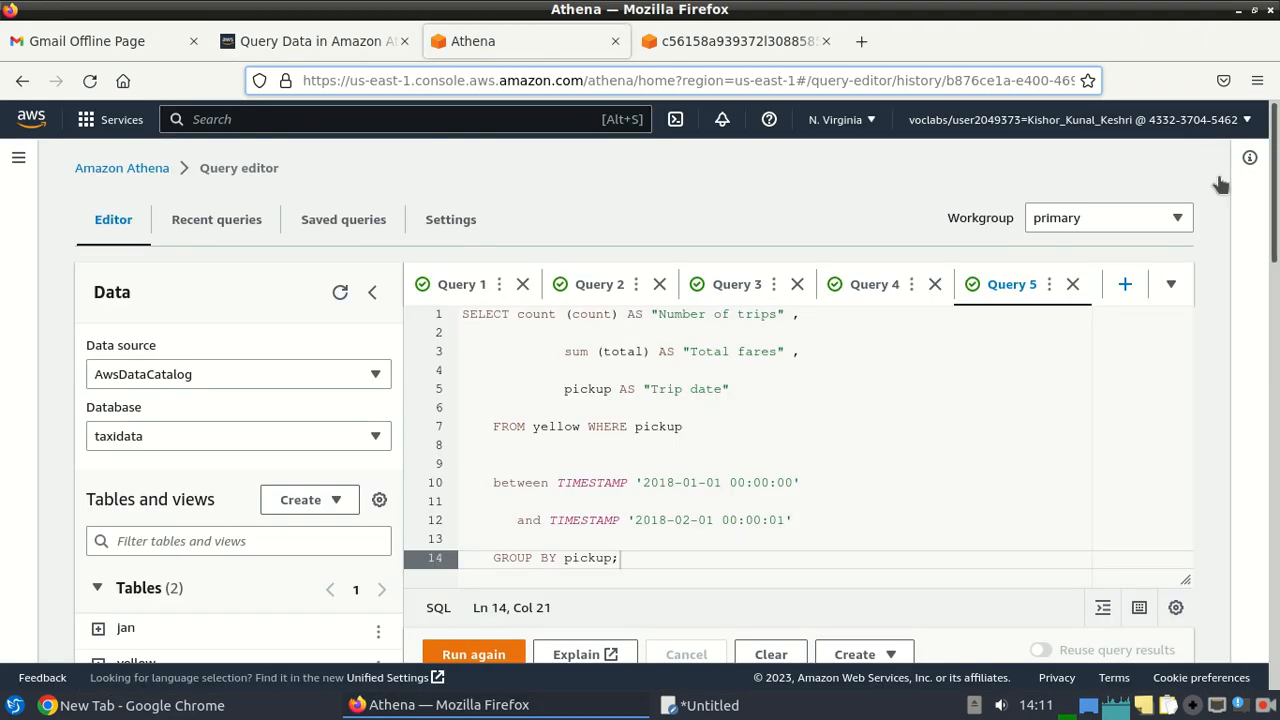
{"action": "left_click", "coordinate": [1126, 285]}
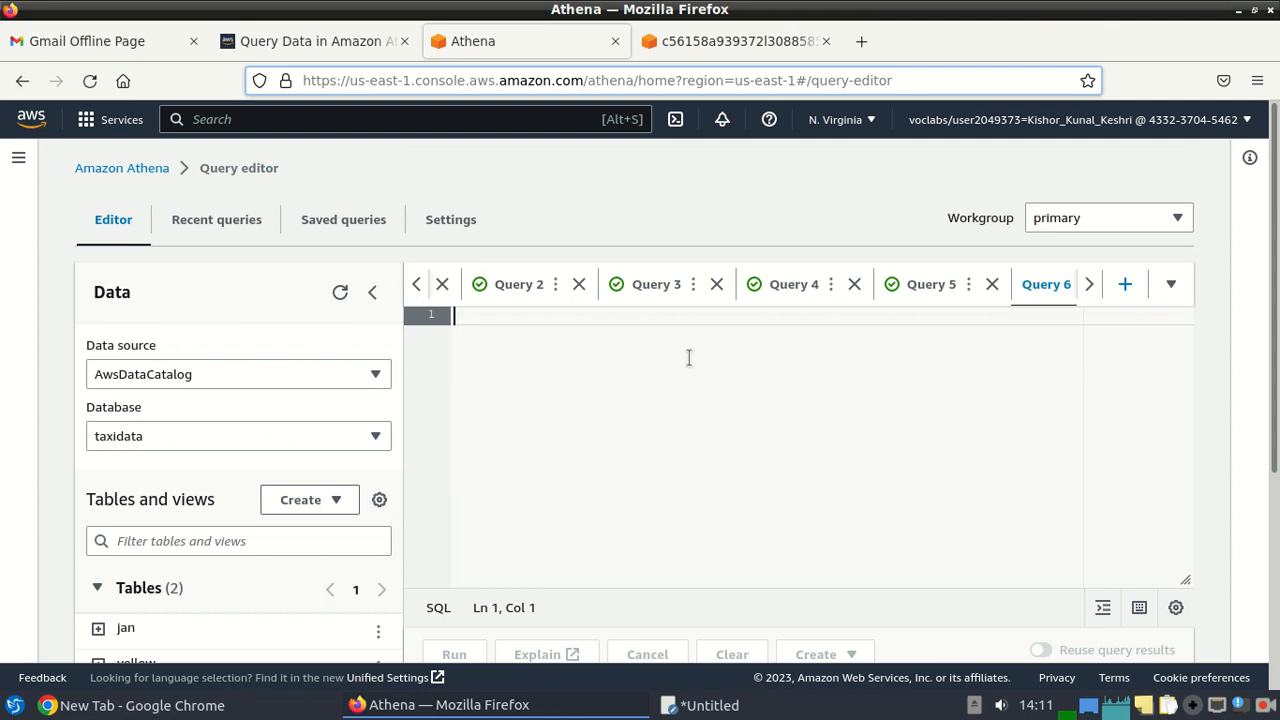
{"action": "key", "text": "ctrl+v"}
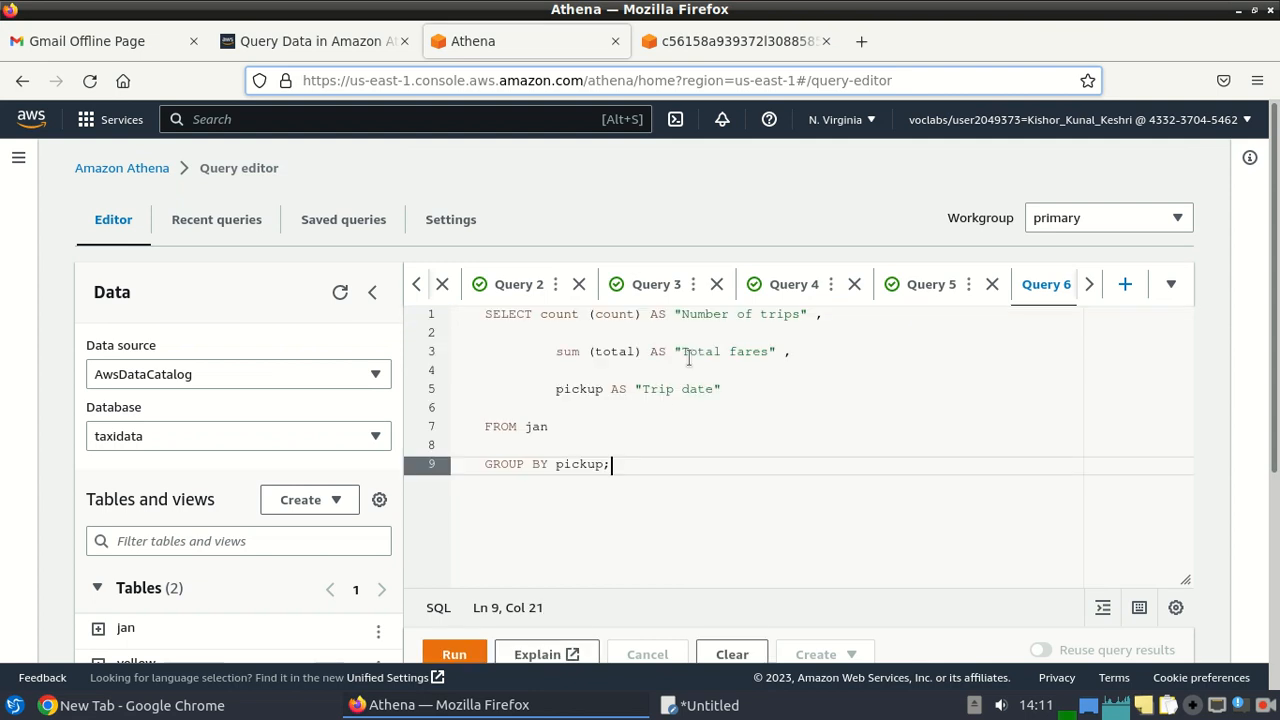
{"action": "left_click", "coordinate": [455, 658]}
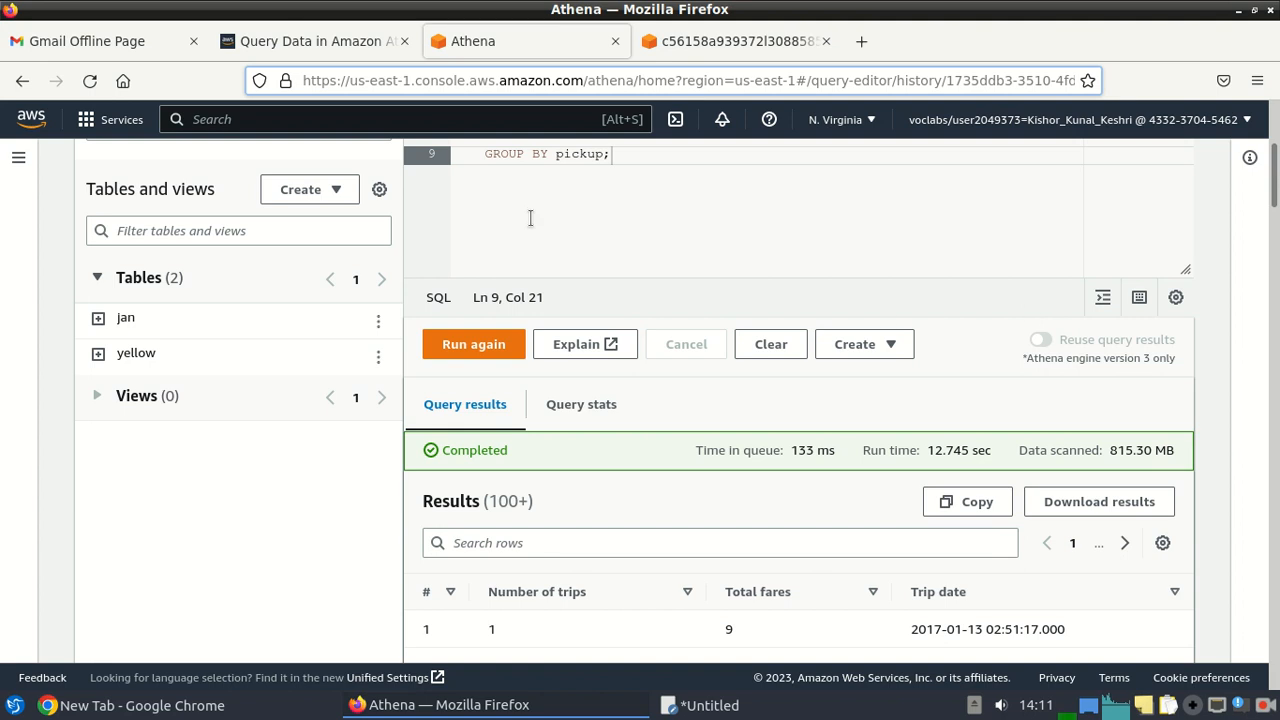
Run the lab's CREATE TABLE taxidata.creditcard query, writing Parquet from yellow rows with paytype '1'.
{"action": "left_click", "coordinate": [307, 42]}
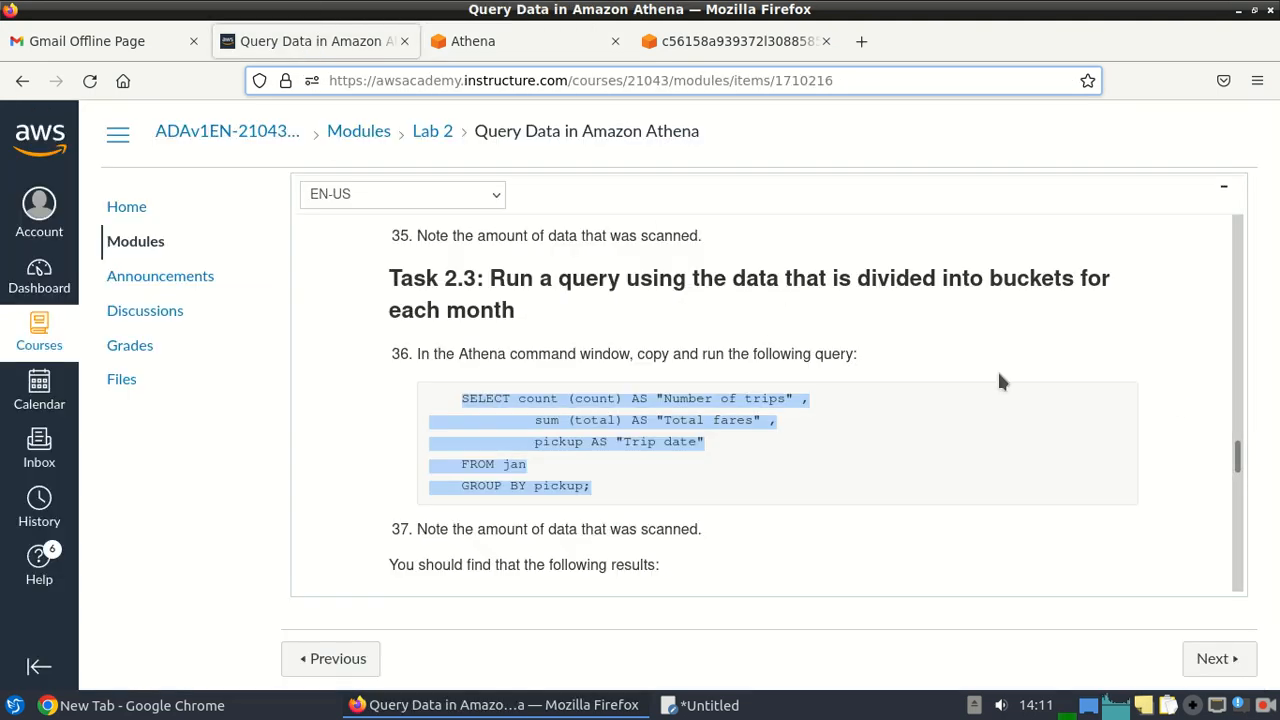
{"action": "left_click_drag", "start_coordinate": [1240, 455], "coordinate": [1240, 495]}
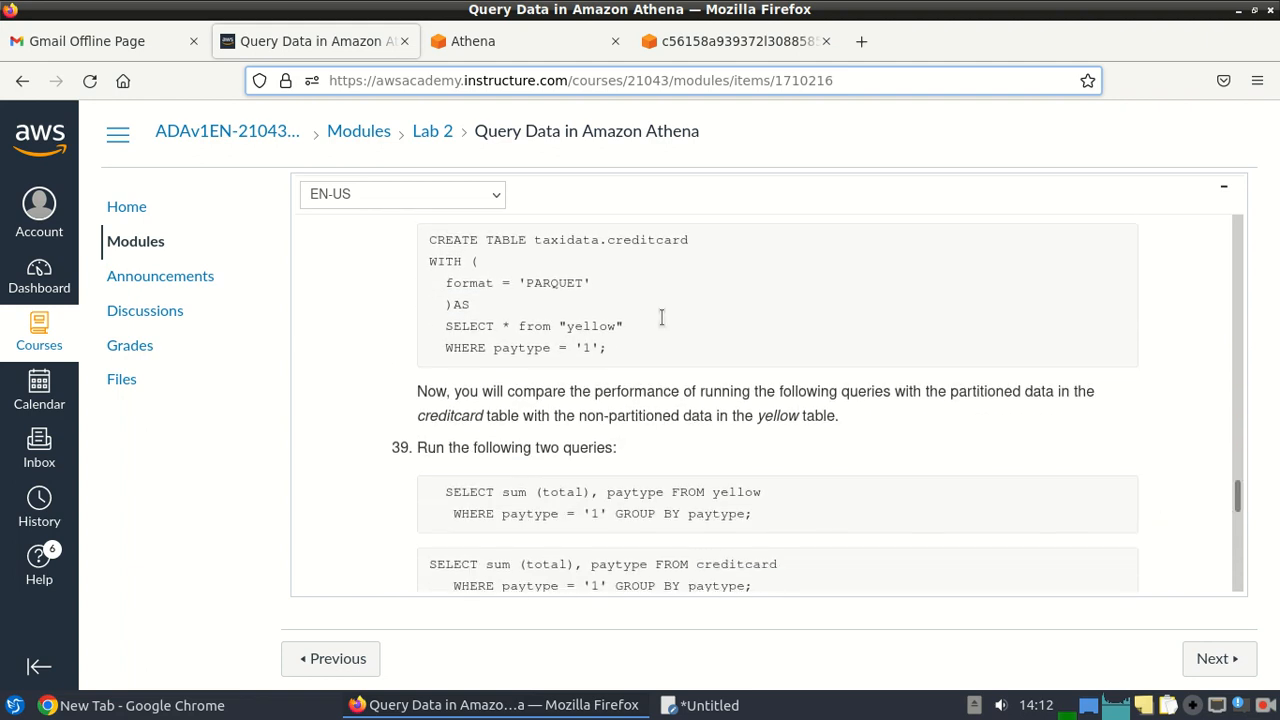
{"action": "left_click_drag", "start_coordinate": [426, 240], "coordinate": [625, 348]}
{"action": "key", "text": "ctrl+c"}
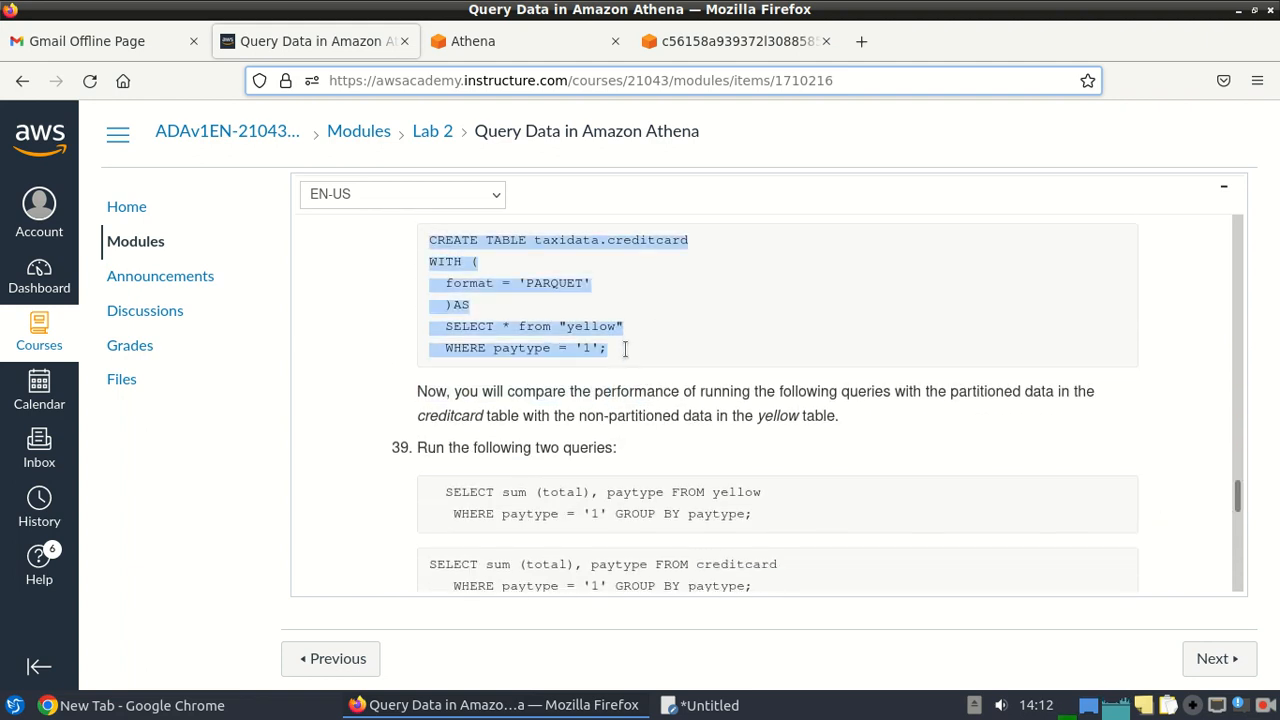
{"action": "left_click", "coordinate": [476, 40]}
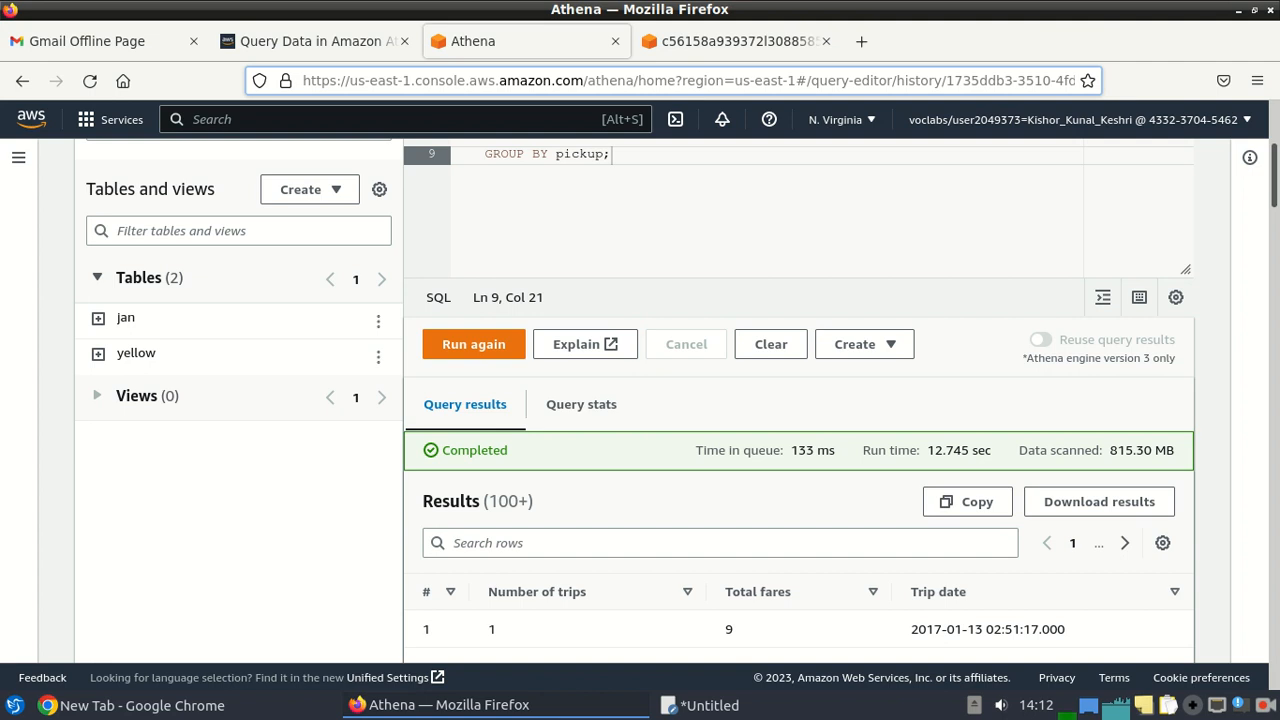
{"action": "scroll", "coordinate": [1187, 232], "scroll_direction": "up", "scroll_amount": 3}
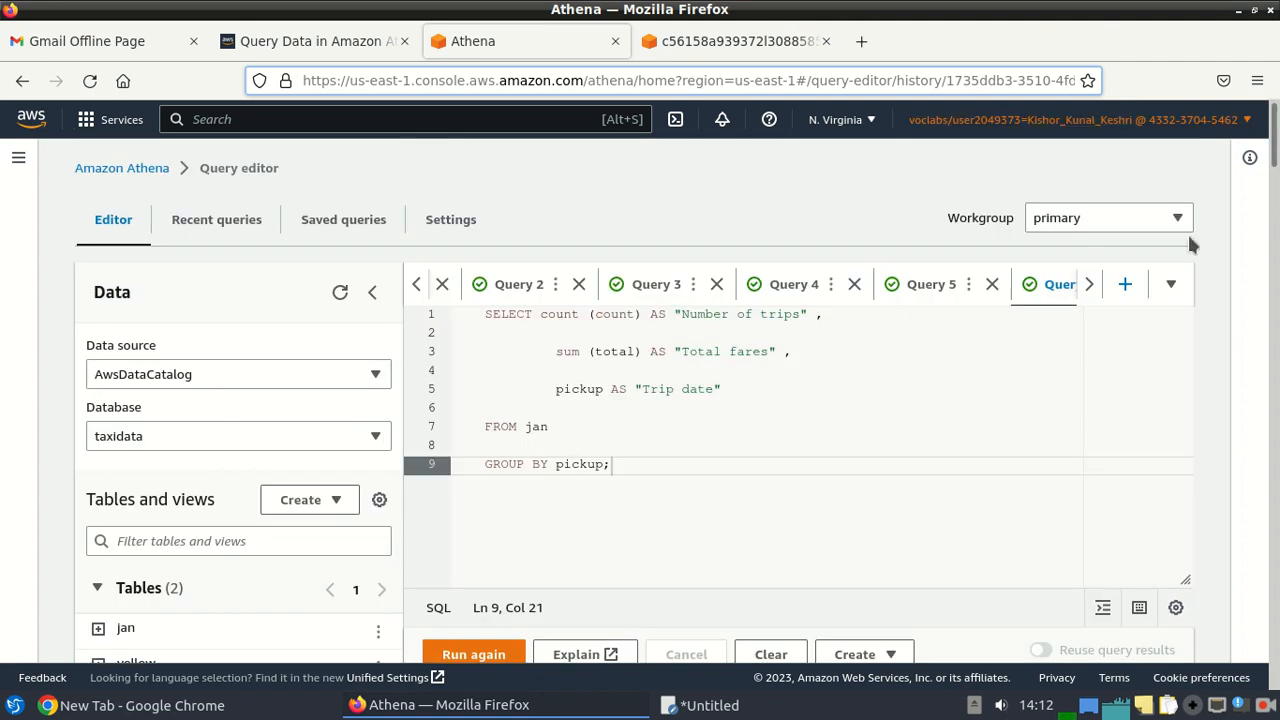
{"action": "left_click", "coordinate": [1125, 285]}
{"action": "key", "text": "ctrl+v"}
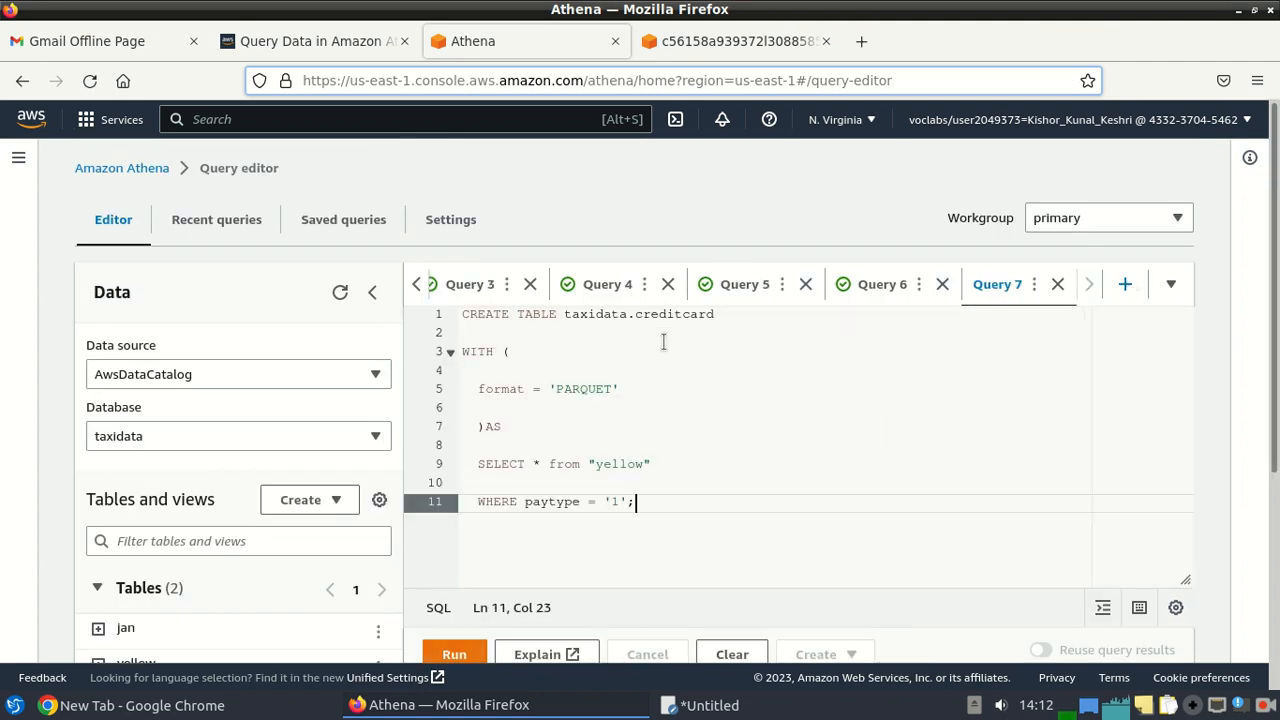
{"action": "left_click", "coordinate": [451, 651]}
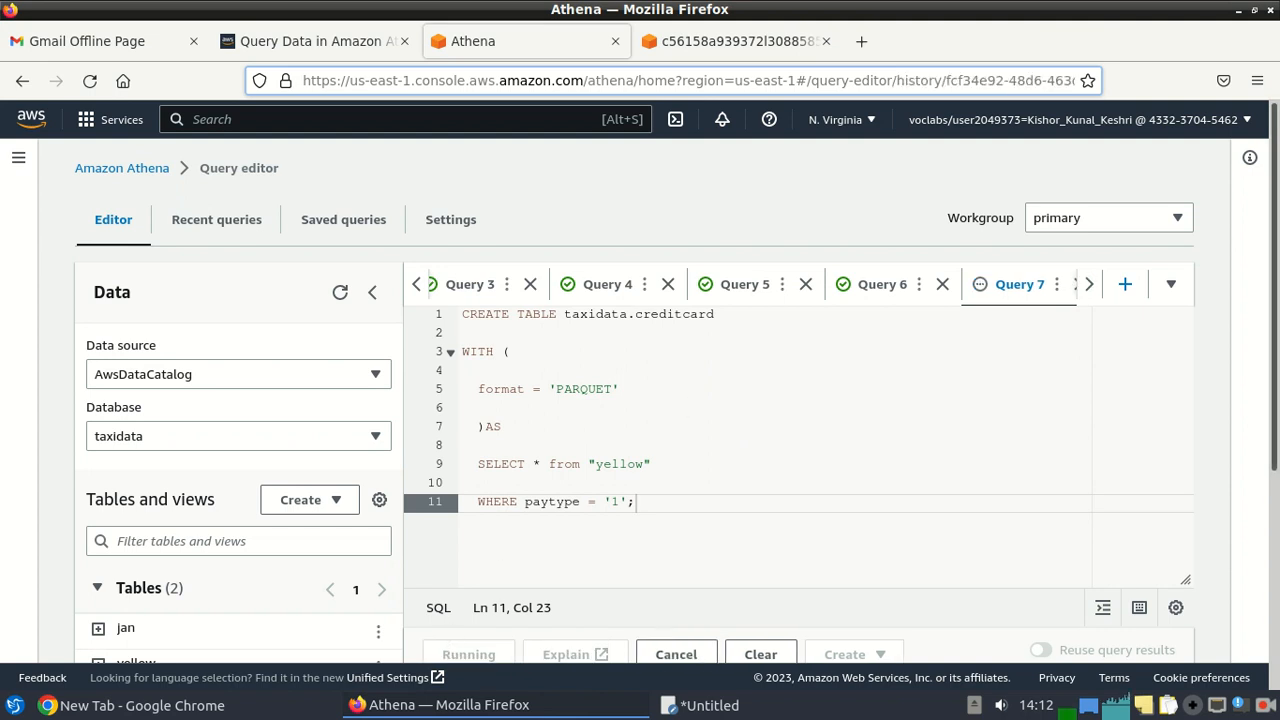
{"action": "left_click_drag", "start_coordinate": [1277, 228], "coordinate": [1277, 450]}
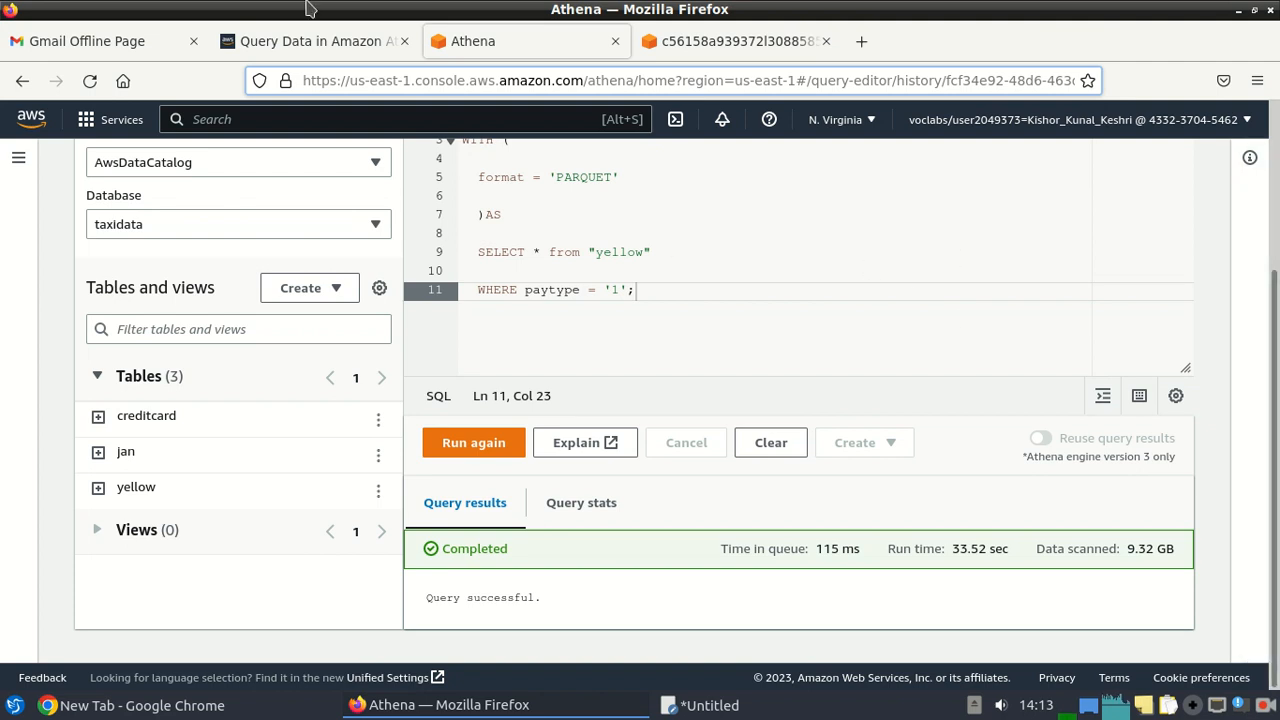
{"action": "left_click", "coordinate": [285, 40]}
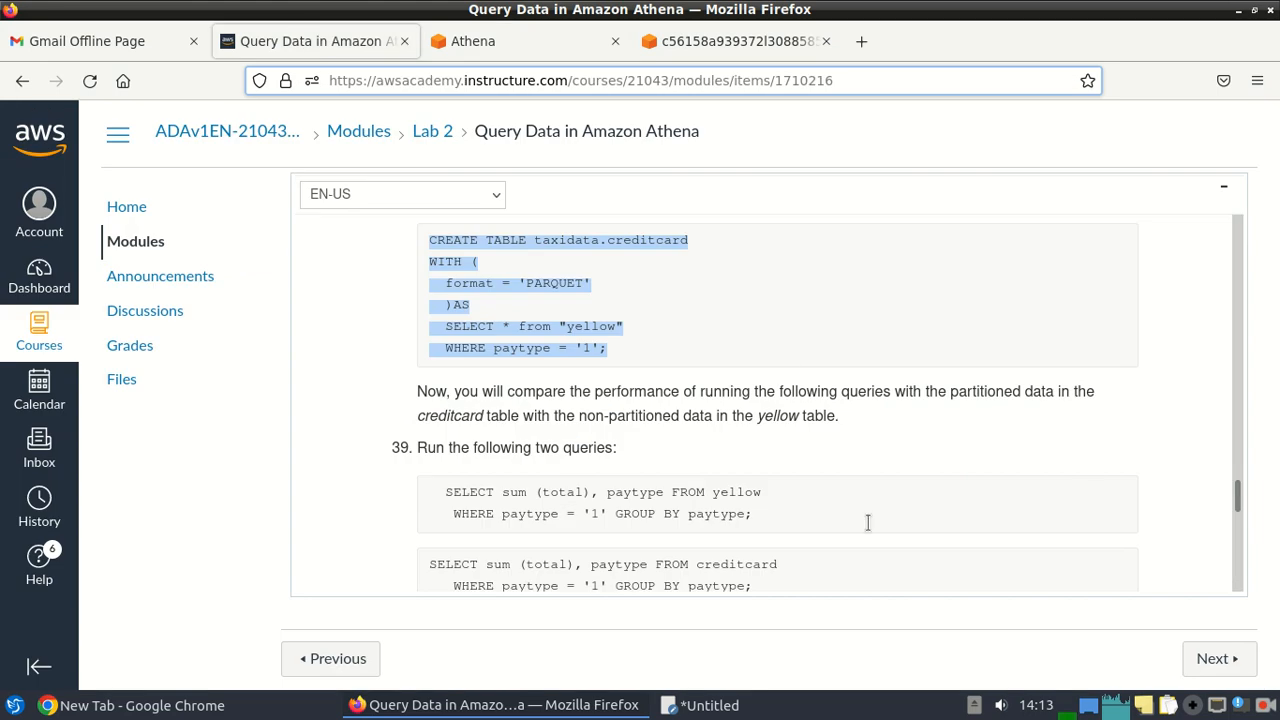
Run the lab's sum(total) query for paytype '1' on the yellow table in a new Query 8.
{"action": "scroll", "coordinate": [1238, 492], "scroll_direction": "down", "scroll_amount": 2}
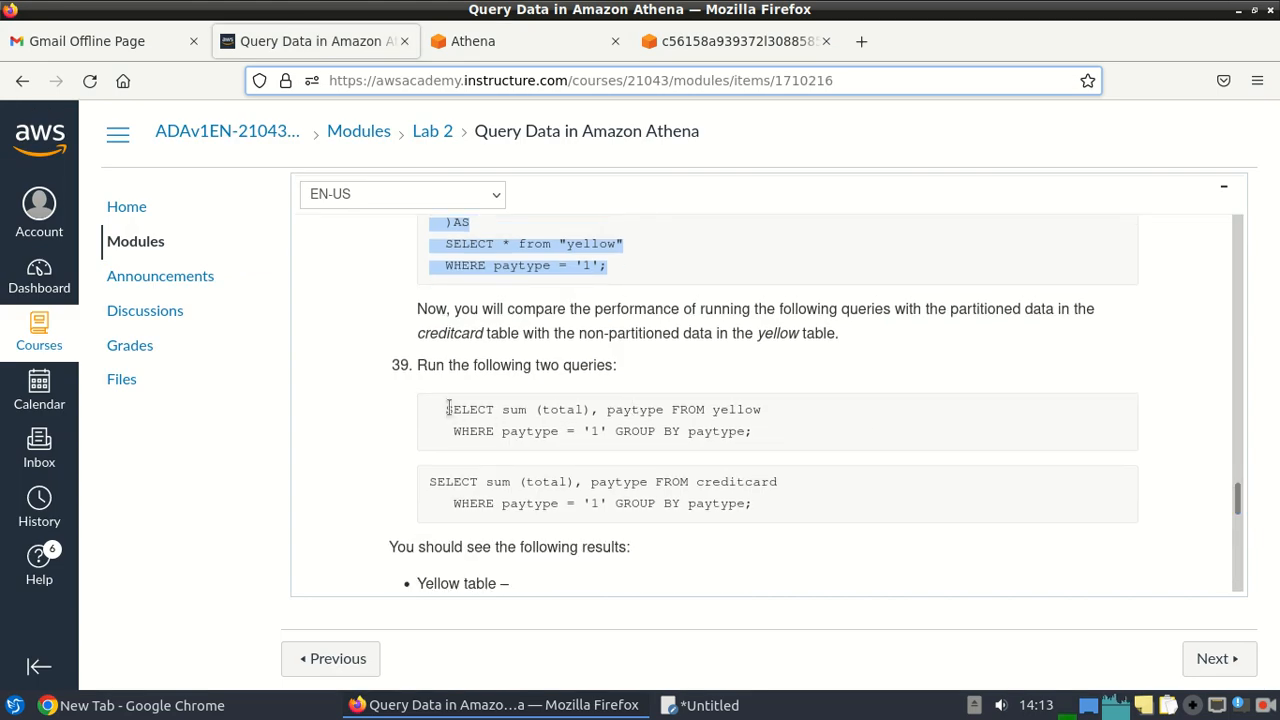
{"action": "left_click_drag", "start_coordinate": [445, 410], "coordinate": [763, 432]}
{"action": "key", "text": "ctrl+c"}
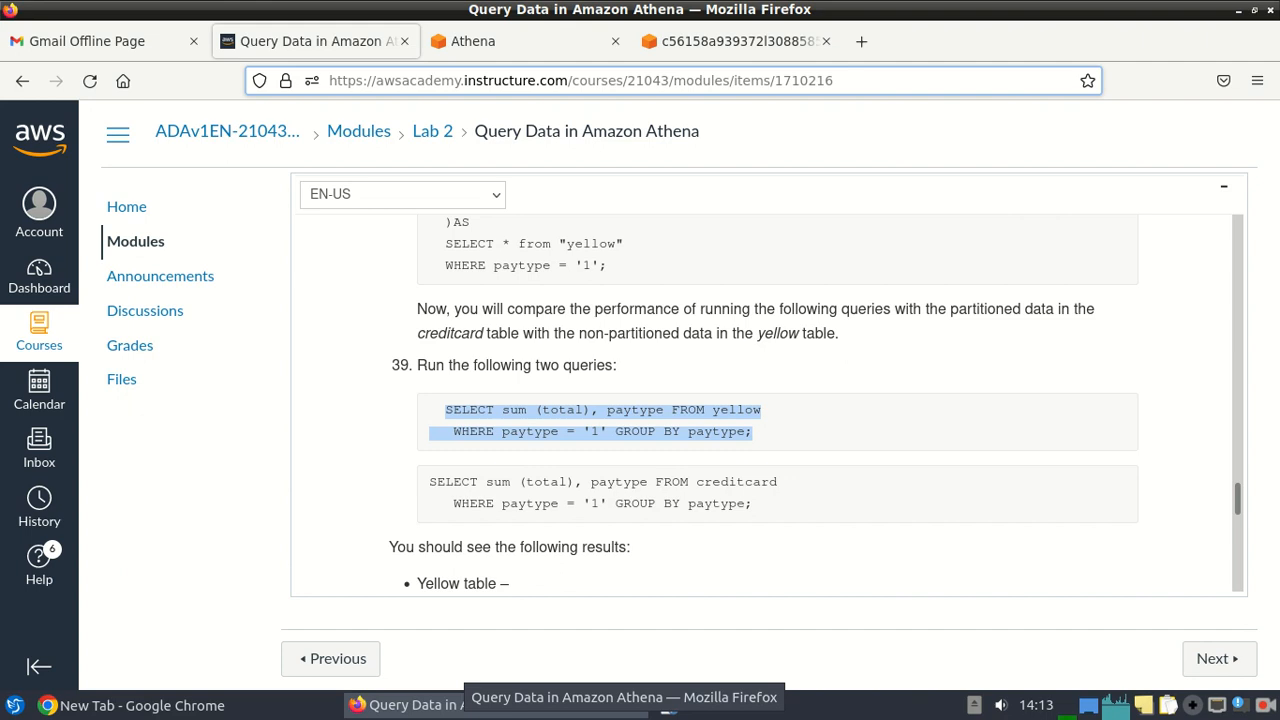
{"action": "left_click", "coordinate": [511, 46]}
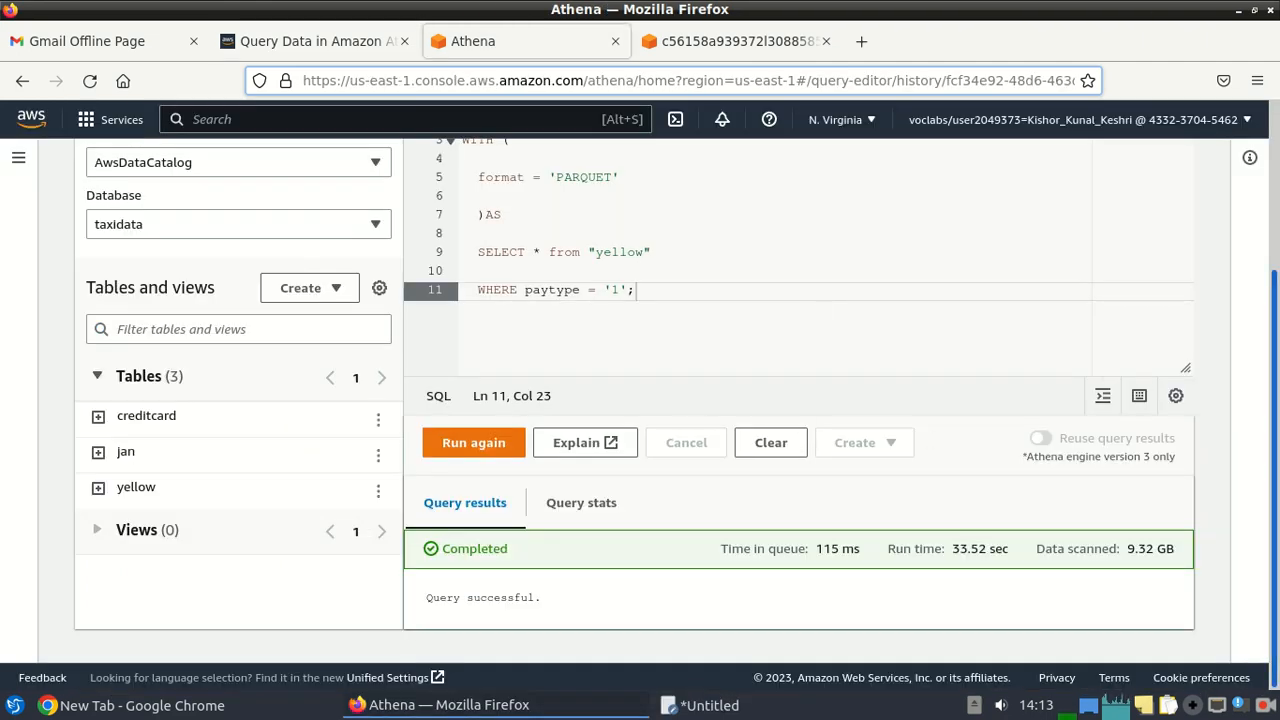
{"action": "scroll", "coordinate": [1254, 390], "scroll_direction": "up", "scroll_amount": 3}
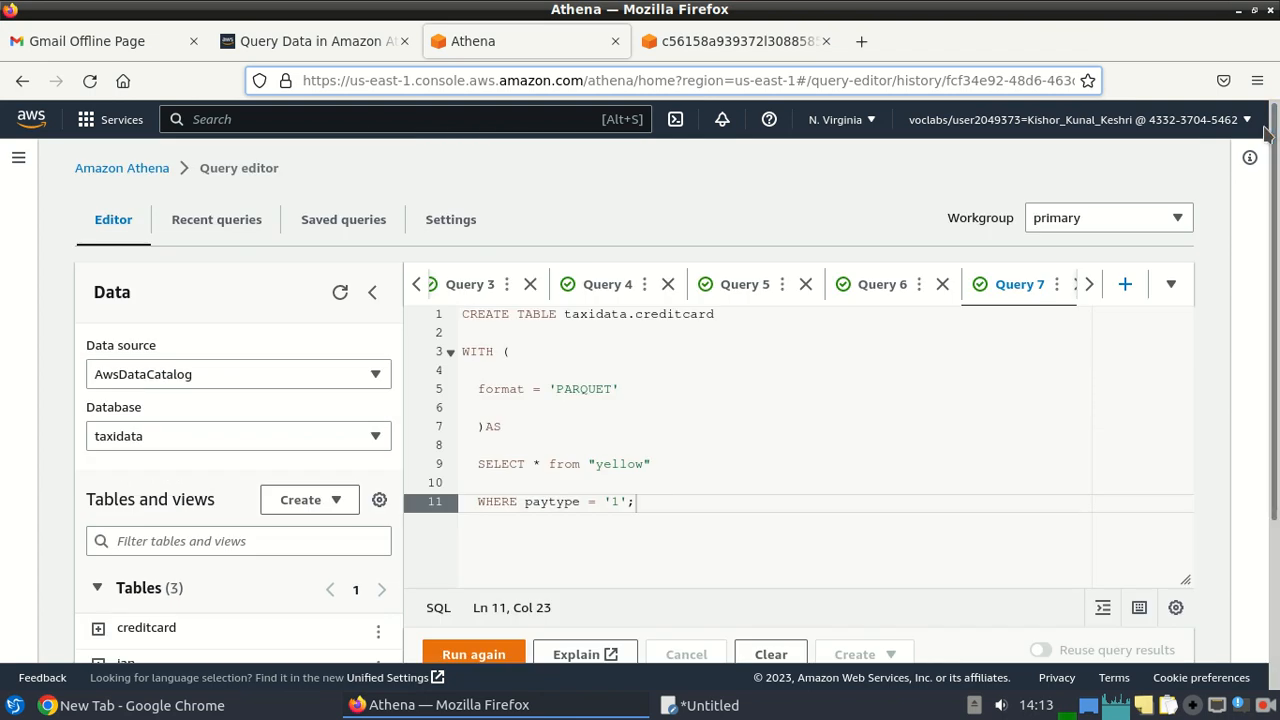
{"action": "left_click", "coordinate": [1125, 286]}
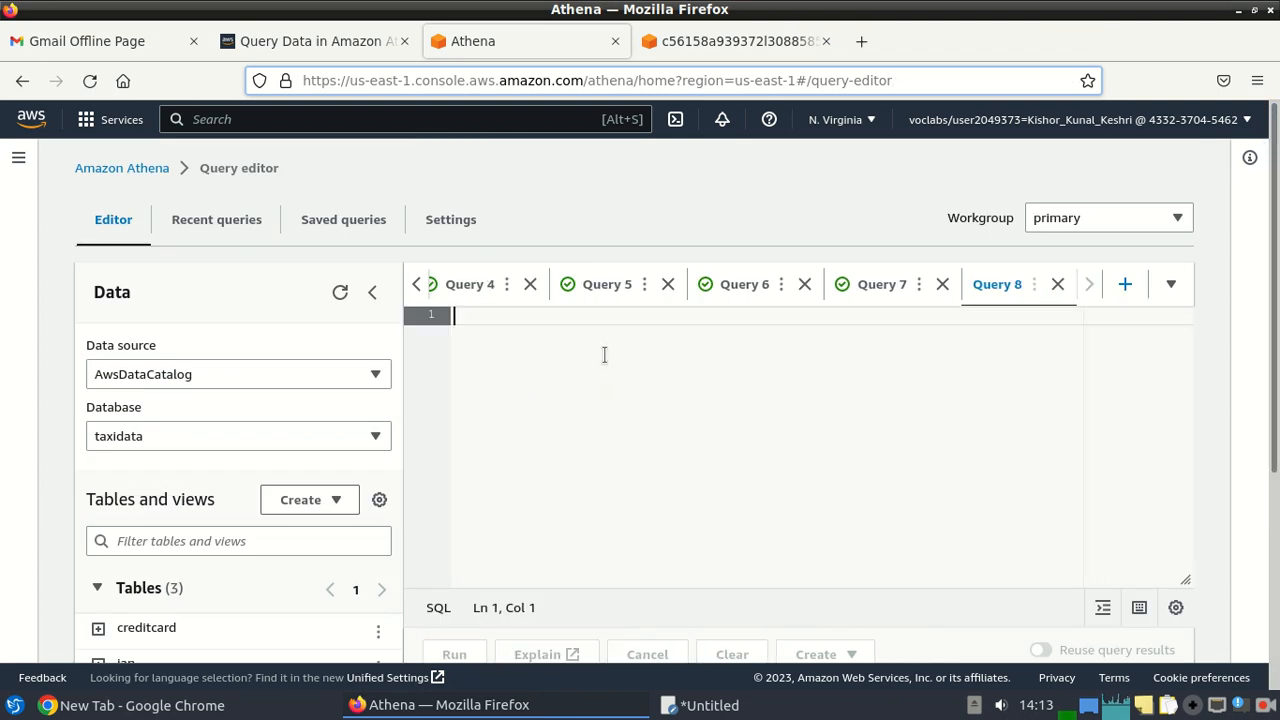
{"action": "key", "text": "ctrl+v"}
{"action": "left_click", "coordinate": [452, 656]}
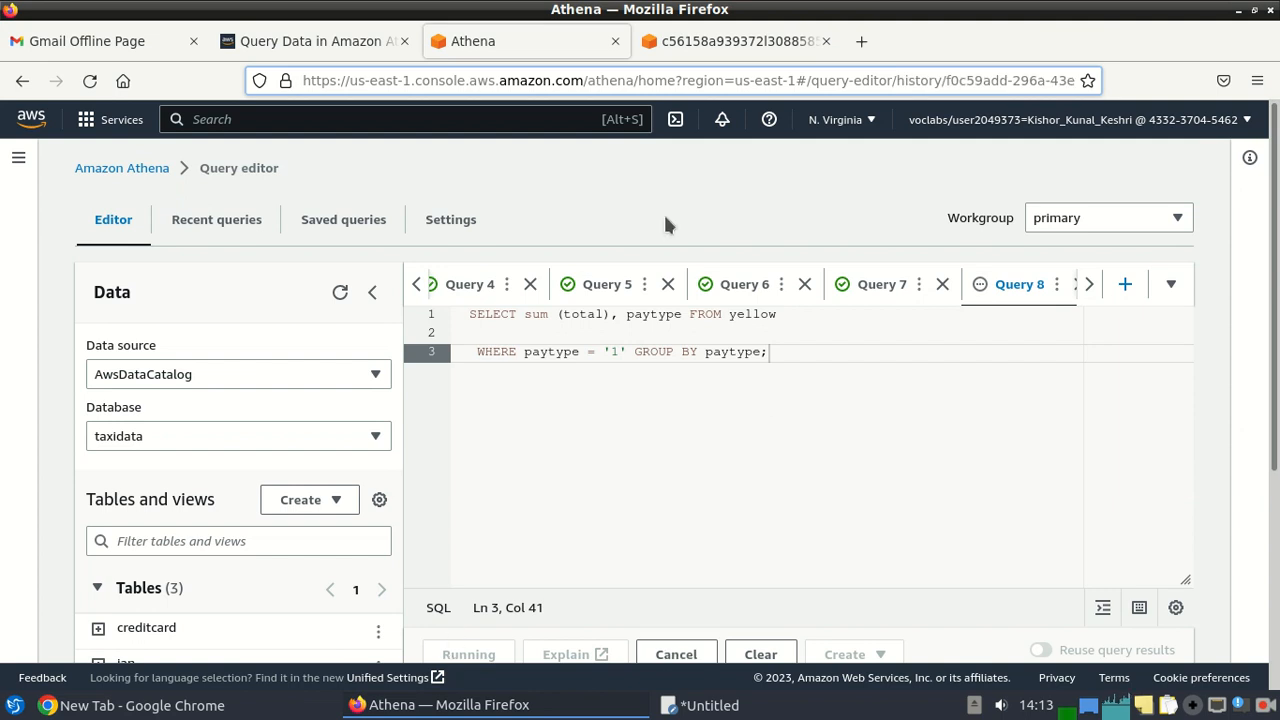
Copy the creditcard total-fares query and check Query 8's one-row result after scanning 9.32 GB.
{"action": "left_click", "coordinate": [290, 42]}
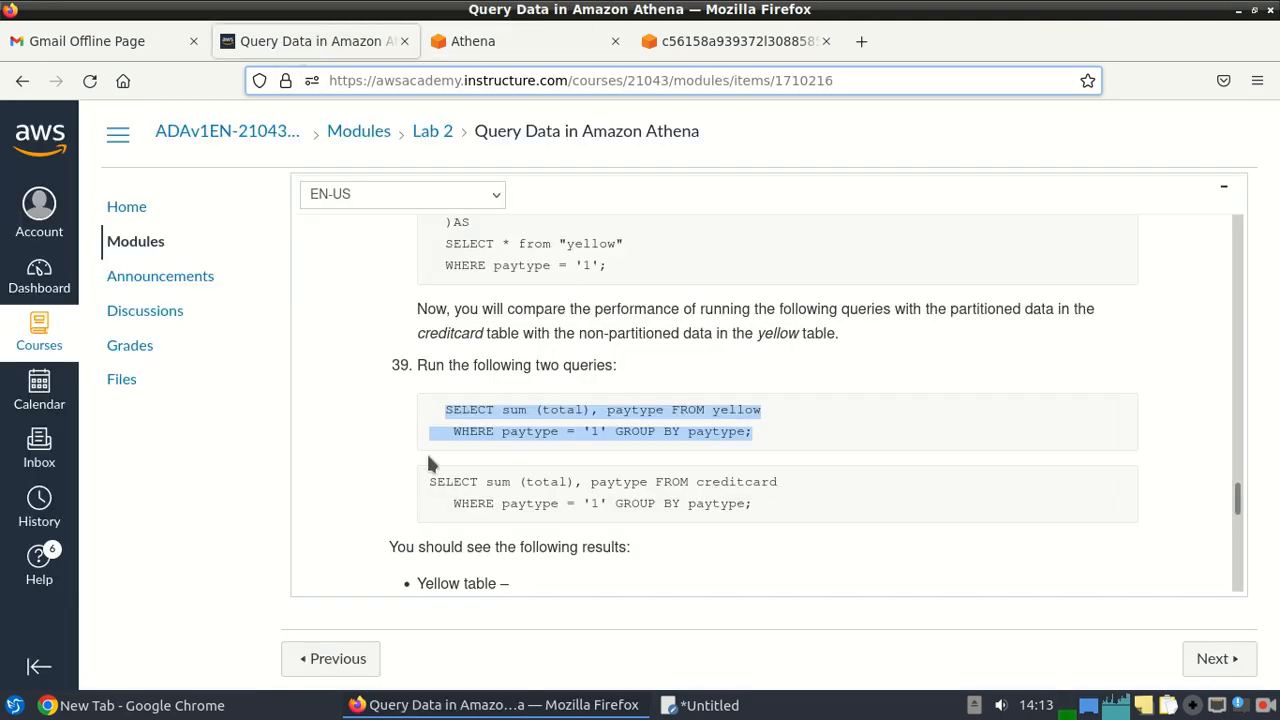
{"action": "left_click_drag", "start_coordinate": [426, 478], "coordinate": [768, 502]}
{"action": "key", "text": "ctrl+c"}
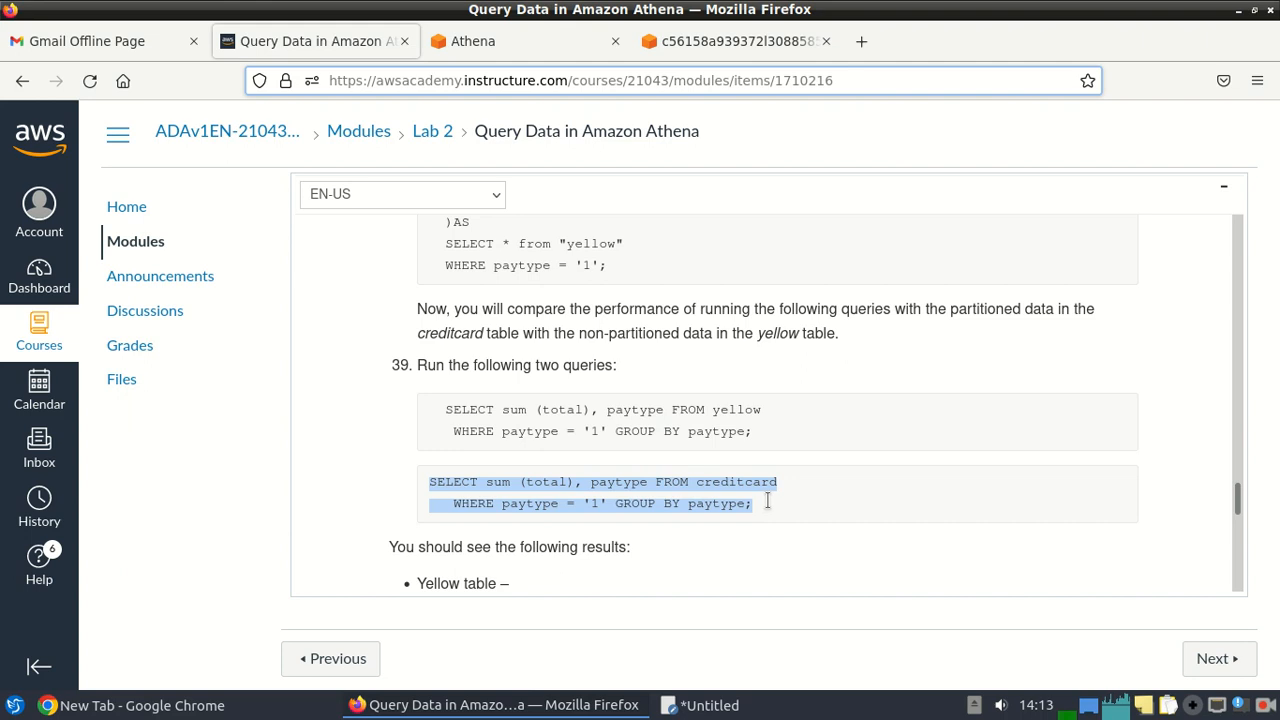
{"action": "left_click", "coordinate": [471, 41]}
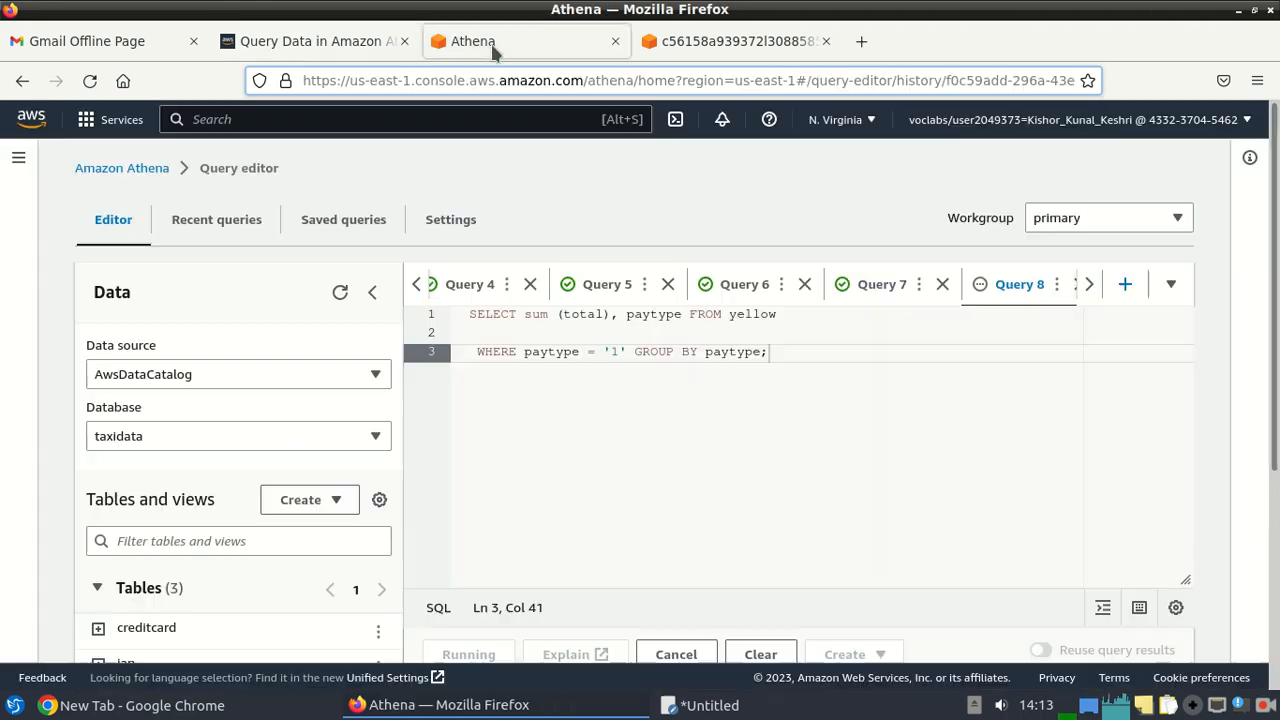
{"action": "scroll", "coordinate": [1027, 310], "scroll_direction": "down", "scroll_amount": 3}
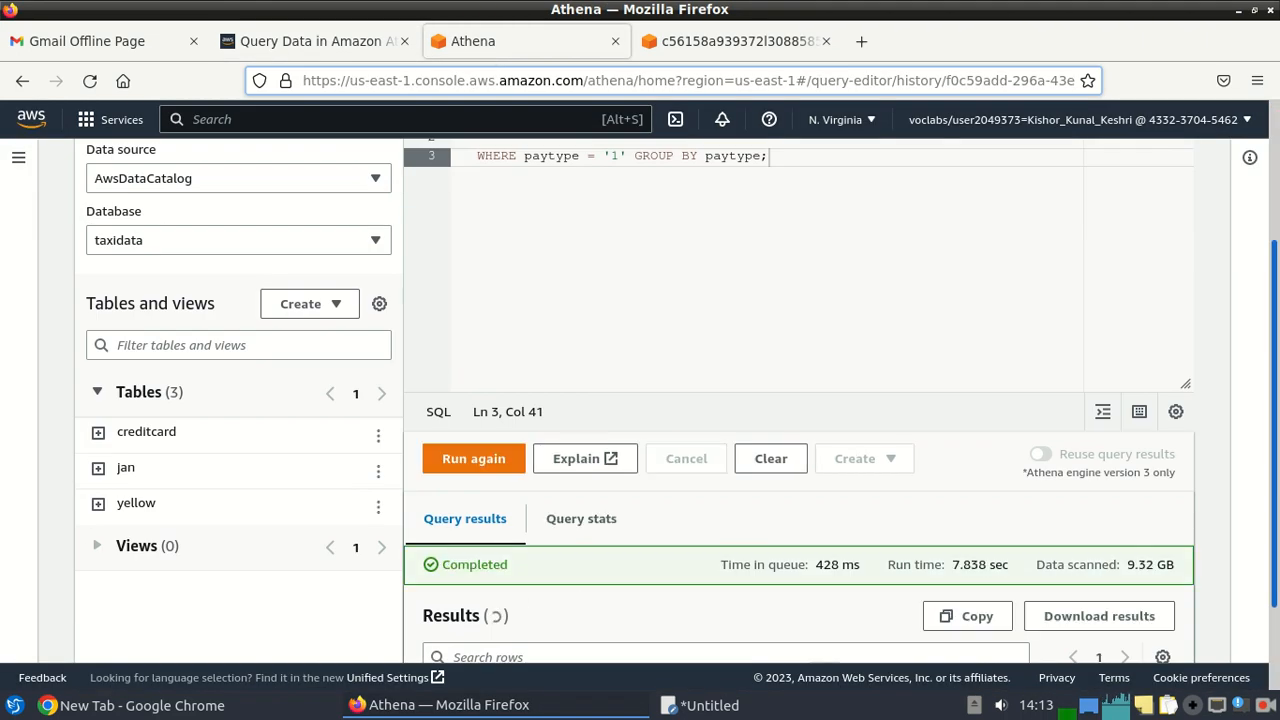
{"action": "scroll", "coordinate": [671, 412], "scroll_direction": "down", "scroll_amount": 3}
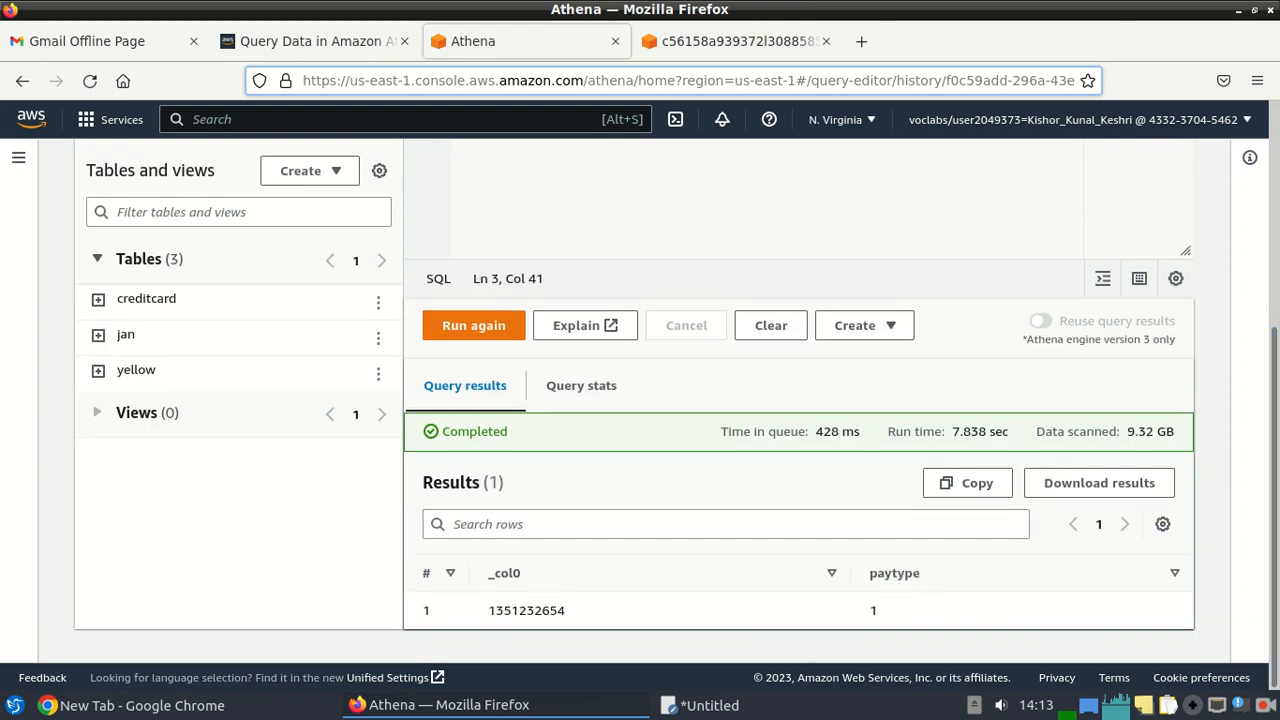
{"action": "scroll", "coordinate": [676, 435], "scroll_direction": "up", "scroll_amount": 1}
{"action": "scroll", "coordinate": [800, 430], "scroll_direction": "up", "scroll_amount": 4}
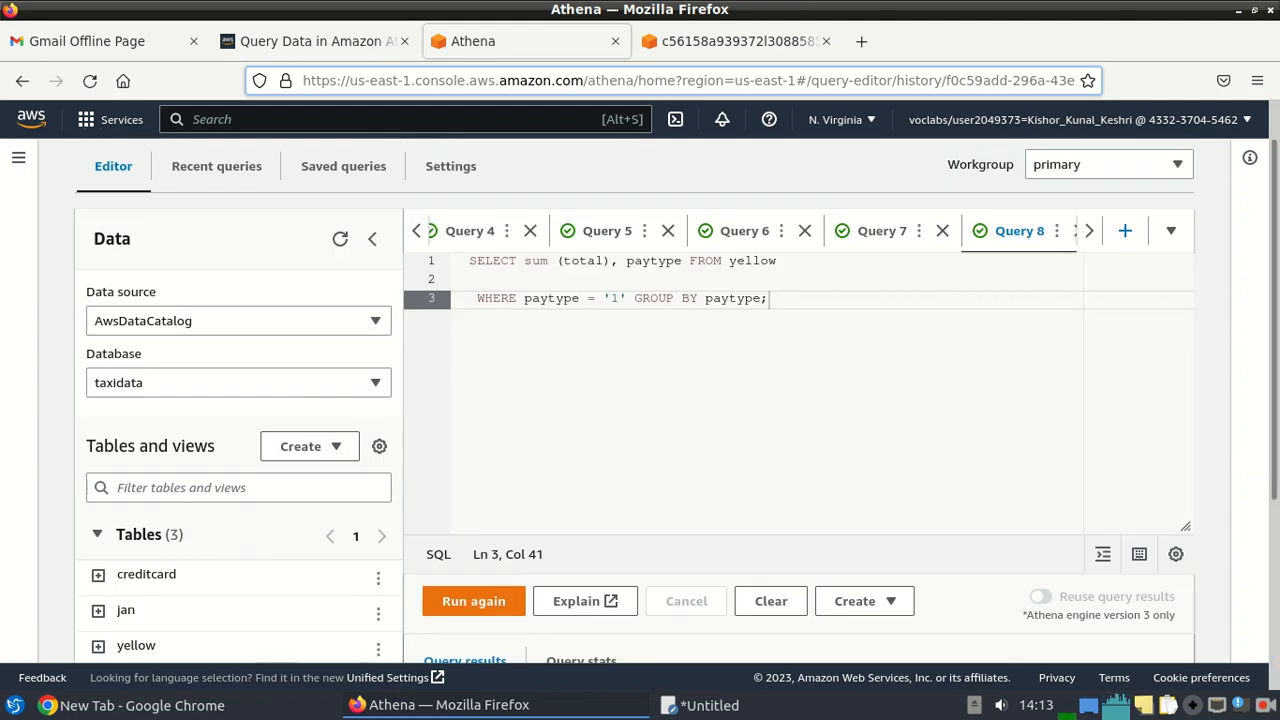
Run the paytype '1' sum(total) query on creditcard in a new tab and view its 73.22 MB result.
{"action": "left_click", "coordinate": [1126, 231]}
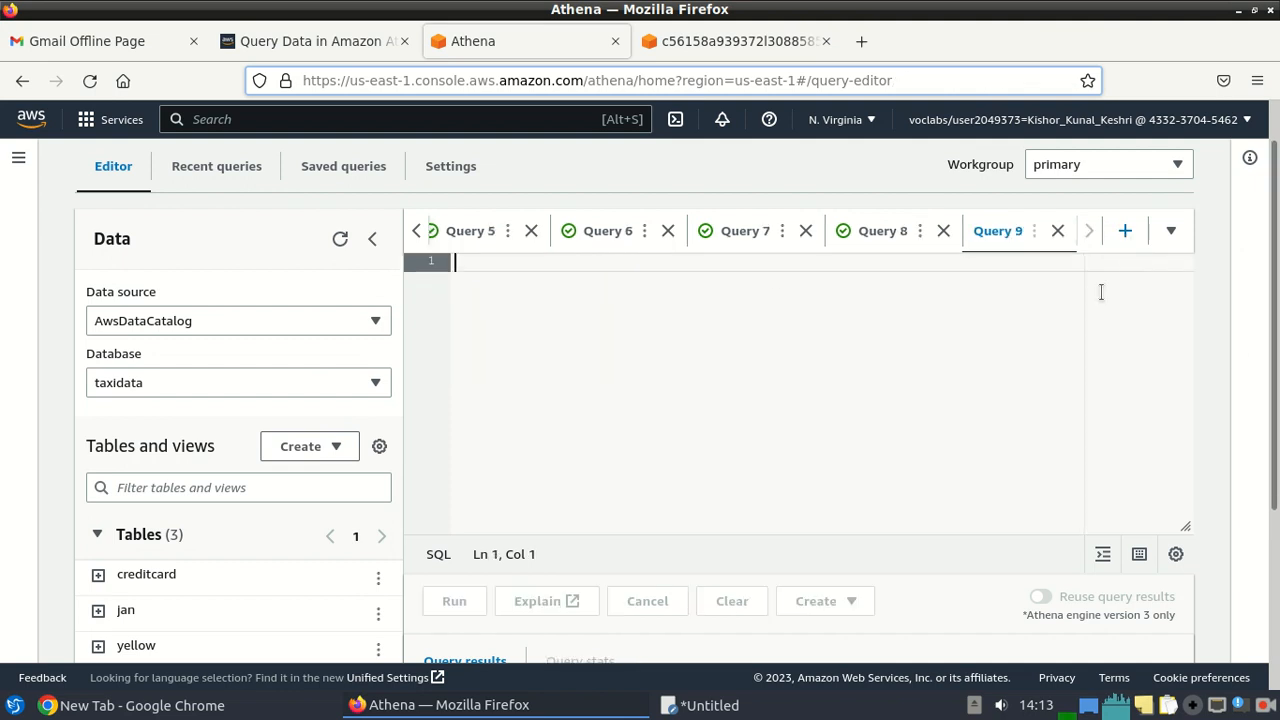
{"action": "key", "text": "ctrl+v"}
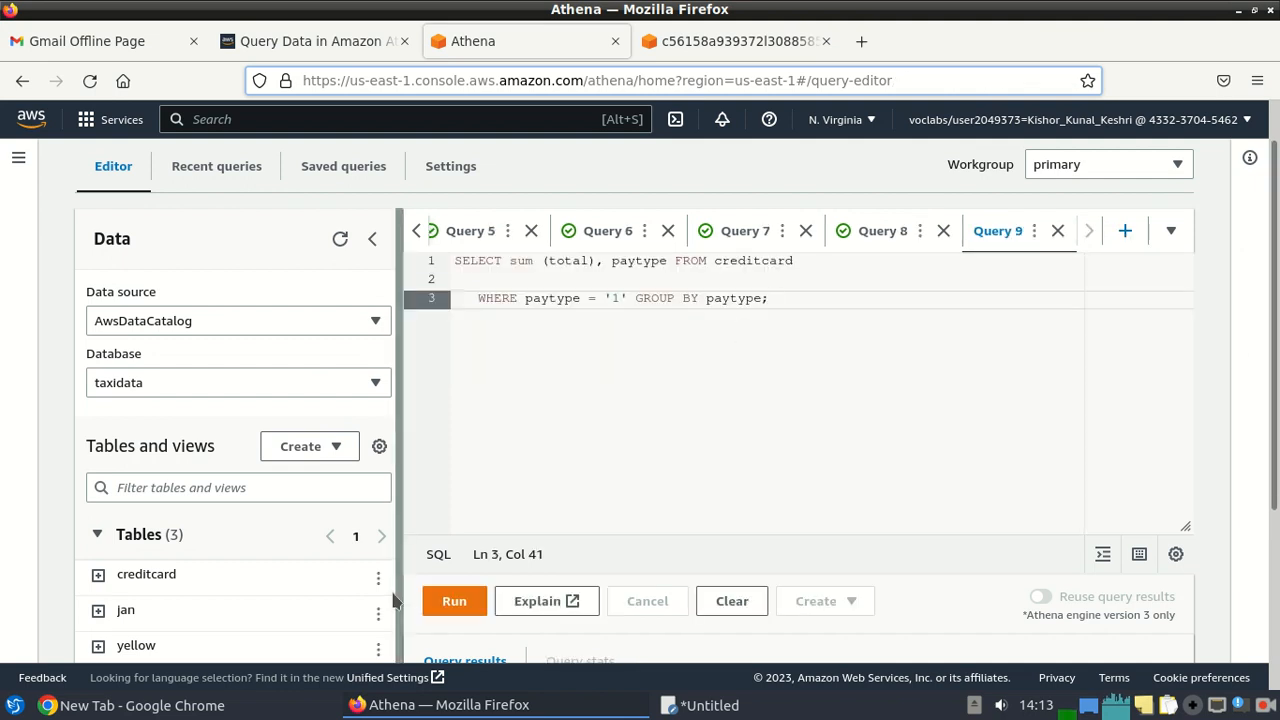
{"action": "left_click", "coordinate": [458, 605]}
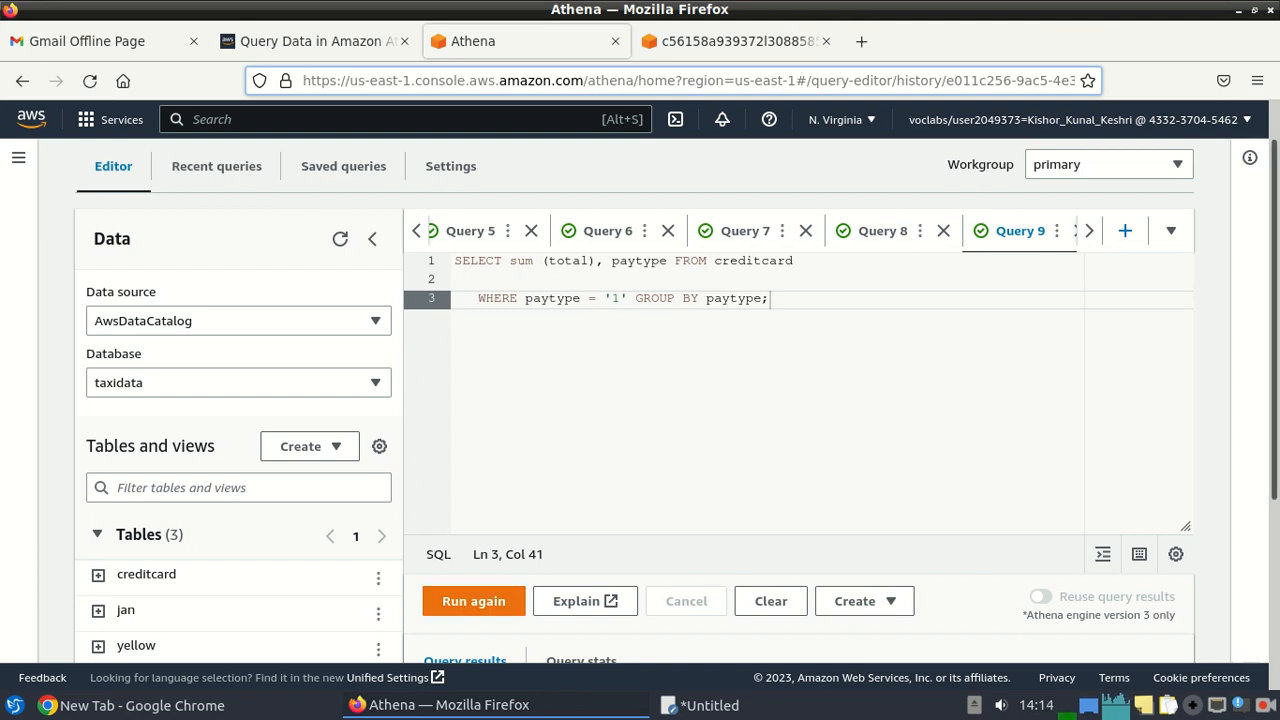
{"action": "scroll", "coordinate": [1058, 322], "scroll_direction": "down", "scroll_amount": 3}
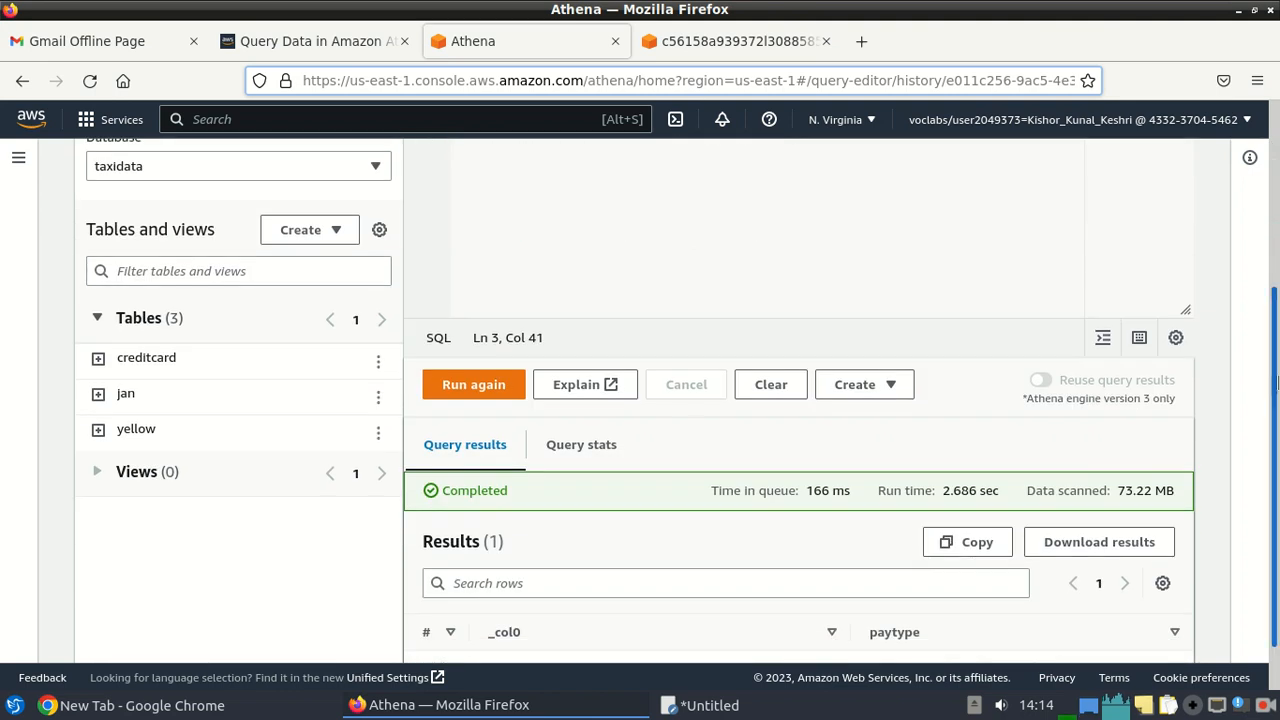
{"action": "left_click_drag", "start_coordinate": [1277, 383], "coordinate": [1277, 367]}
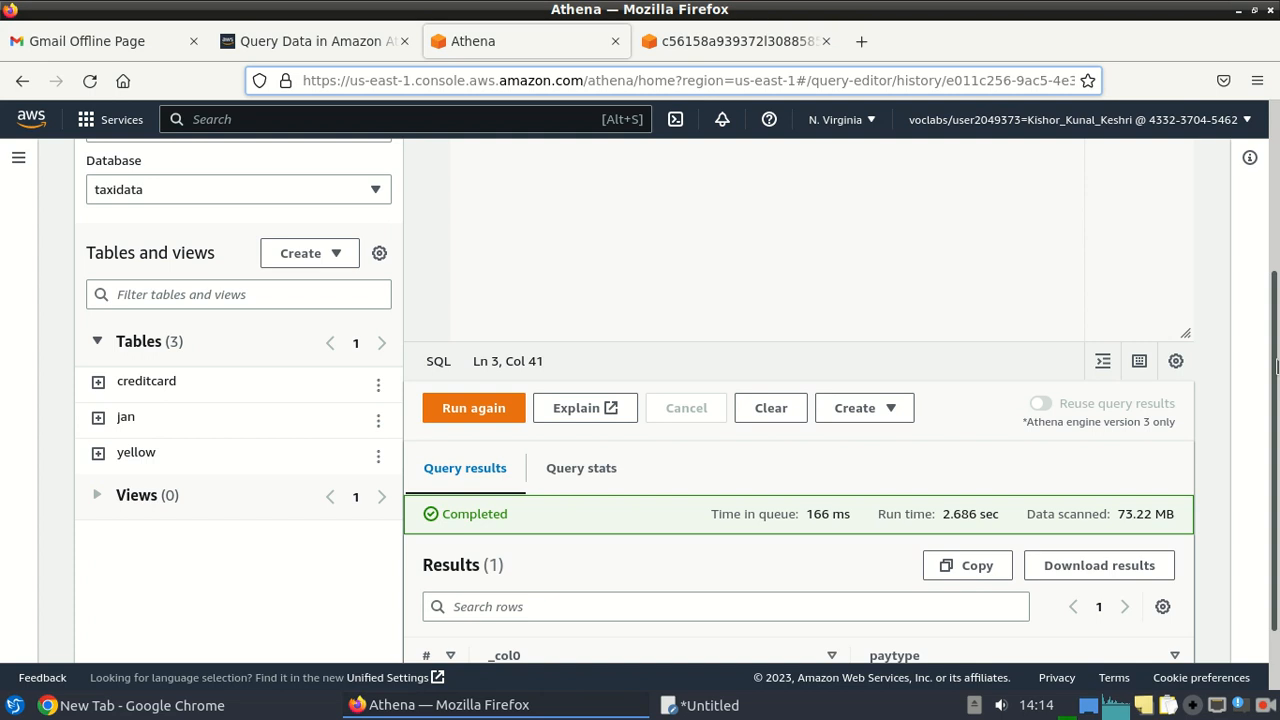
Run the lab's CREATE VIEW cctrips query in a new Query 10, summing paytype '1' fares as CreditCardFares.
{"action": "left_click", "coordinate": [353, 35]}
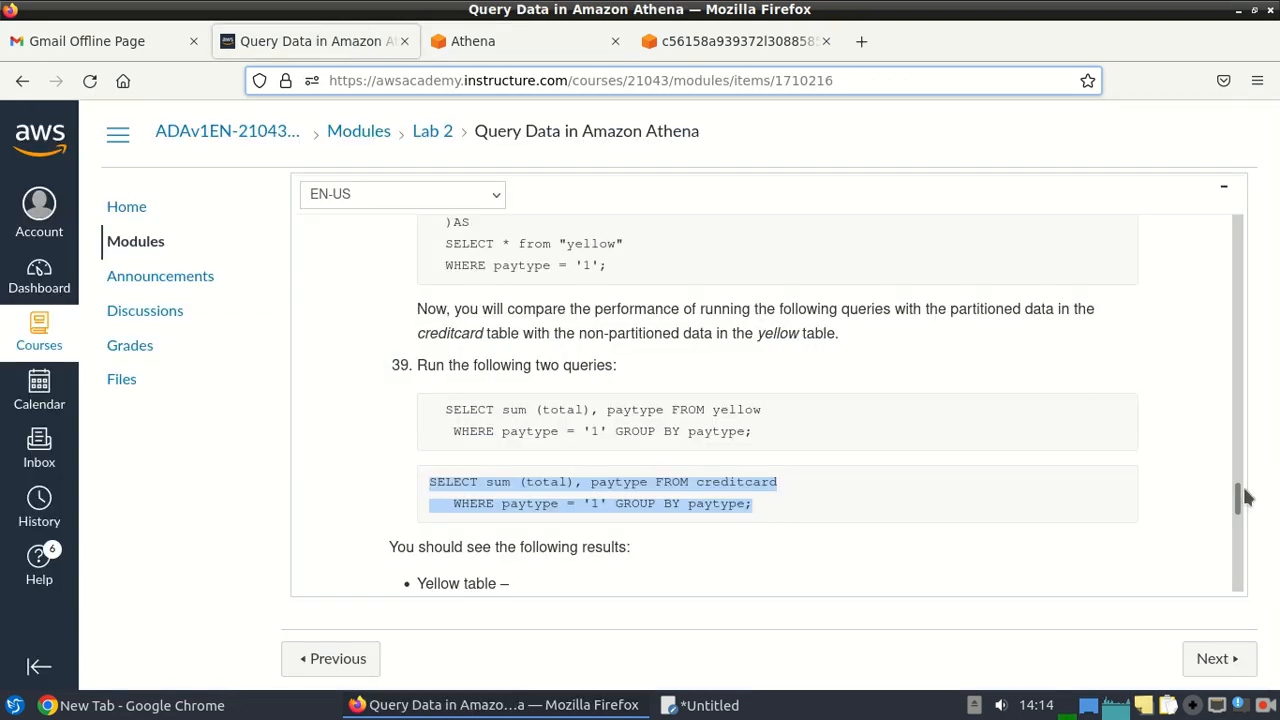
{"action": "left_click_drag", "start_coordinate": [1239, 500], "coordinate": [1241, 528]}
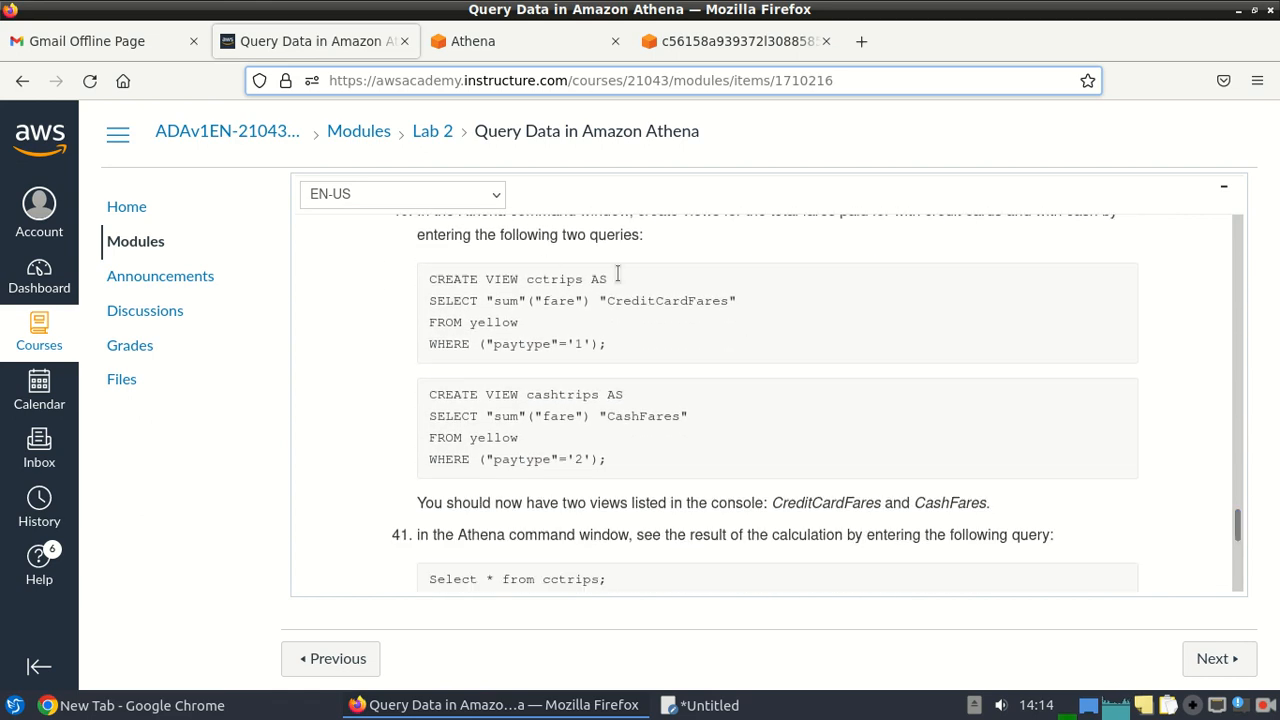
{"action": "left_click_drag", "start_coordinate": [610, 344], "coordinate": [418, 289]}
{"action": "key", "text": "ctrl+c"}
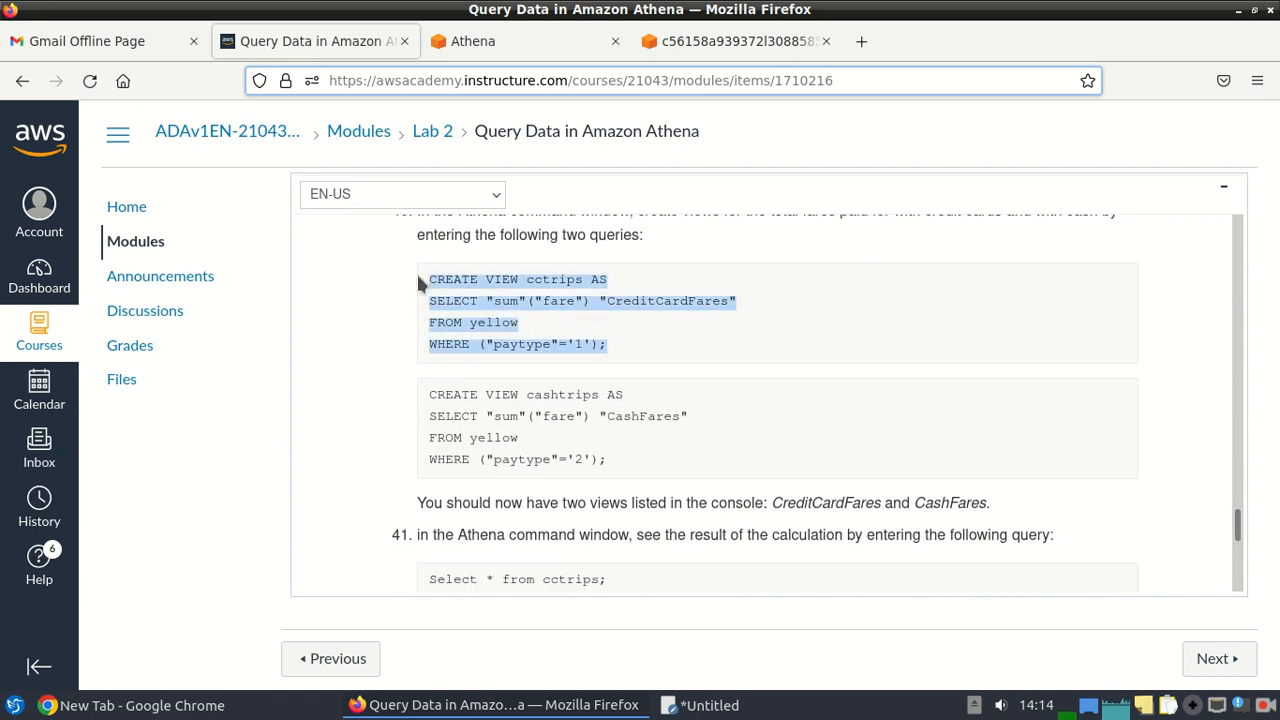
{"action": "left_click", "coordinate": [516, 40]}
{"action": "scroll", "coordinate": [1234, 317], "scroll_direction": "up", "scroll_amount": 5}
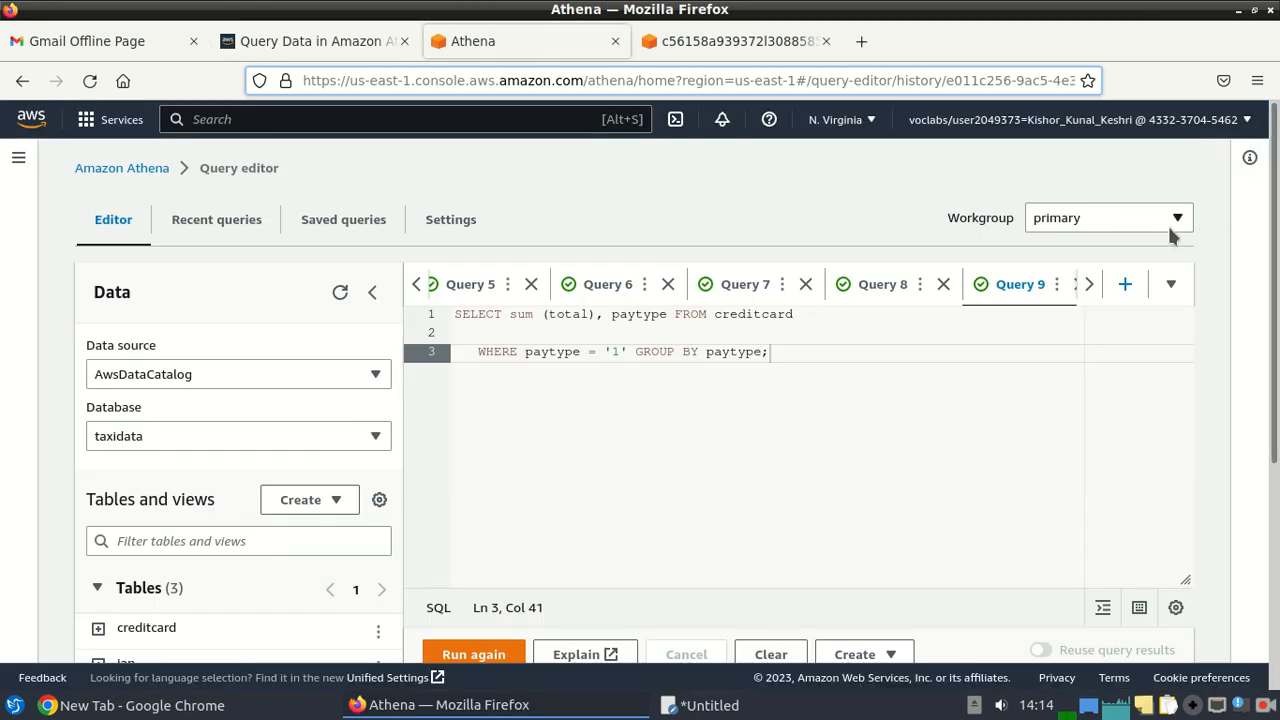
{"action": "left_click", "coordinate": [1127, 286]}
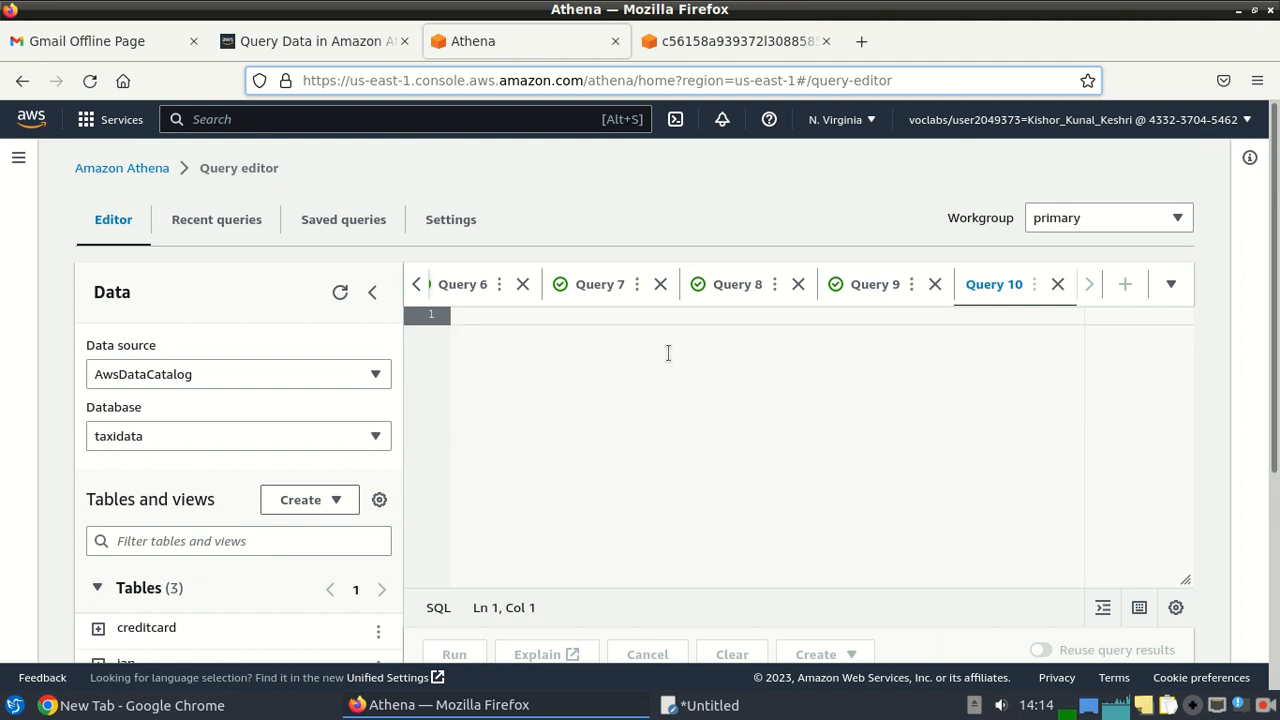
{"action": "key", "text": "ctrl+v"}
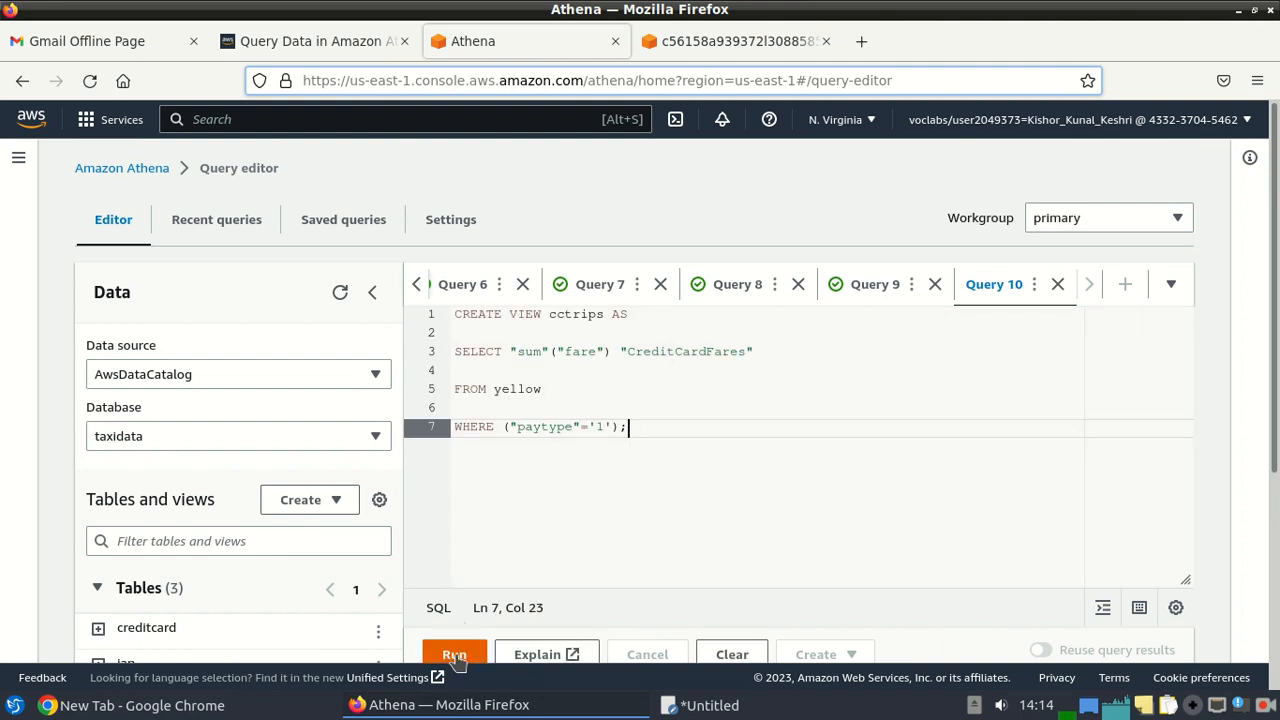
{"action": "key", "text": "ctrl+Return"}
Copy the cashtrips view query from the lab page and return to the Athena editor.
{"action": "left_click", "coordinate": [338, 36]}
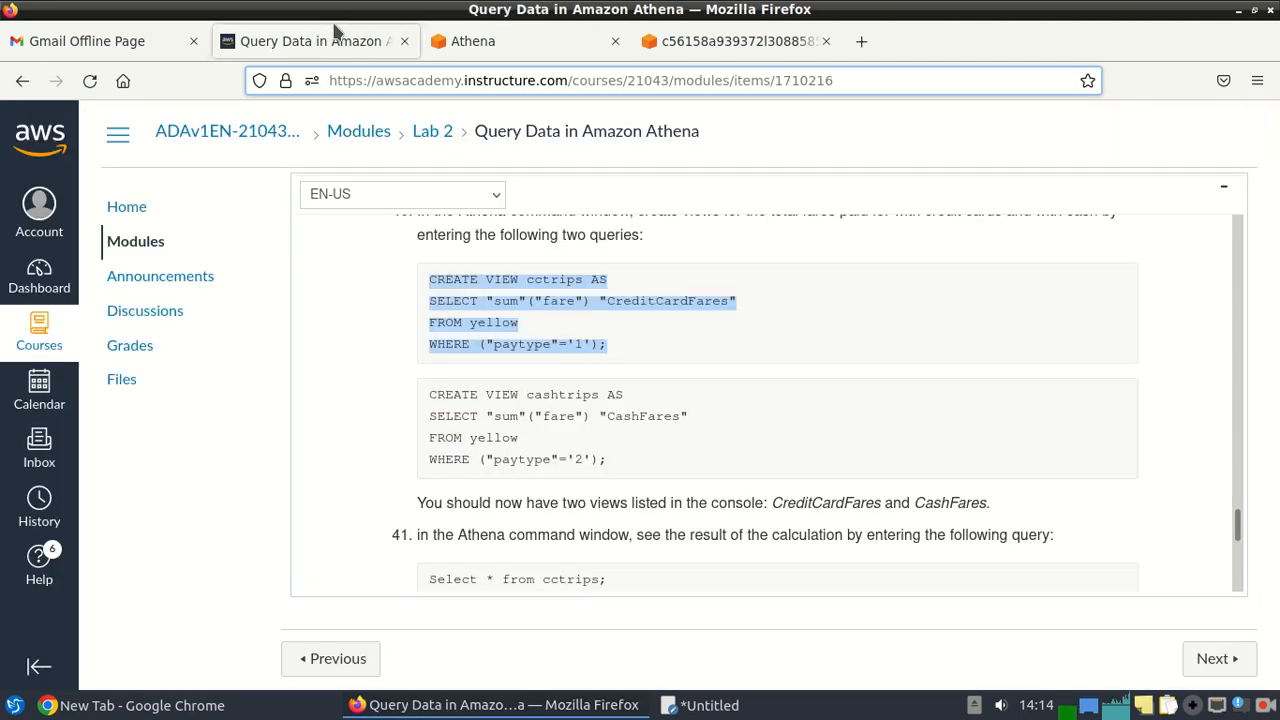
{"action": "left_click_drag", "start_coordinate": [645, 462], "coordinate": [426, 396]}
{"action": "key", "text": "ctrl+c"}
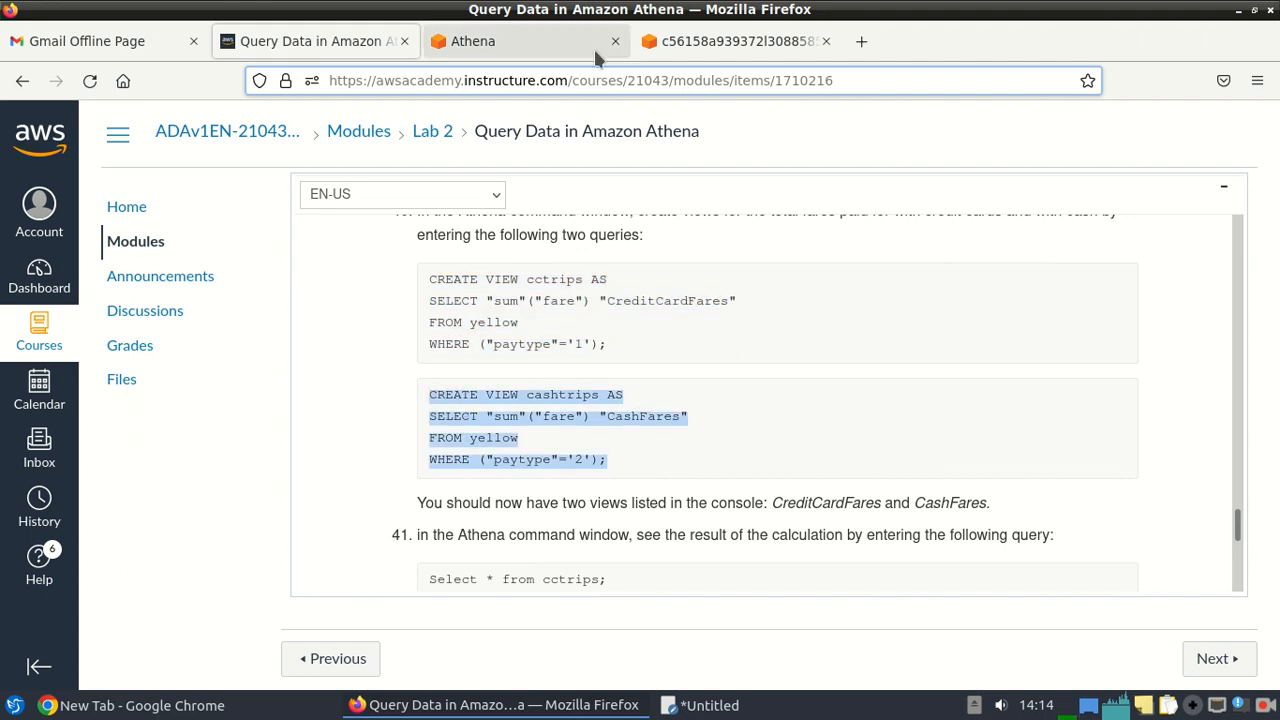
{"action": "left_click", "coordinate": [558, 52]}
{"action": "left_click_drag", "start_coordinate": [1275, 300], "coordinate": [1275, 470]}
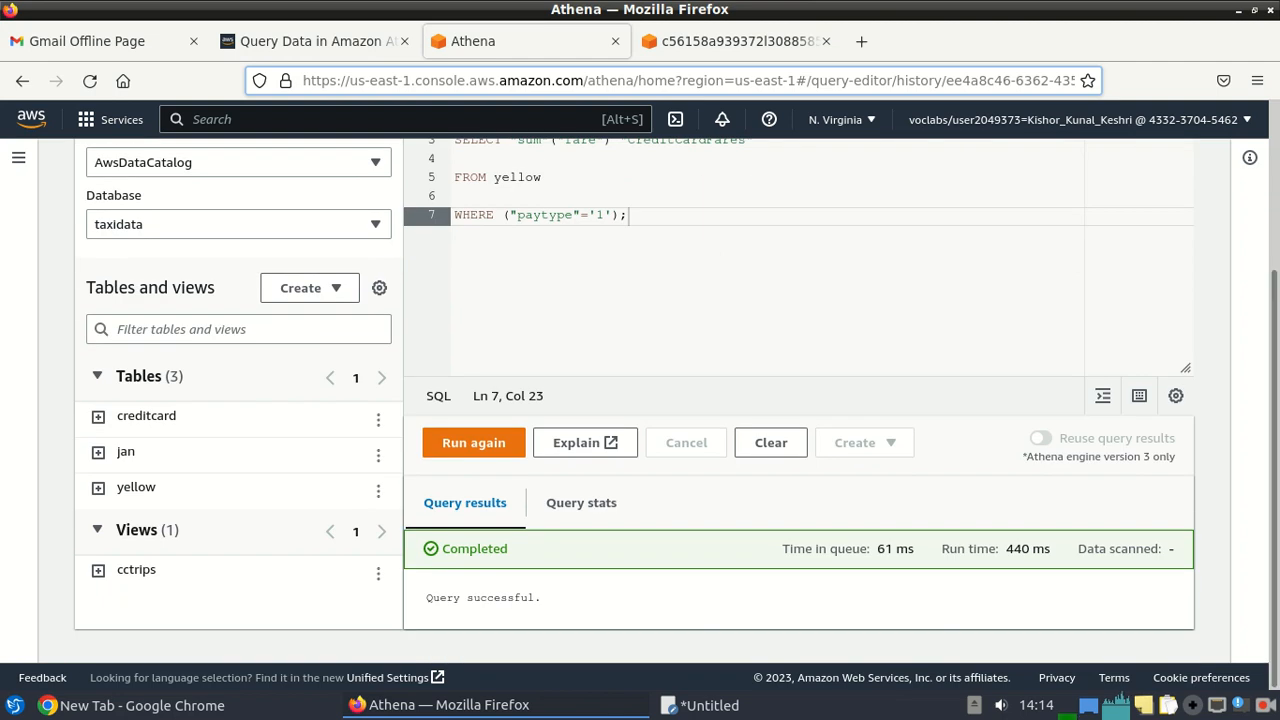
{"action": "scroll", "coordinate": [1014, 434], "scroll_direction": "up", "scroll_amount": 3}
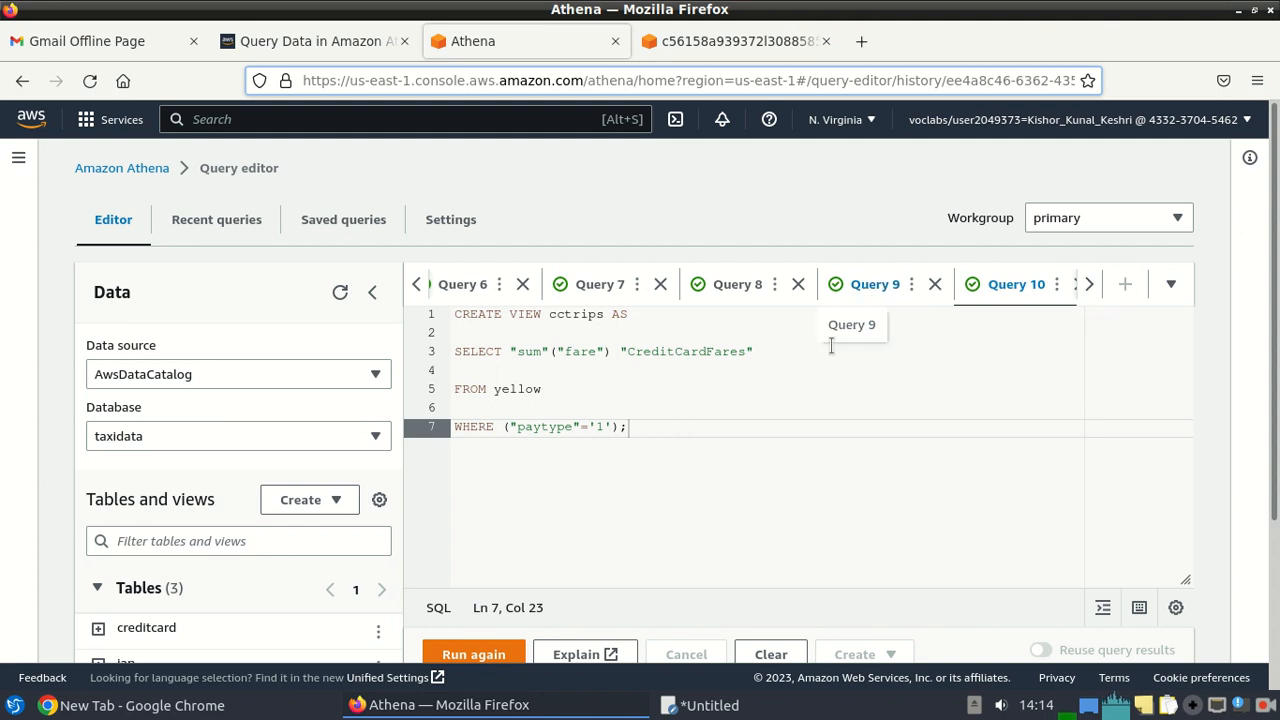
Paste the cashtrips view query below the existing query and run both, triggering a one-statement error.
{"action": "left_click", "coordinate": [1092, 285]}
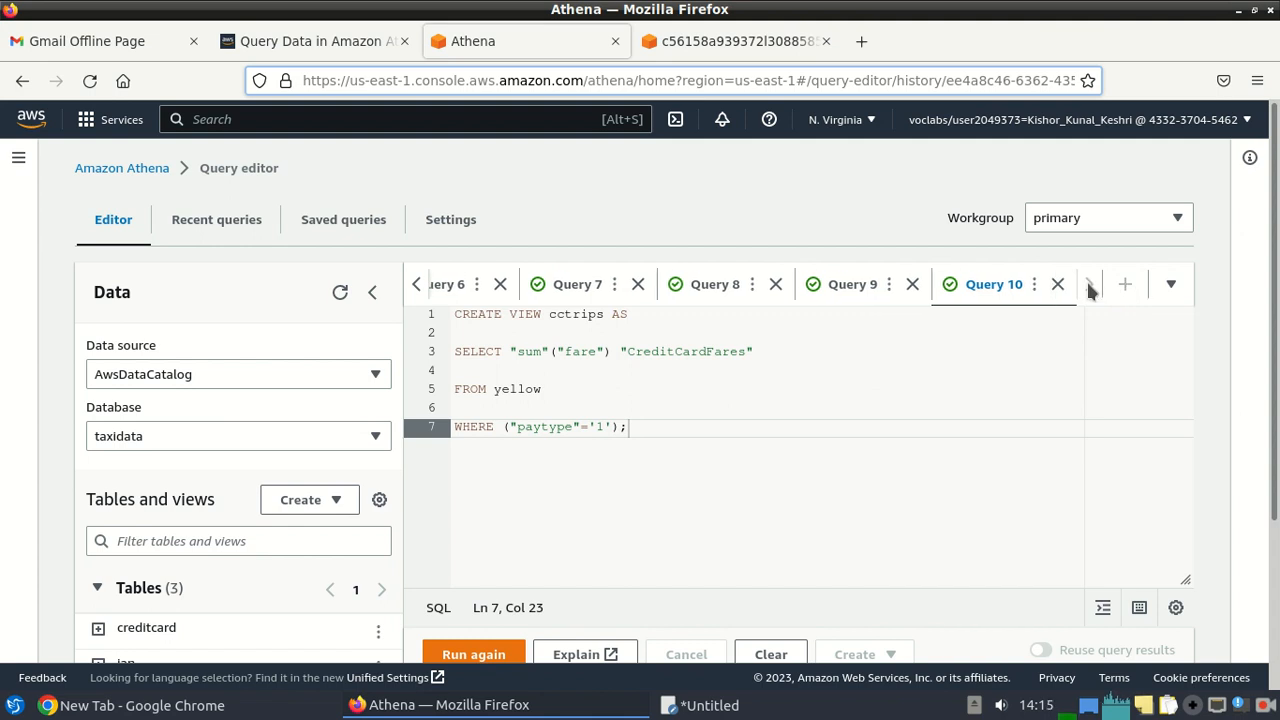
{"action": "left_click", "coordinate": [1171, 288]}
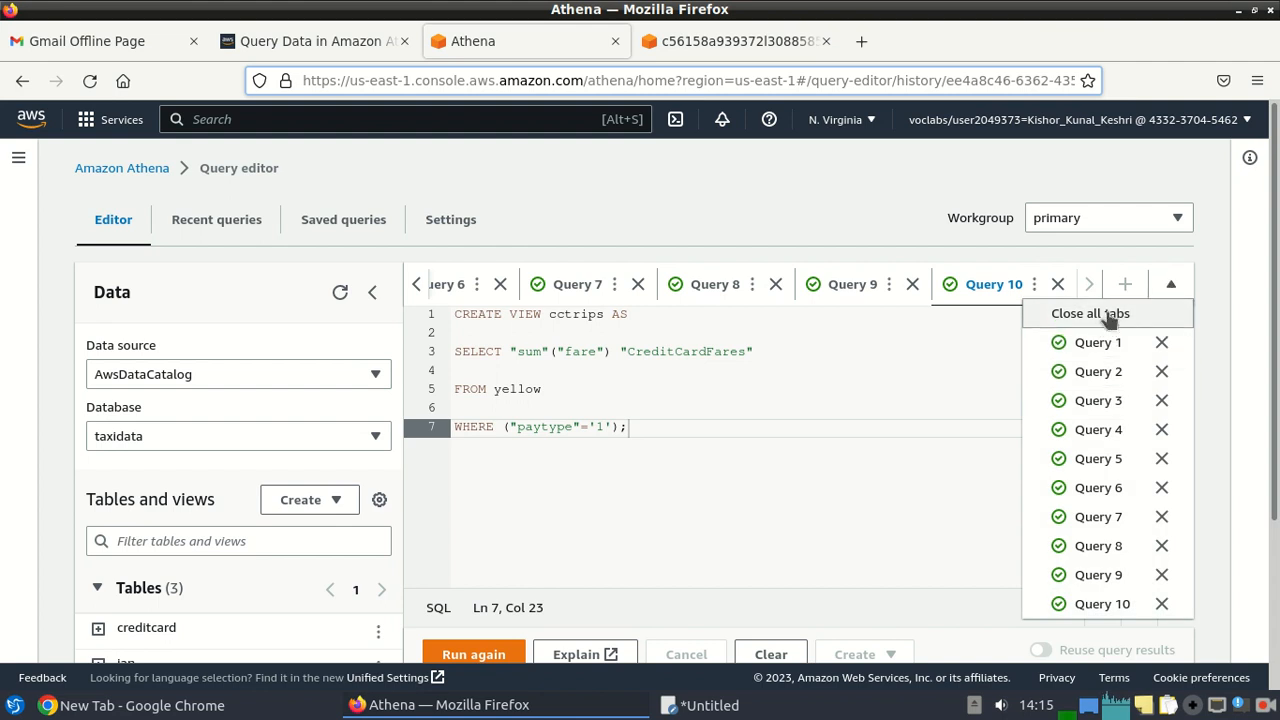
{"action": "left_click", "coordinate": [957, 355]}
{"action": "left_click", "coordinate": [673, 428]}
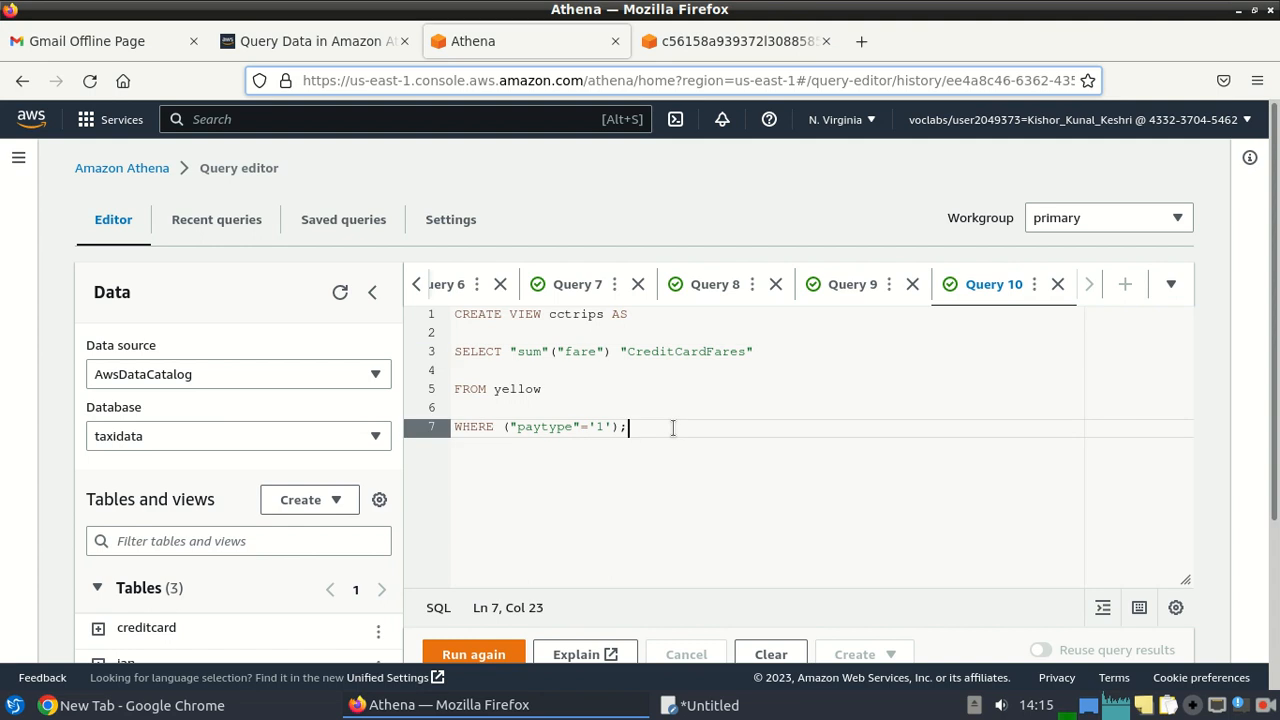
{"action": "key", "text": "Return"}
{"action": "key", "text": "ctrl+v"}
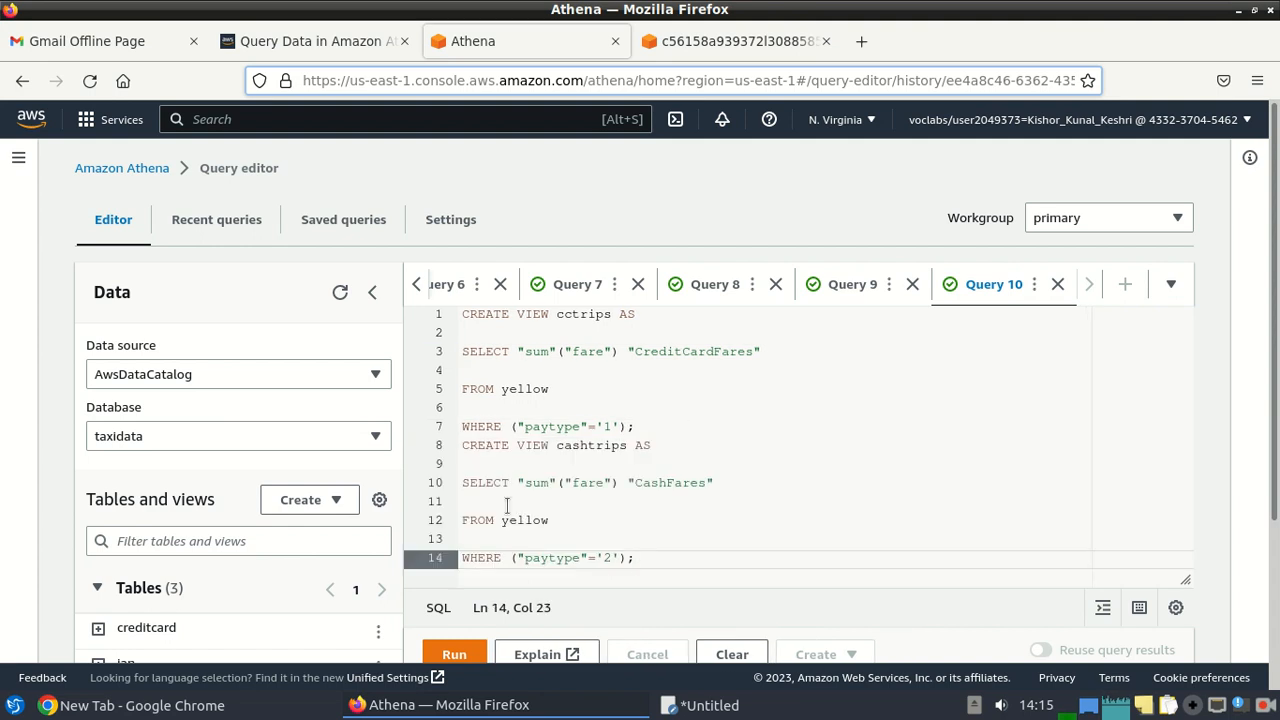
{"action": "left_click", "coordinate": [452, 655]}
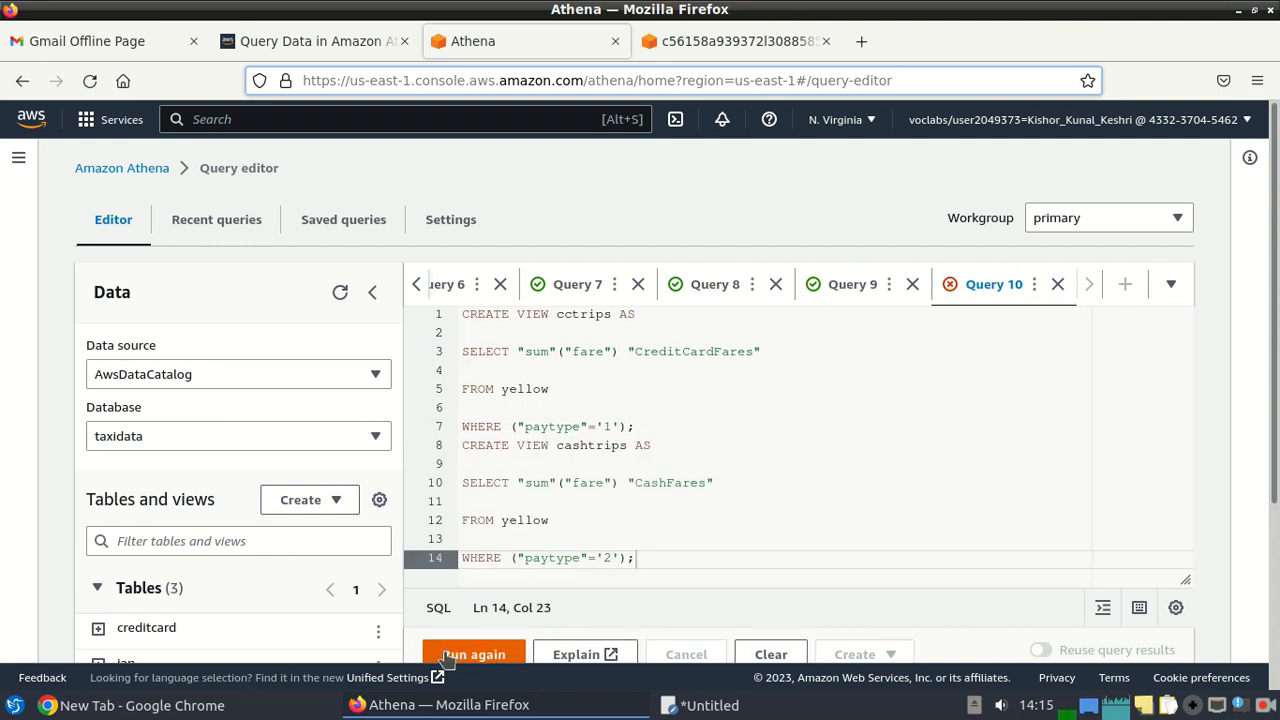
Replace the editor text with only the cashtrips view query and run it.
{"action": "scroll", "coordinate": [1003, 459], "scroll_direction": "down", "scroll_amount": 3}
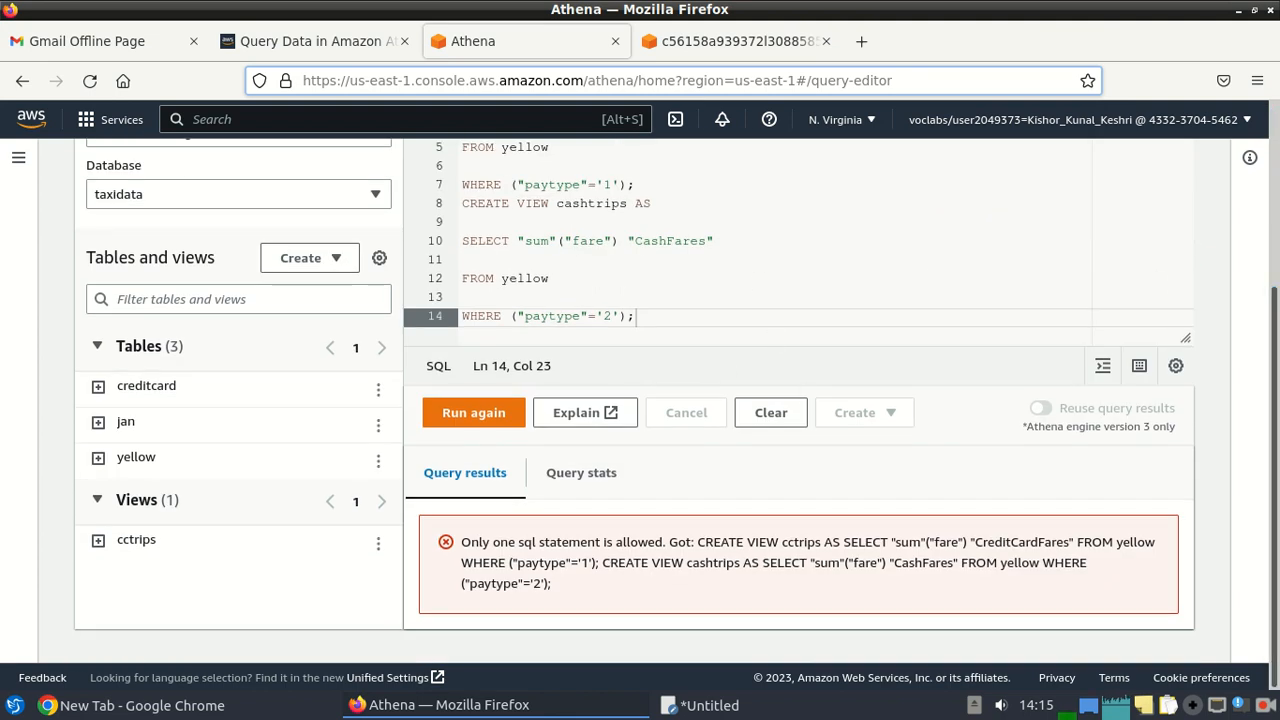
{"action": "scroll", "coordinate": [859, 390], "scroll_direction": "up", "scroll_amount": 3}
{"action": "left_click_drag", "start_coordinate": [674, 561], "coordinate": [438, 277]}
{"action": "key", "text": "ctrl+v"}
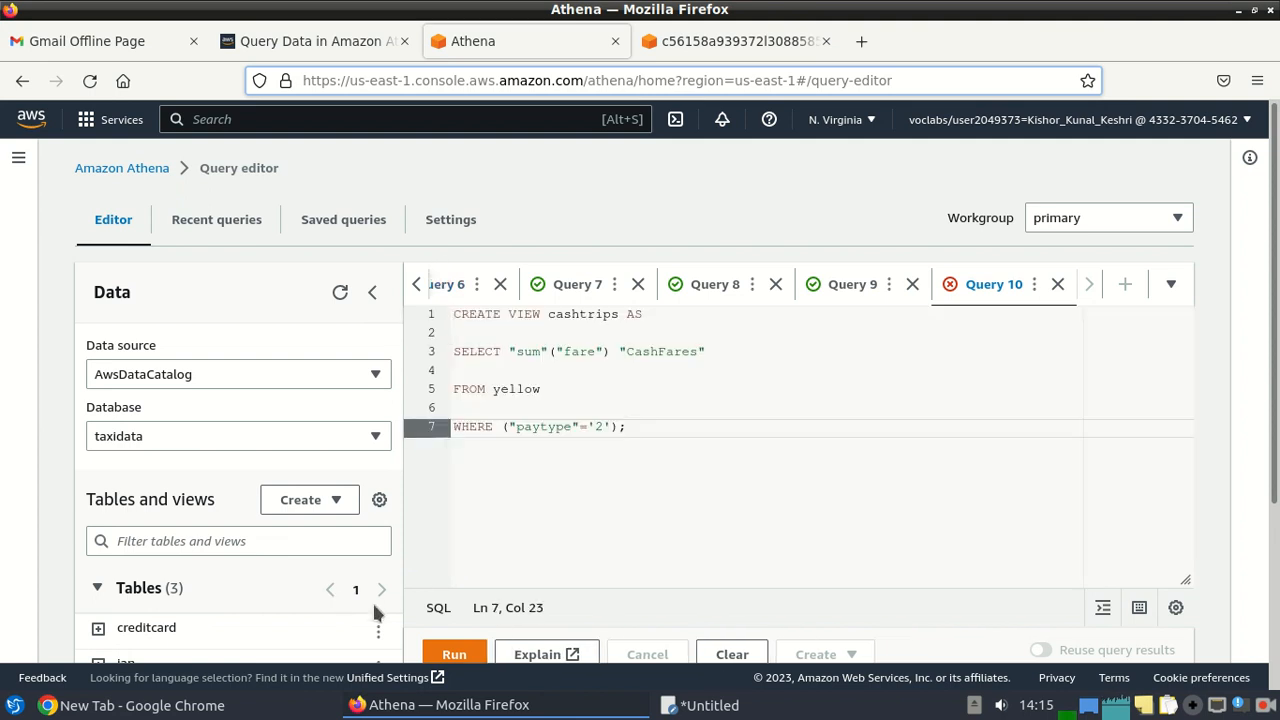
{"action": "left_click", "coordinate": [455, 652]}
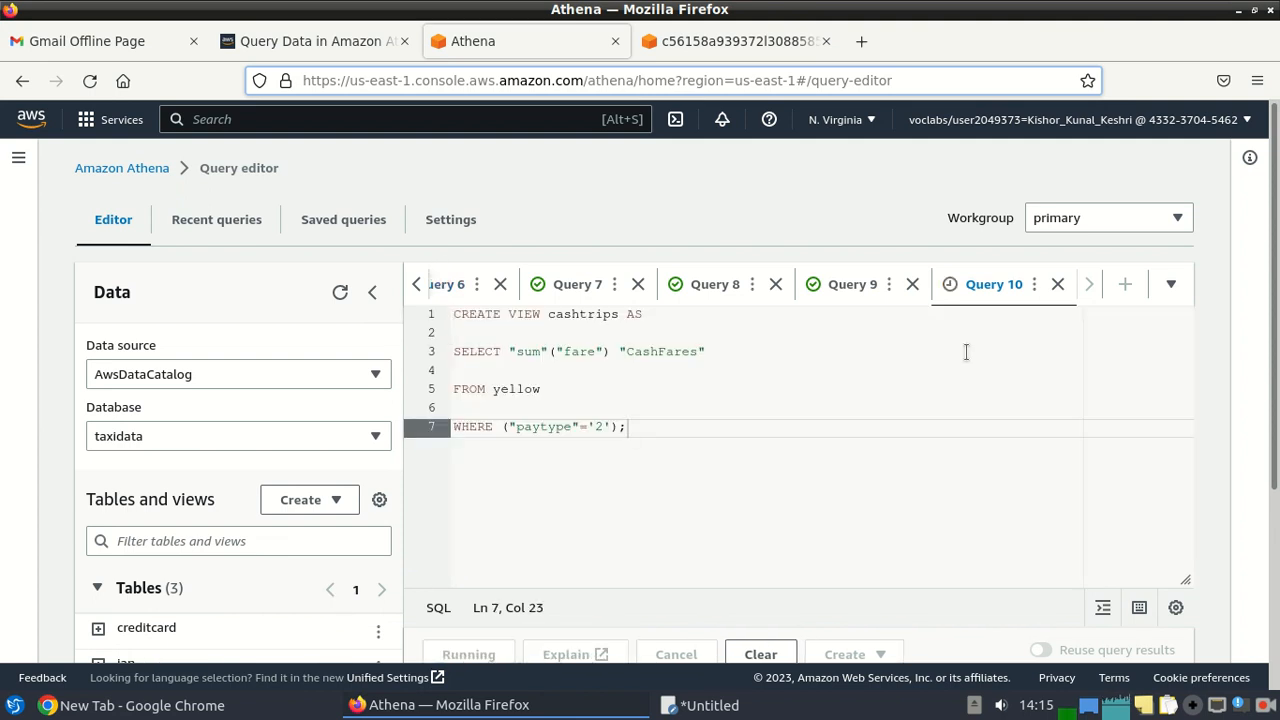
{"action": "scroll", "coordinate": [957, 351], "scroll_direction": "down", "scroll_amount": 3}
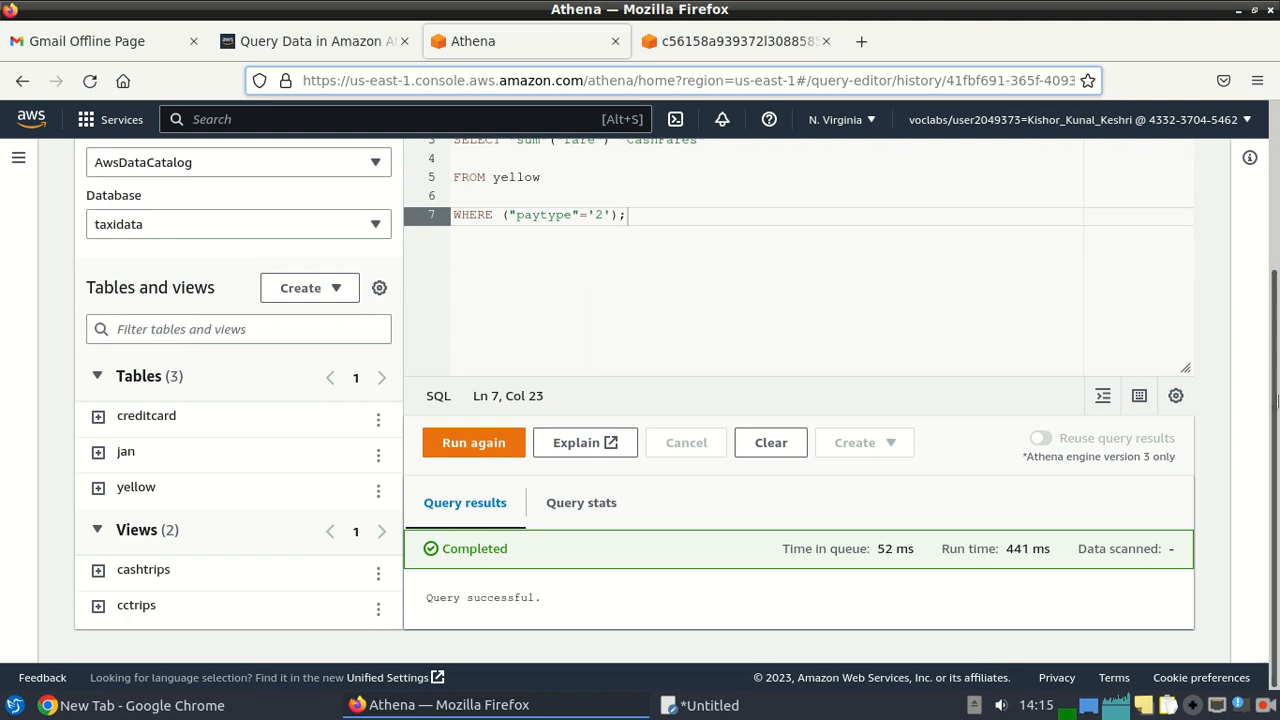
{"action": "left_click_drag", "start_coordinate": [1275, 403], "coordinate": [1275, 384]}
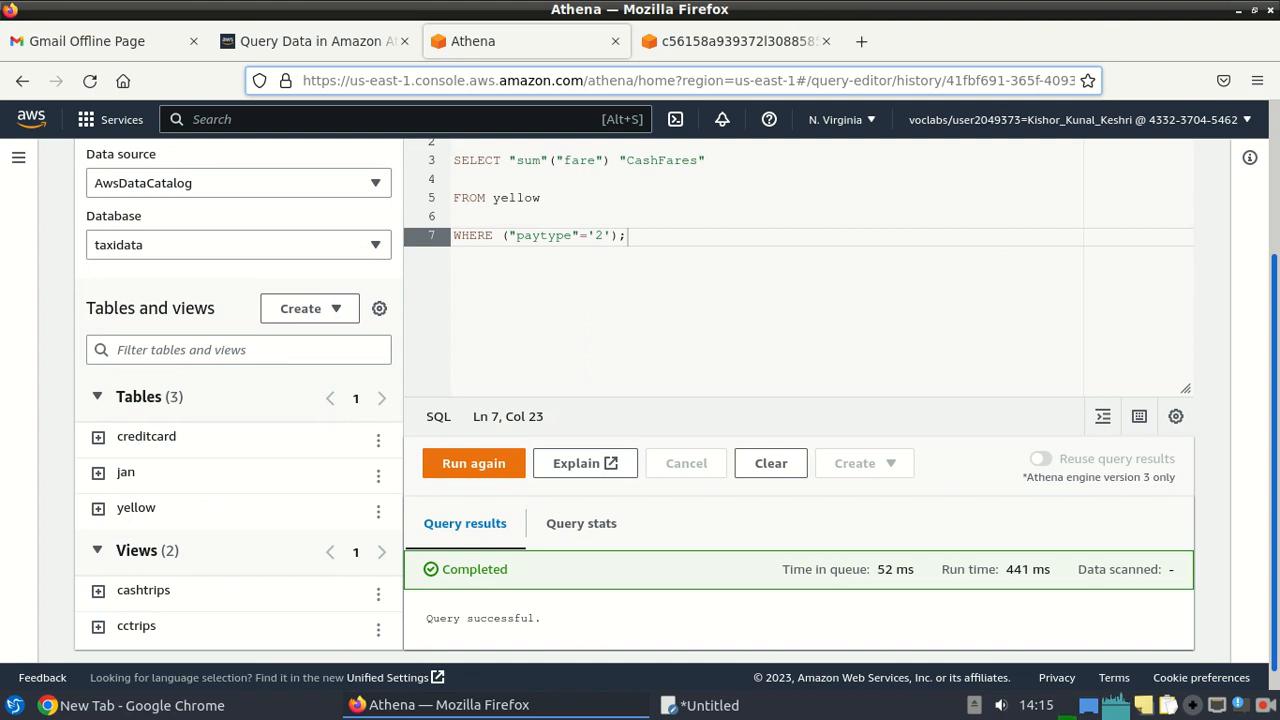
{"action": "scroll", "coordinate": [669, 405], "scroll_direction": "up", "scroll_amount": 3}
{"action": "left_click_drag", "start_coordinate": [1275, 312], "coordinate": [1275, 343]}
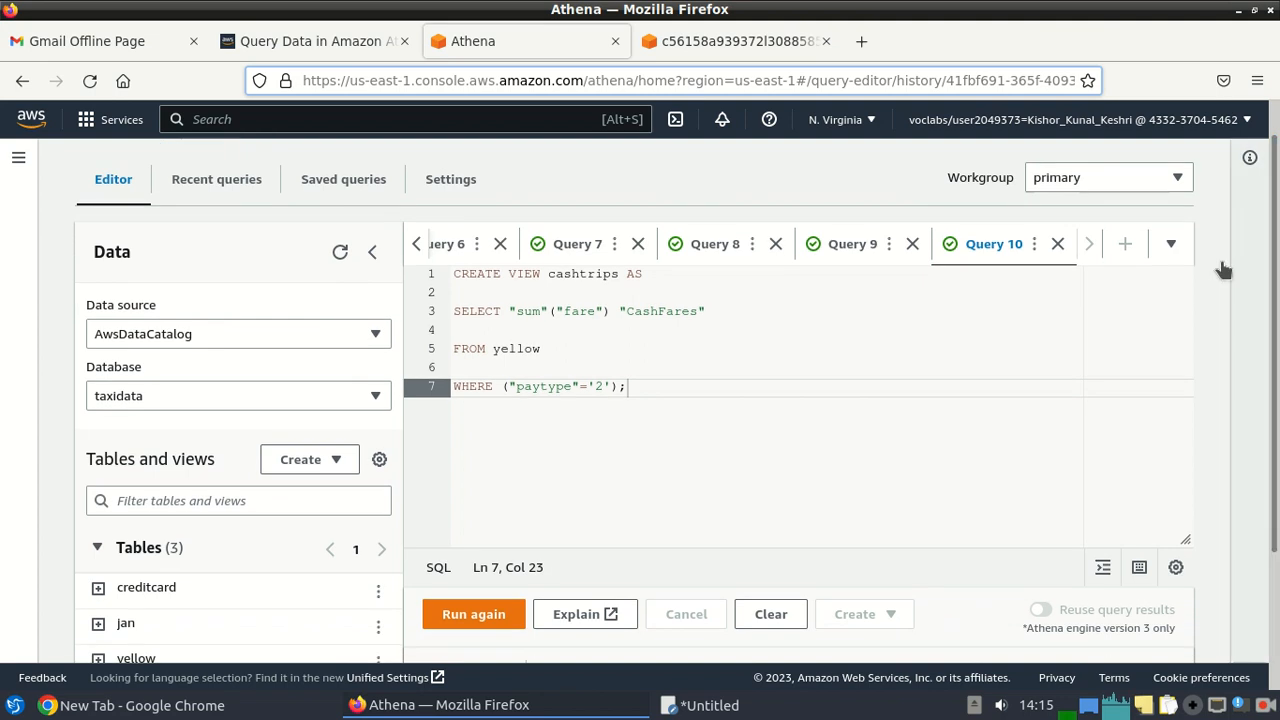
{"action": "left_click", "coordinate": [300, 41]}
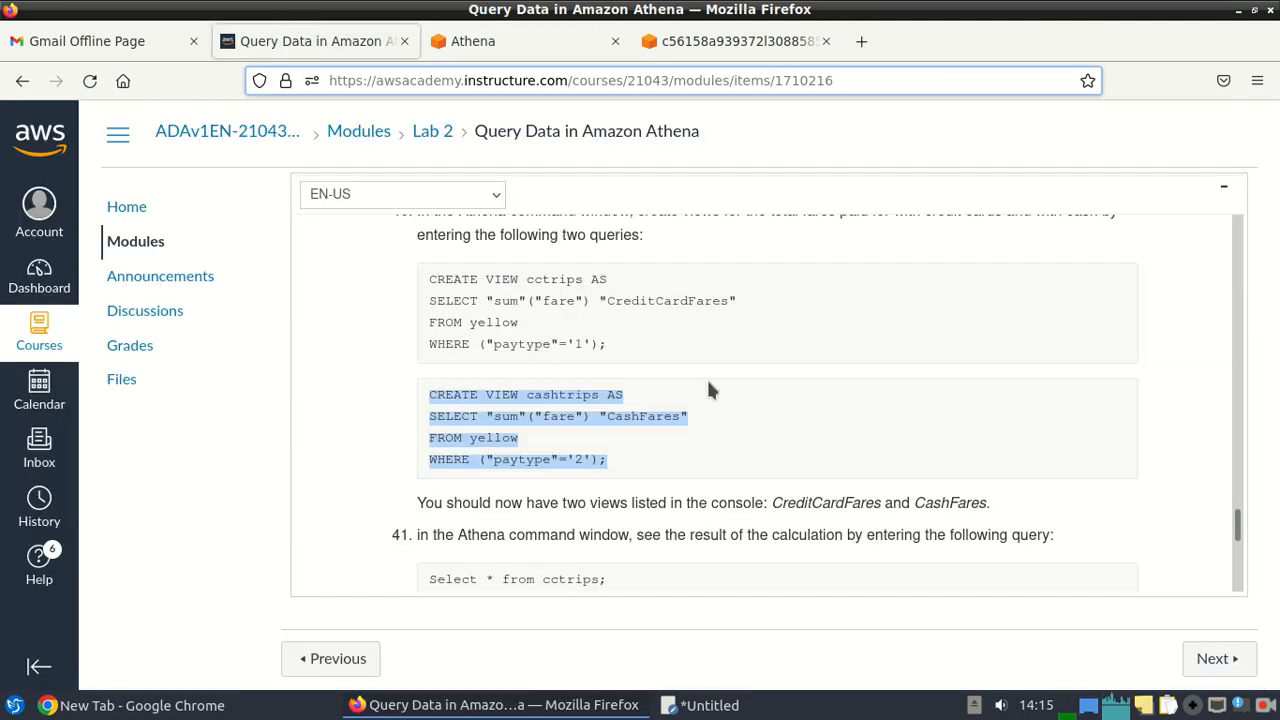
{"action": "left_click_drag", "start_coordinate": [1237, 520], "coordinate": [1240, 530]}
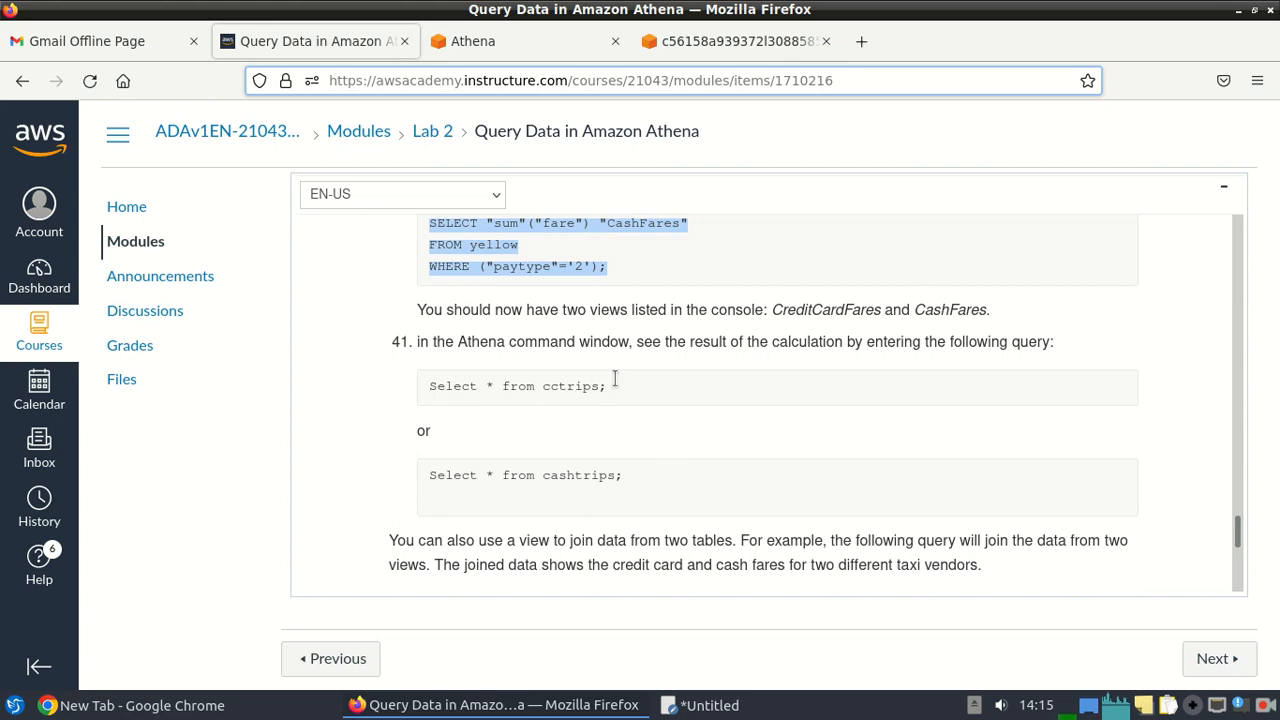
{"action": "left_click_drag", "start_coordinate": [615, 380], "coordinate": [407, 393]}
{"action": "key", "text": "ctrl+c"}
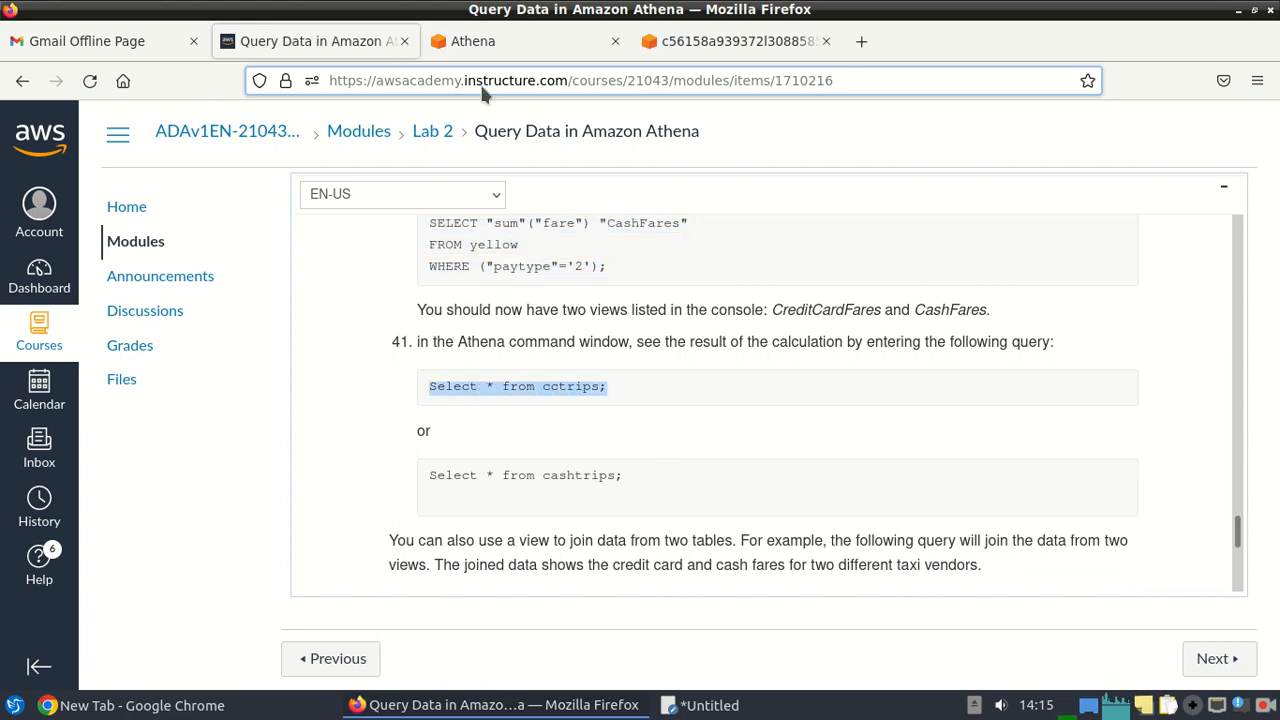
{"action": "left_click", "coordinate": [480, 41]}
{"action": "left_click_drag", "start_coordinate": [676, 414], "coordinate": [461, 276]}
{"action": "key", "text": "BackSpace"}
{"action": "key", "text": "BackSpace"}
{"action": "key", "text": "ctrl+v"}
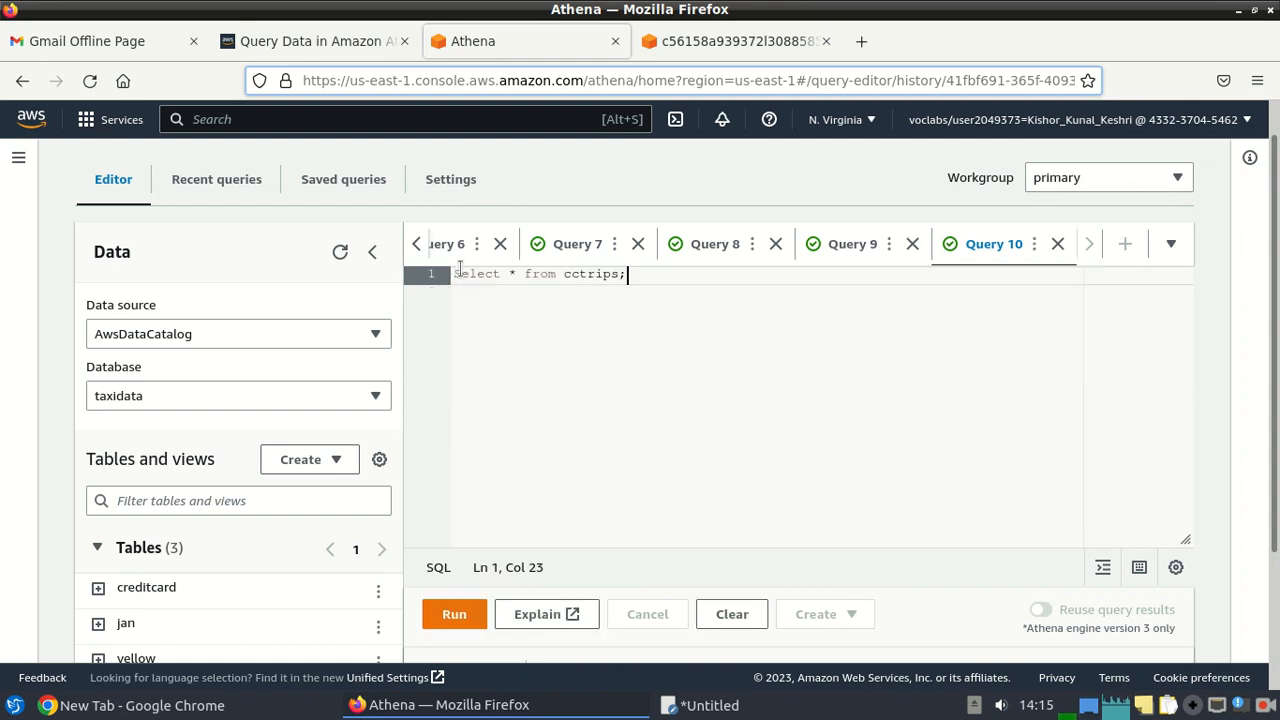
{"action": "left_click", "coordinate": [433, 612]}
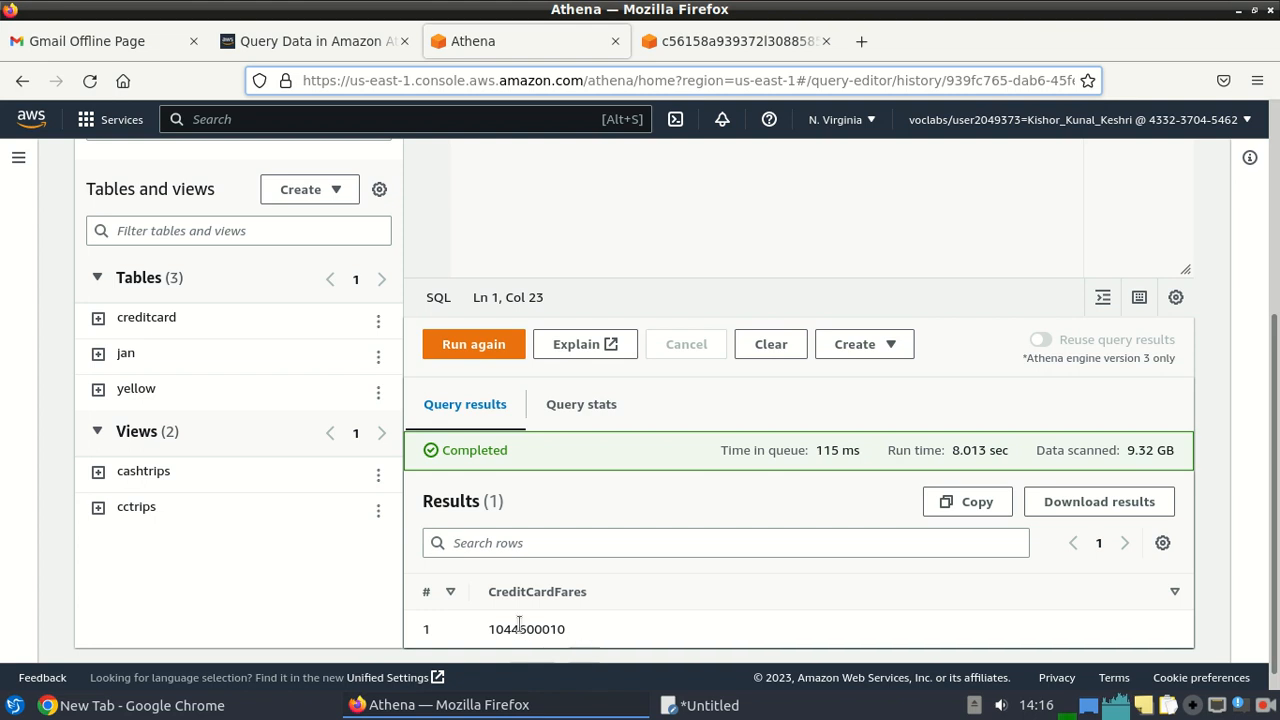
Replace the cctrips query with 'Select * from cashtrips;' copied from the lab page and run it.
{"action": "scroll", "coordinate": [831, 518], "scroll_direction": "up", "scroll_amount": 5}
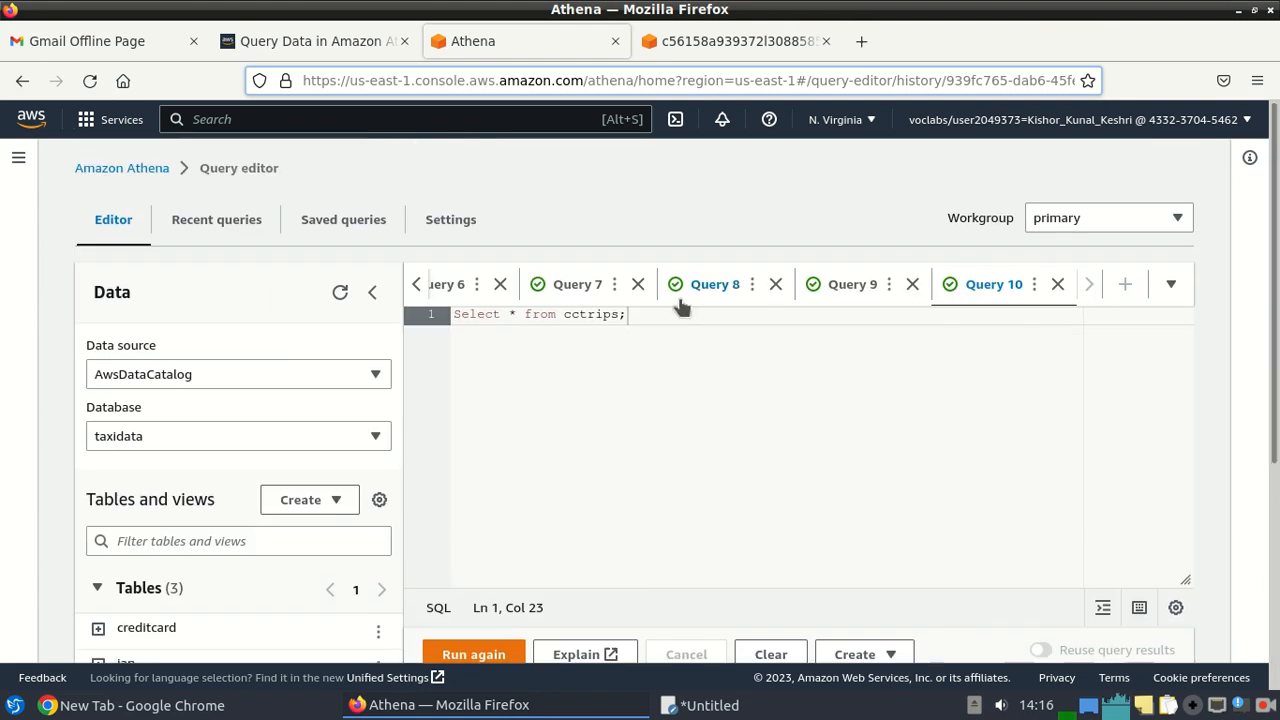
{"action": "left_click", "coordinate": [329, 28]}
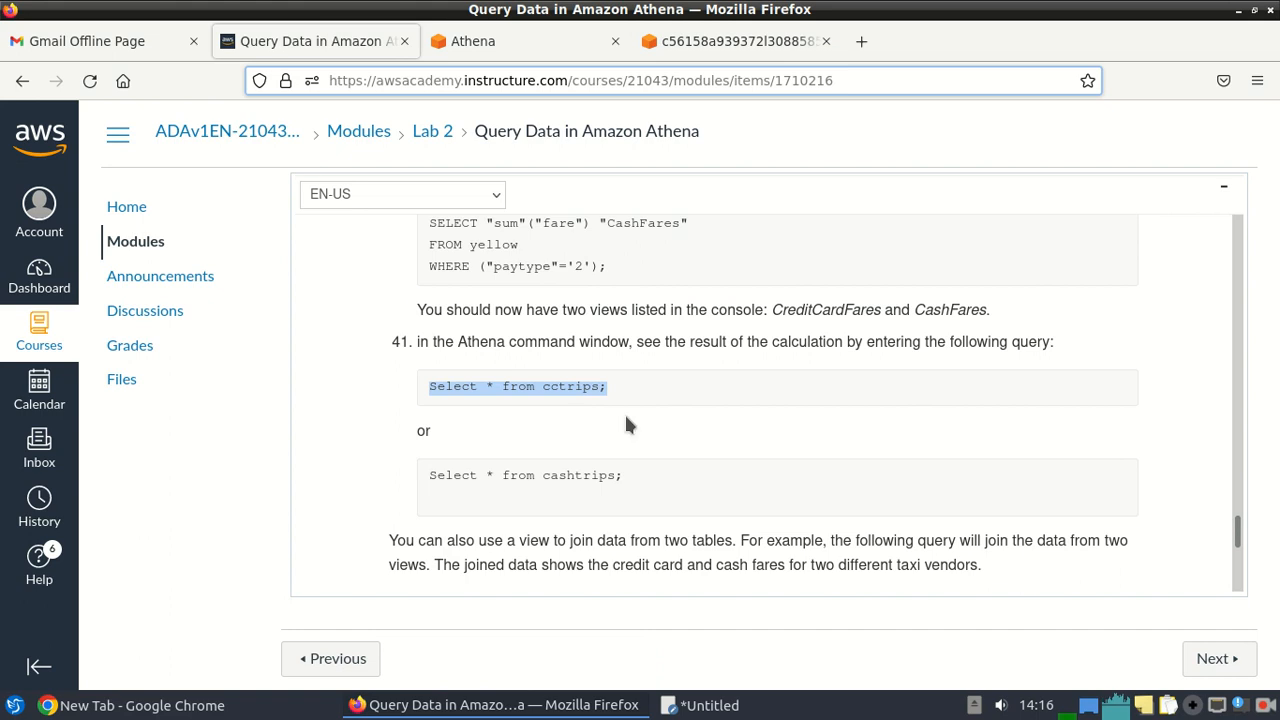
{"action": "left_click_drag", "start_coordinate": [627, 475], "coordinate": [430, 474]}
{"action": "key", "text": "ctrl+c"}
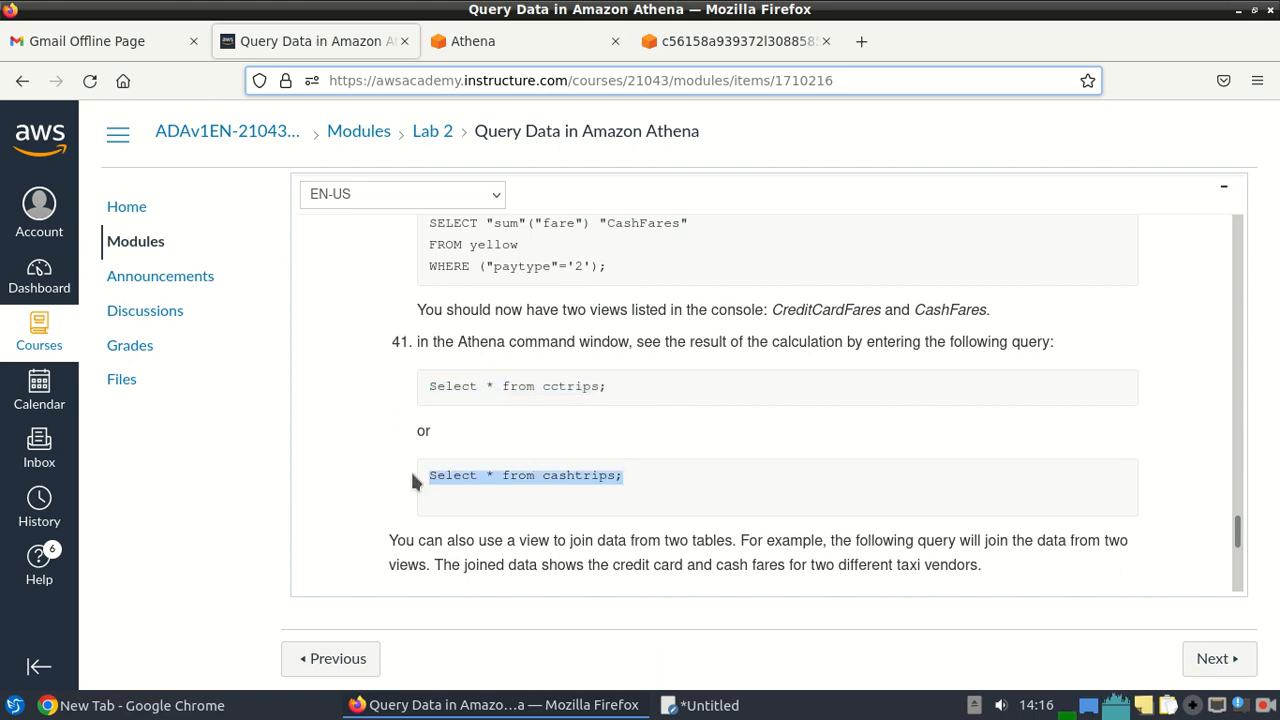
{"action": "left_click", "coordinate": [473, 41]}
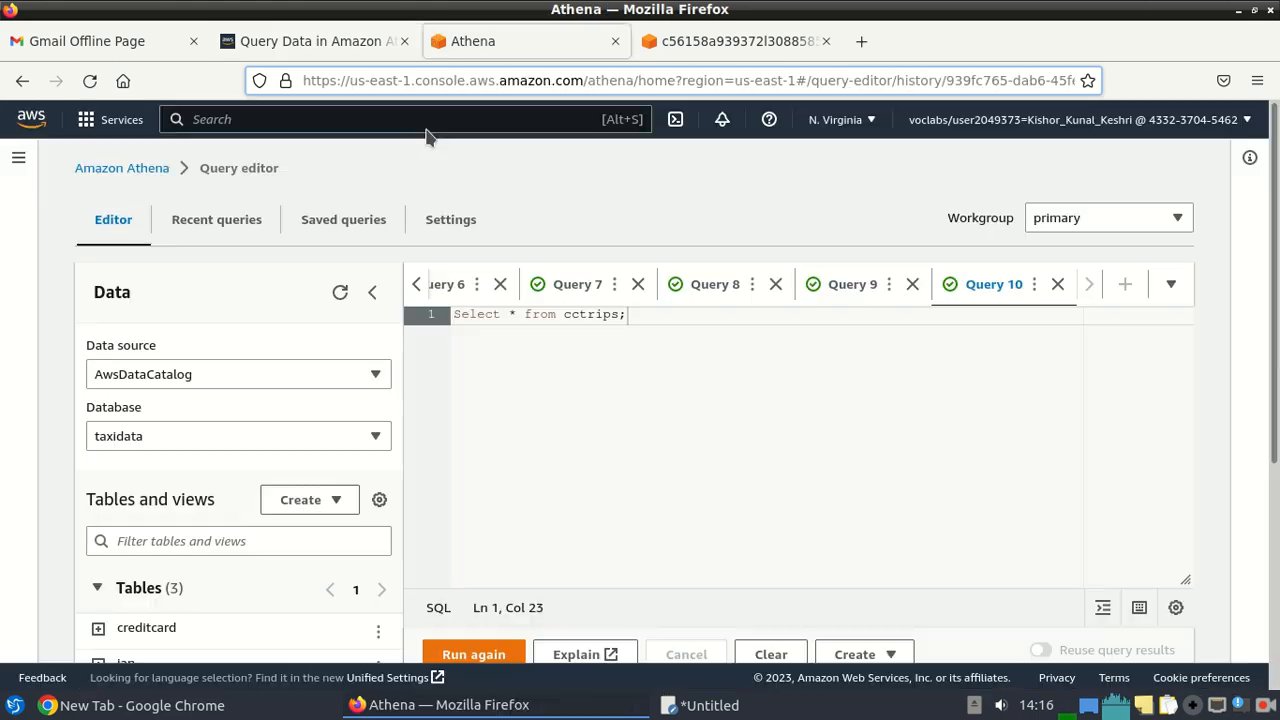
{"action": "left_click_drag", "start_coordinate": [655, 314], "coordinate": [395, 292]}
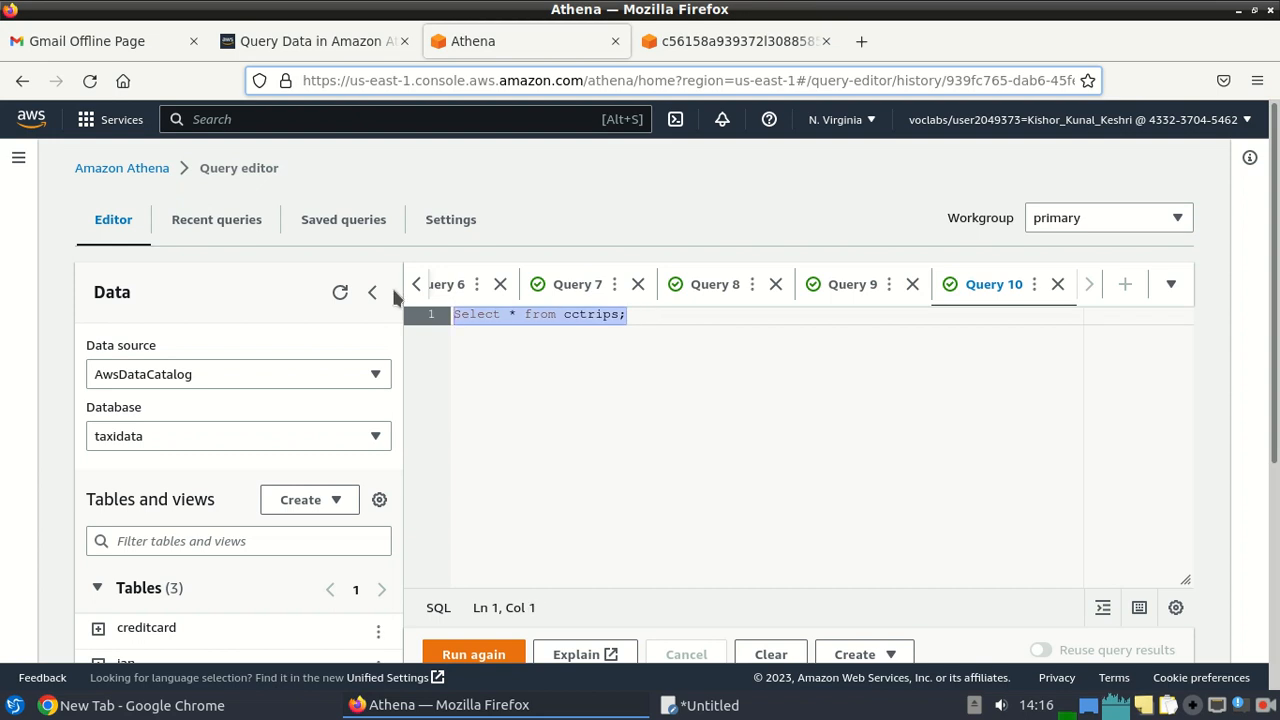
{"action": "key", "text": "ctrl+v"}
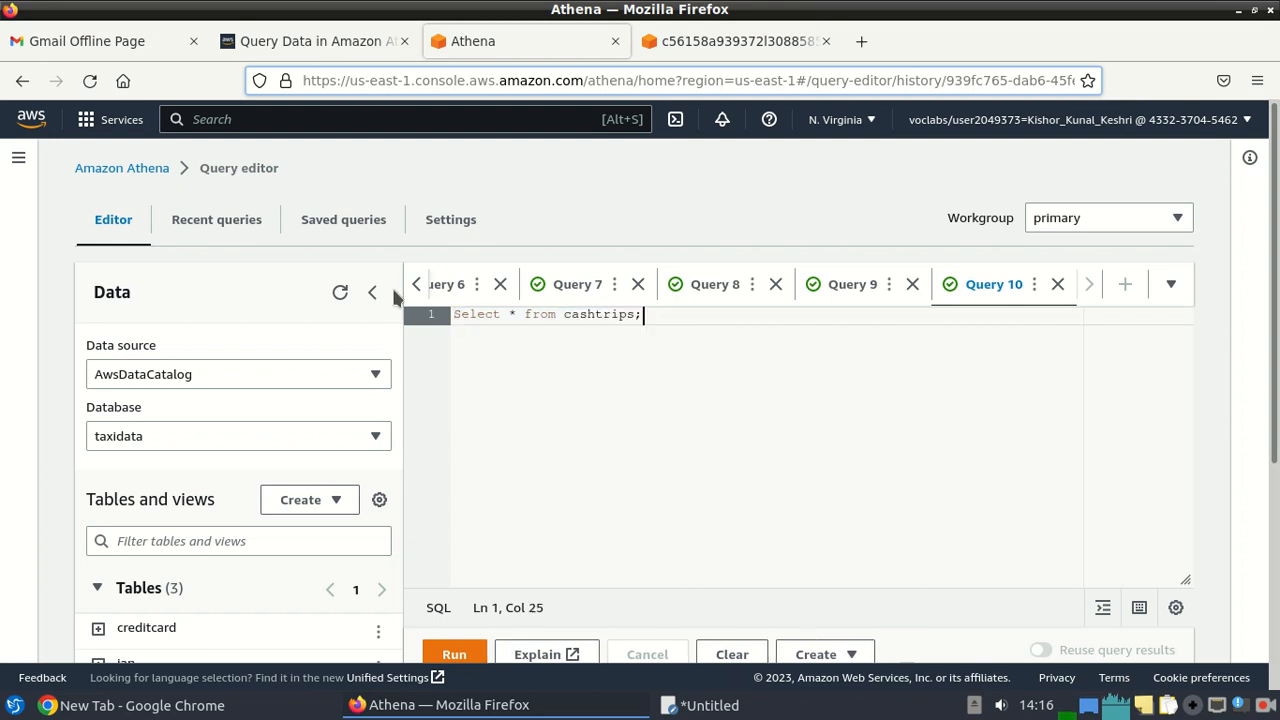
{"action": "left_click", "coordinate": [454, 654]}
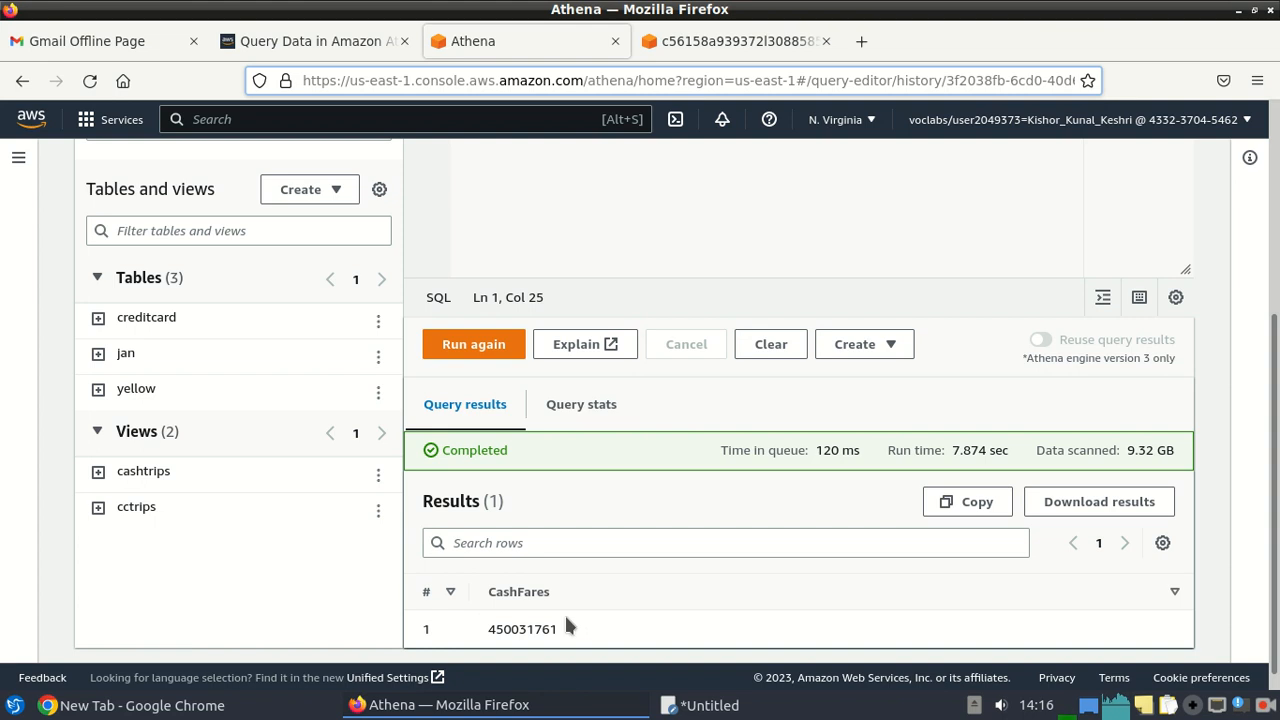
Minimize the Firefox, Chrome and FeatherPad windows to reveal the desktop.
{"action": "left_click", "coordinate": [309, 40]}
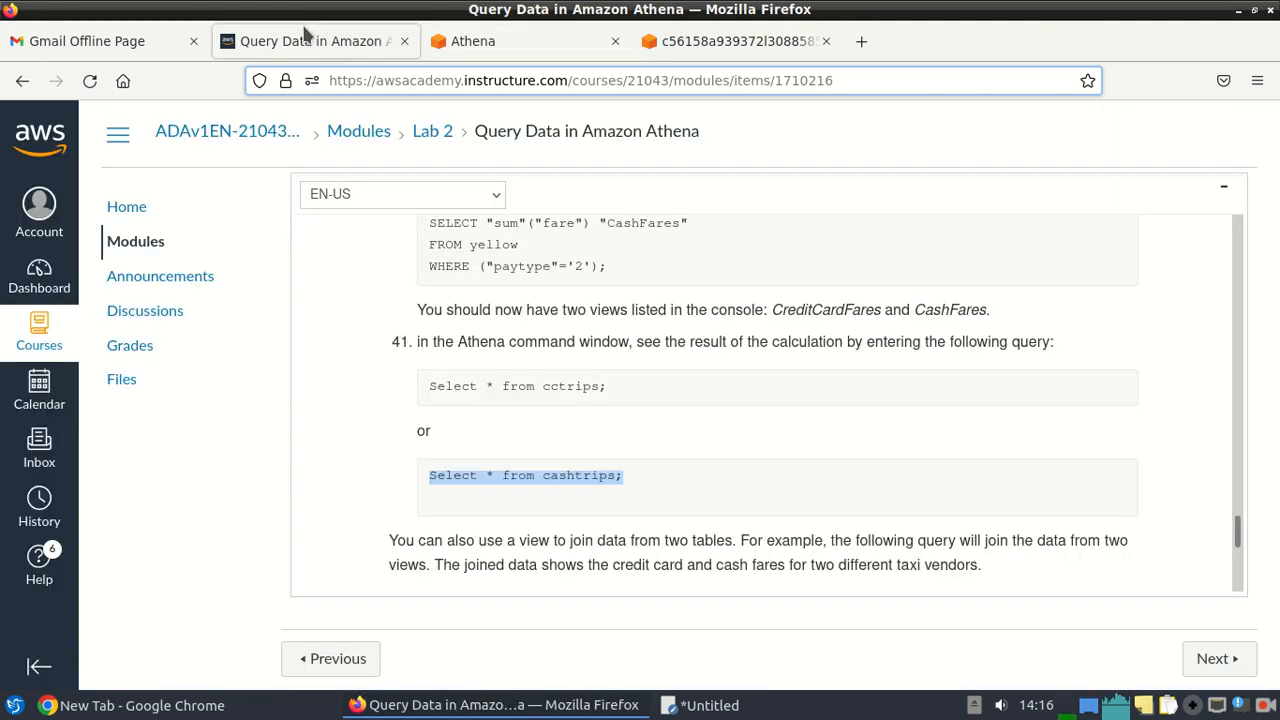
{"action": "left_click_drag", "start_coordinate": [1237, 535], "coordinate": [1250, 572]}
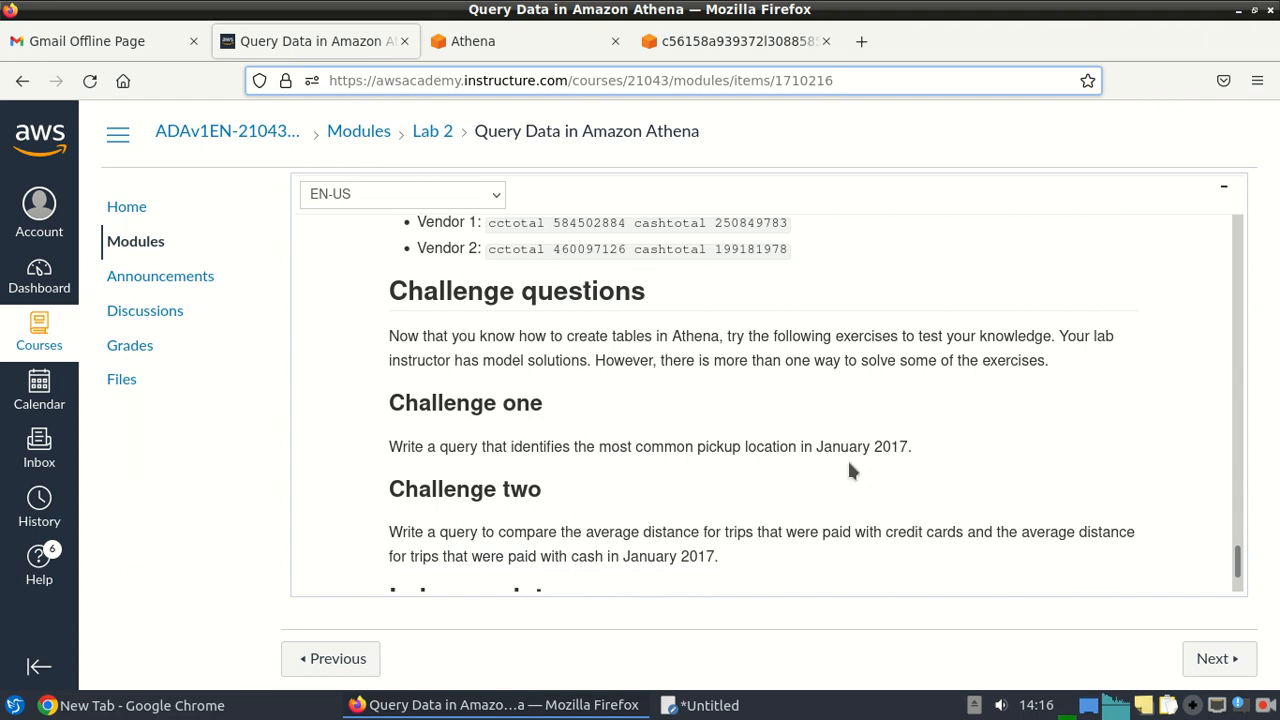
{"action": "left_click", "coordinate": [1239, 9]}
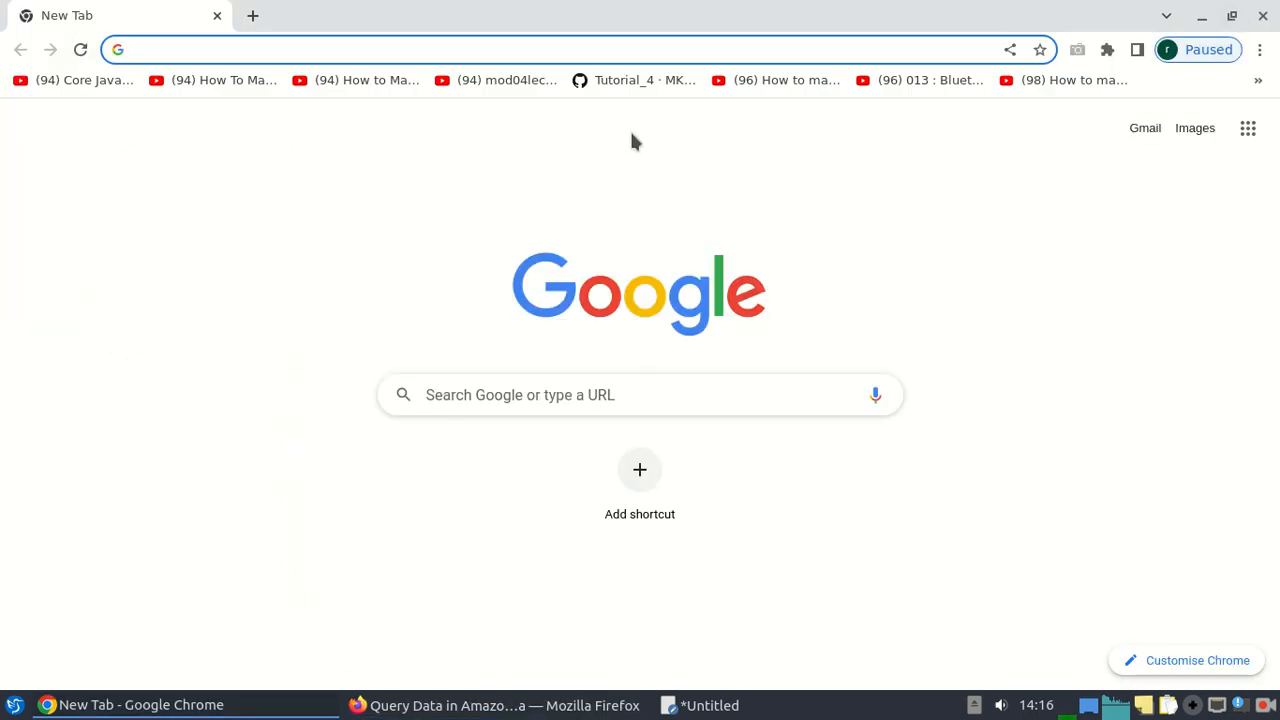
{"action": "left_click", "coordinate": [1201, 16]}
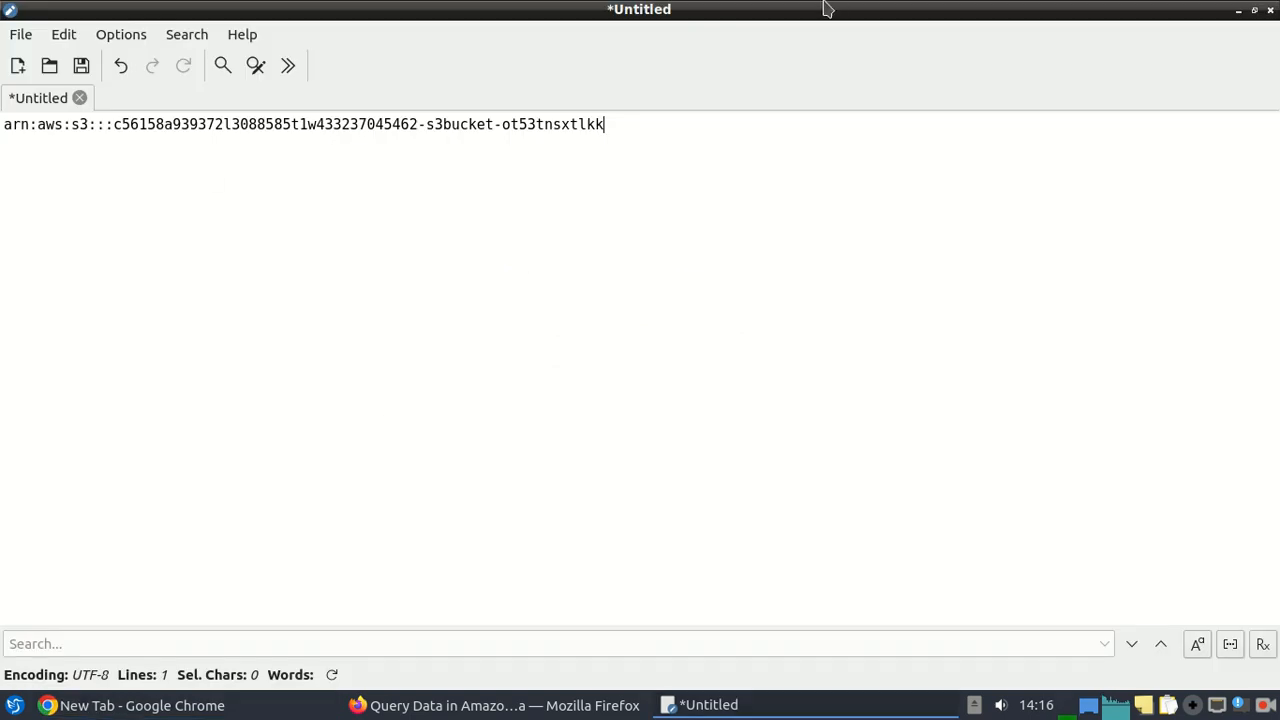
{"action": "left_click", "coordinate": [1239, 10]}
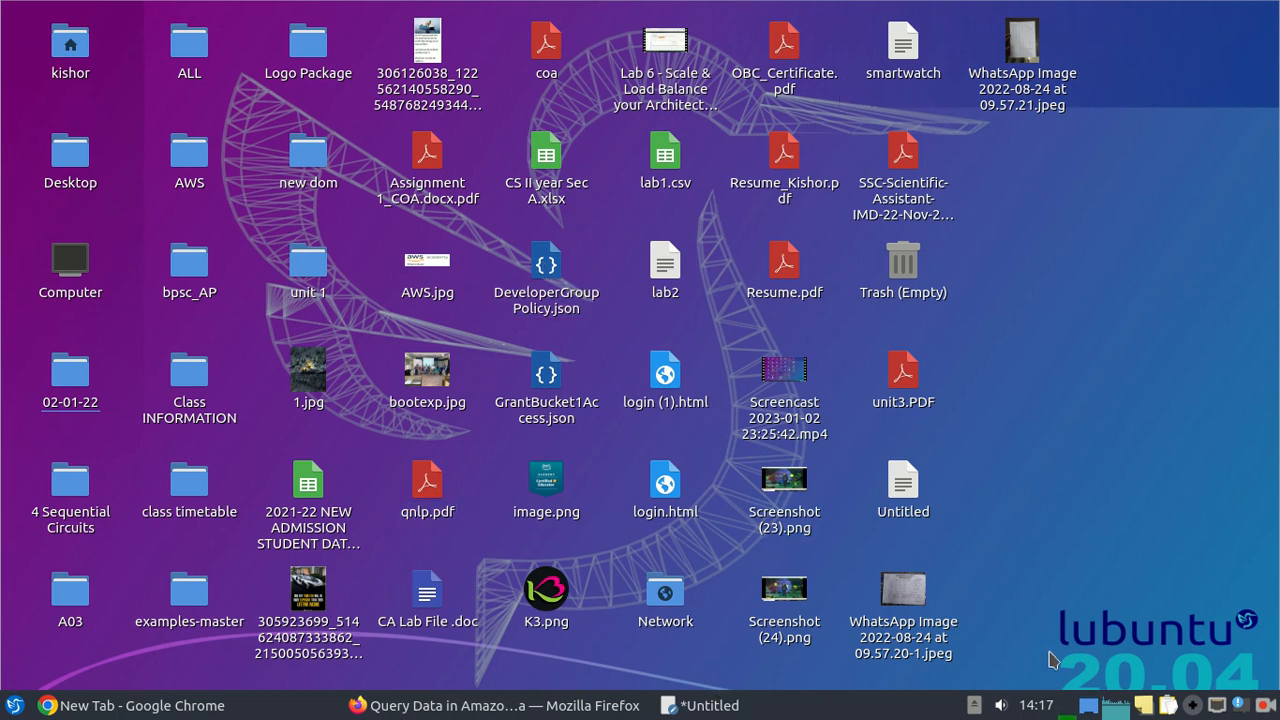
Open lab2 from the desktop maximized and select the five-line pulocid pickup-location query.
{"action": "double_click", "coordinate": [660, 296]}
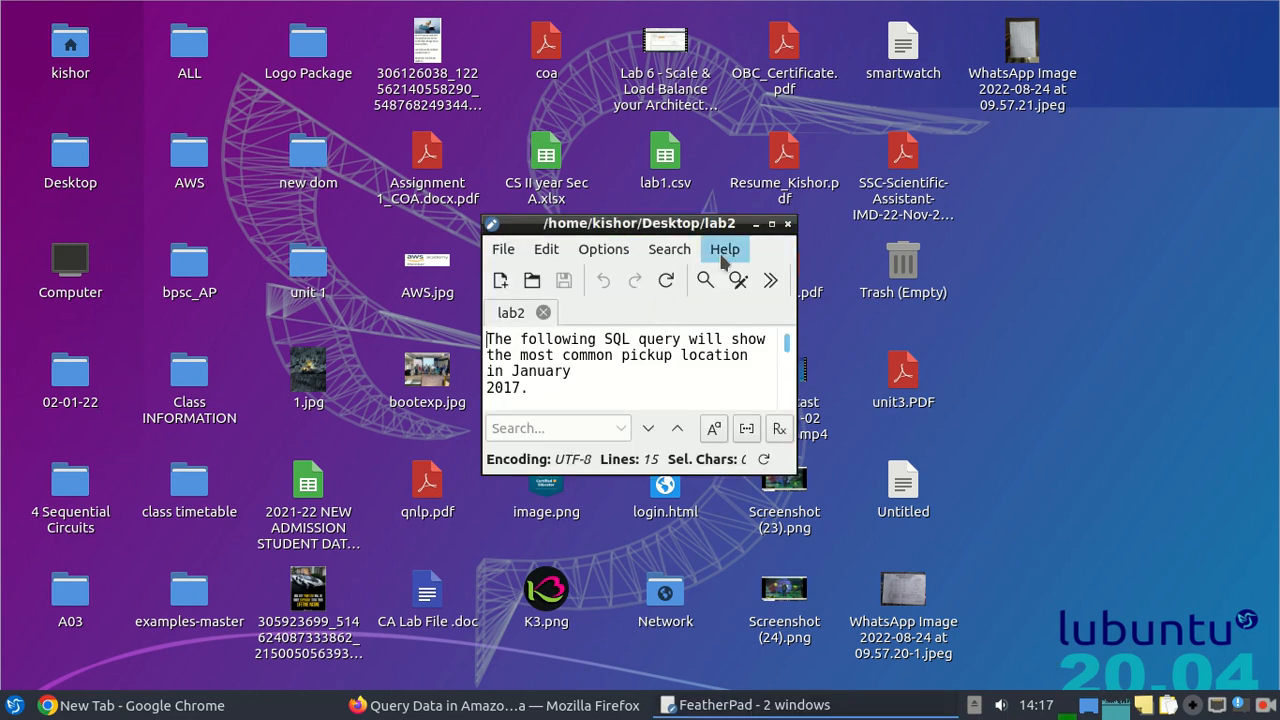
{"action": "left_click", "coordinate": [772, 224]}
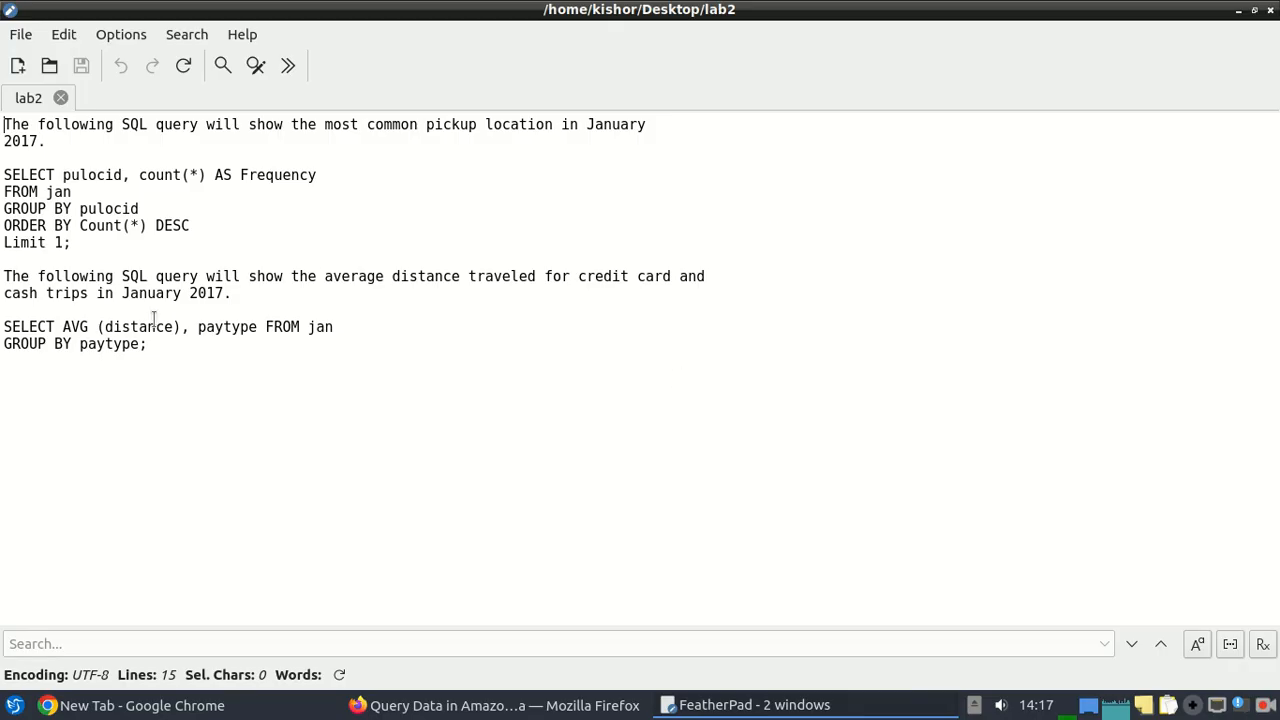
{"action": "left_click_drag", "start_coordinate": [82, 242], "coordinate": [2, 174]}
{"action": "key", "text": "ctrl+c"}
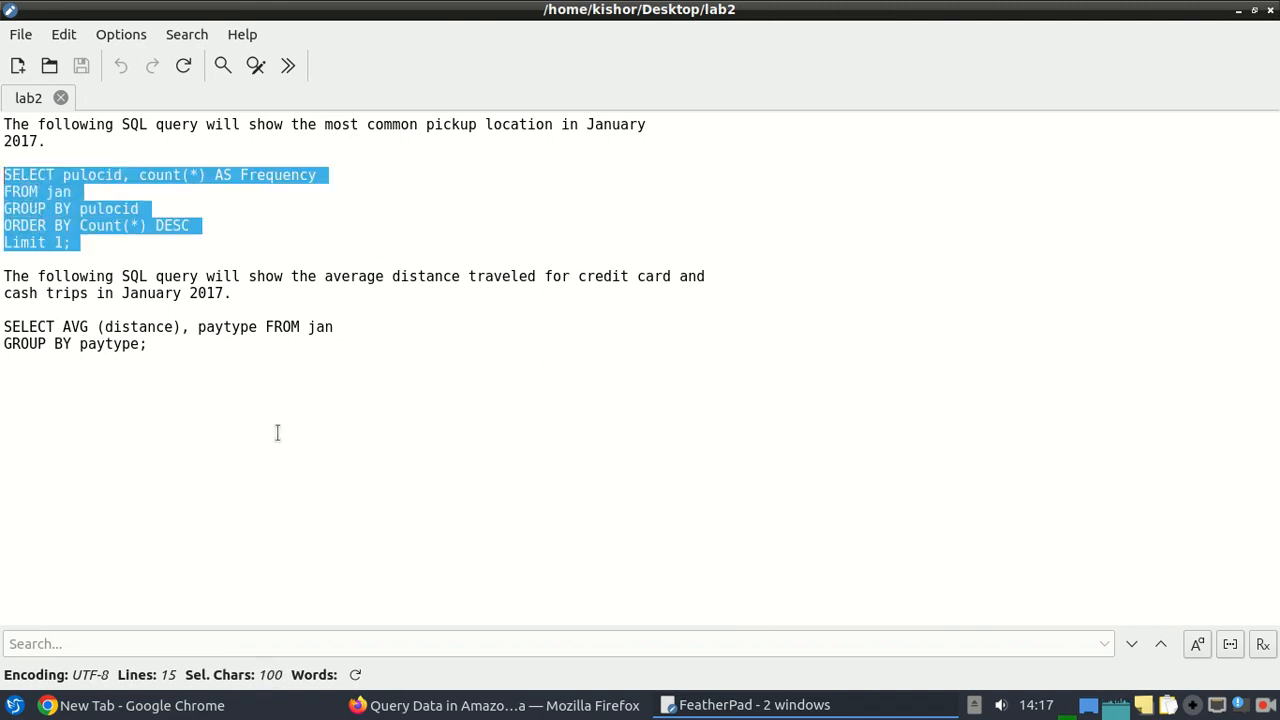
{"action": "left_click", "coordinate": [493, 705]}
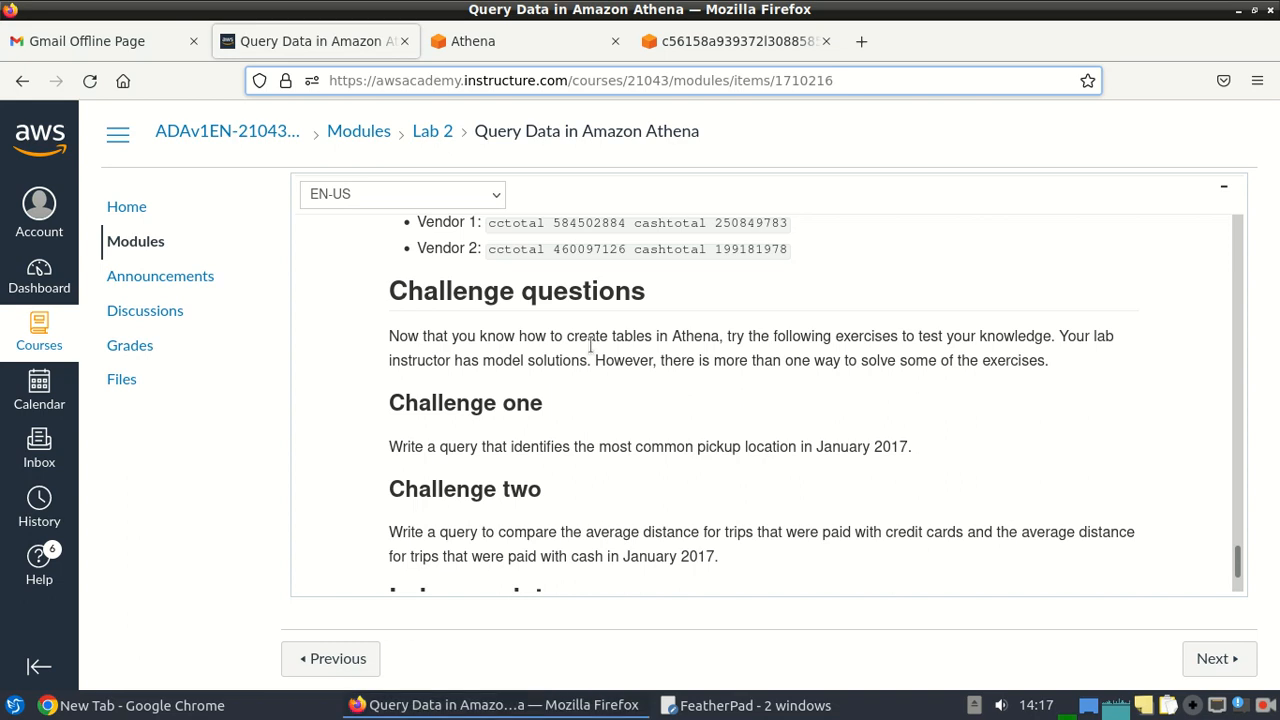
Swap in the pickup-location query and run it, returning pulocid 237 with frequency 380663.
{"action": "left_click", "coordinate": [470, 41]}
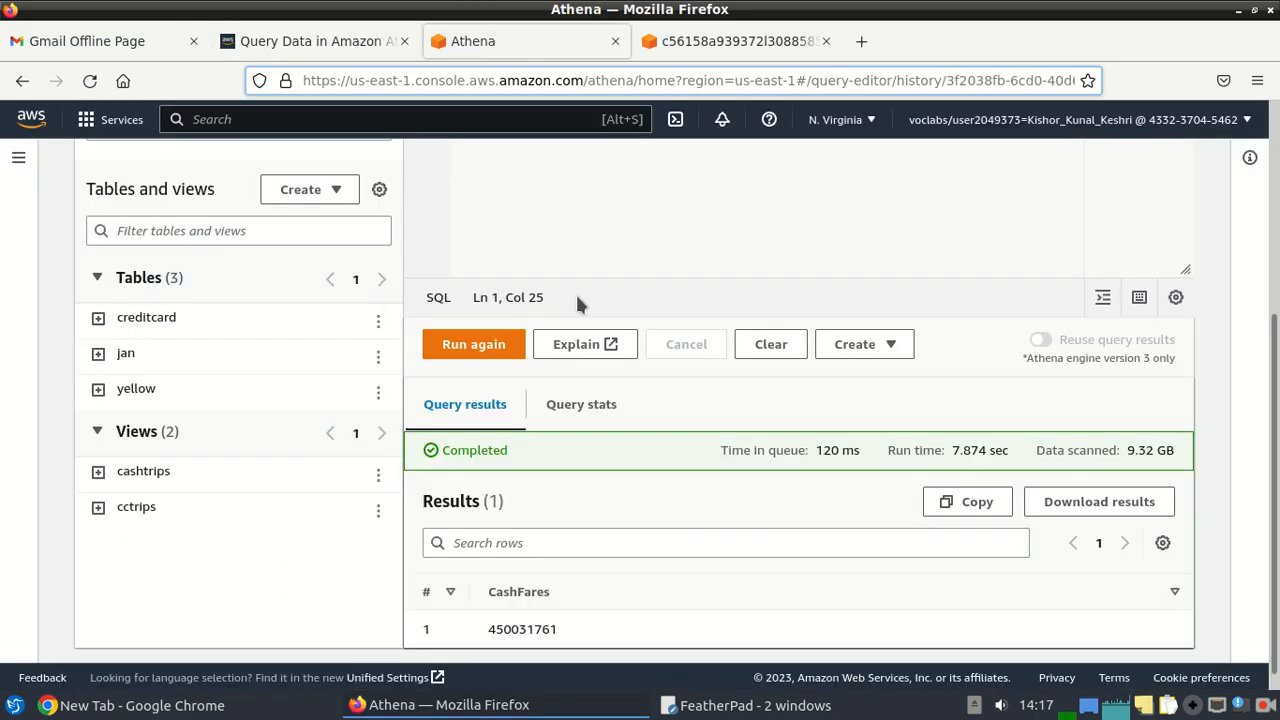
{"action": "scroll", "coordinate": [1275, 428], "scroll_direction": "up", "scroll_amount": 3}
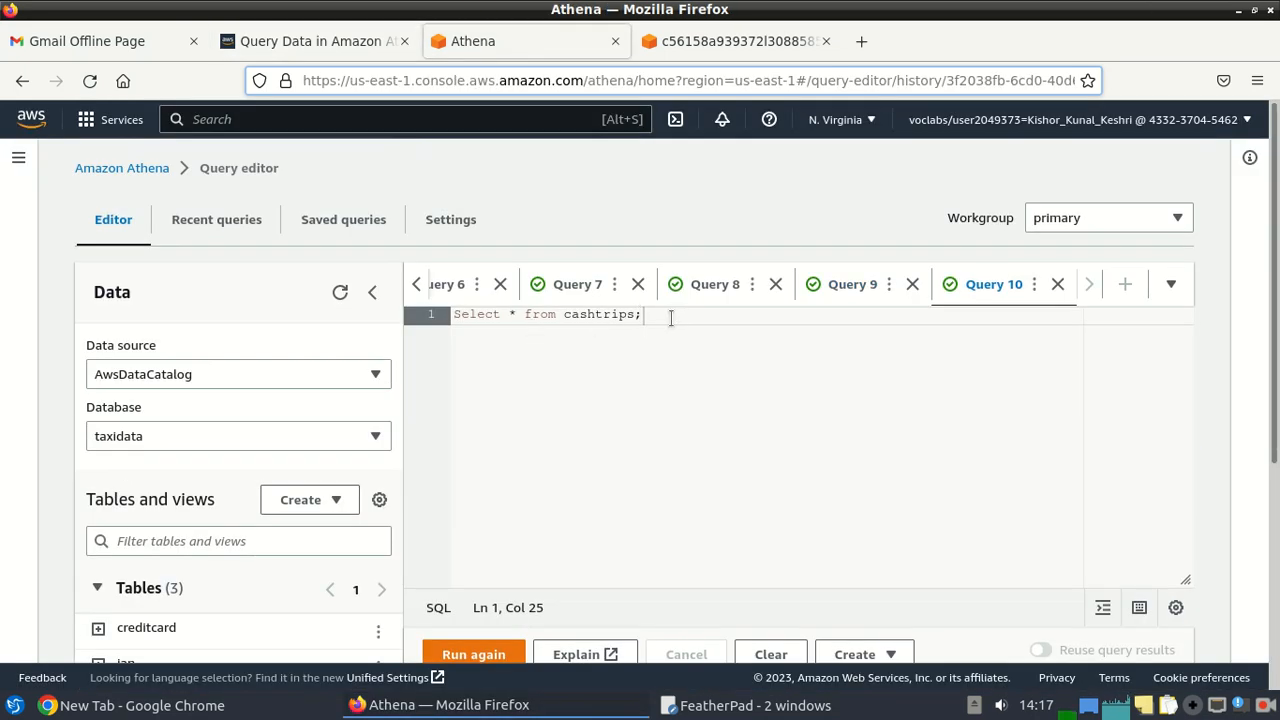
{"action": "key", "text": "shift+Home"}
{"action": "key", "text": "ctrl+v"}
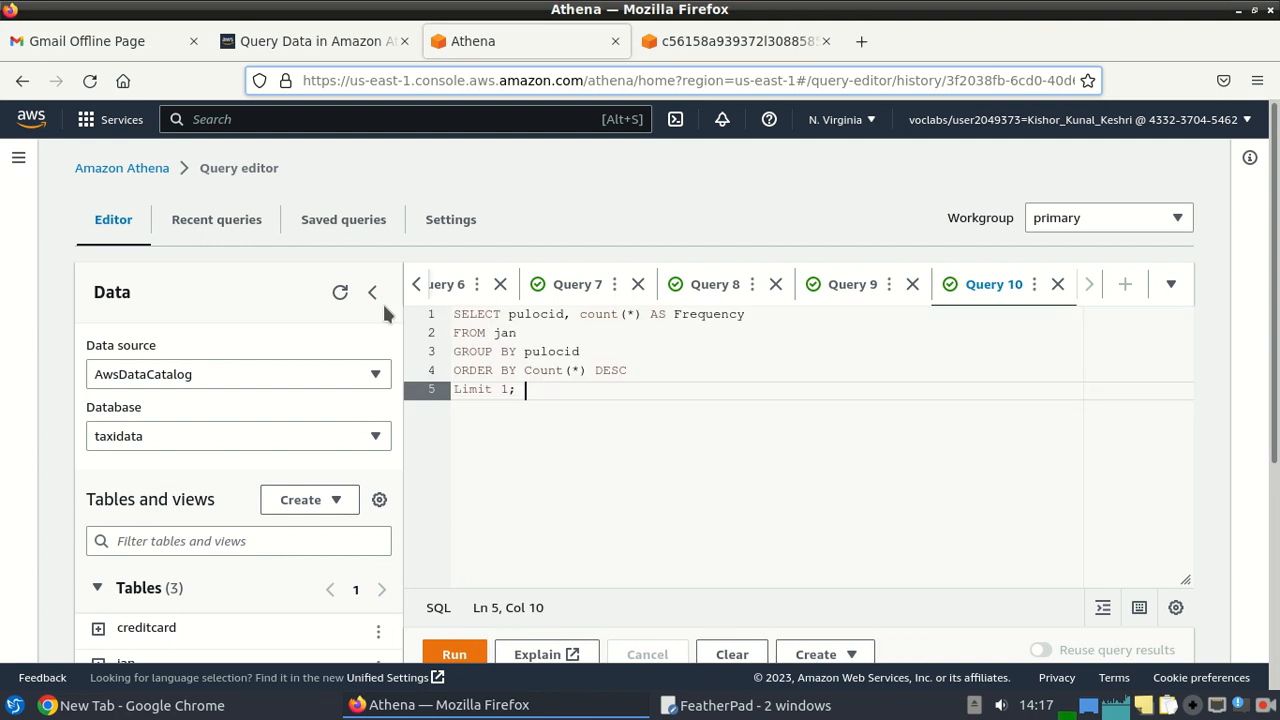
{"action": "left_click", "coordinate": [458, 654]}
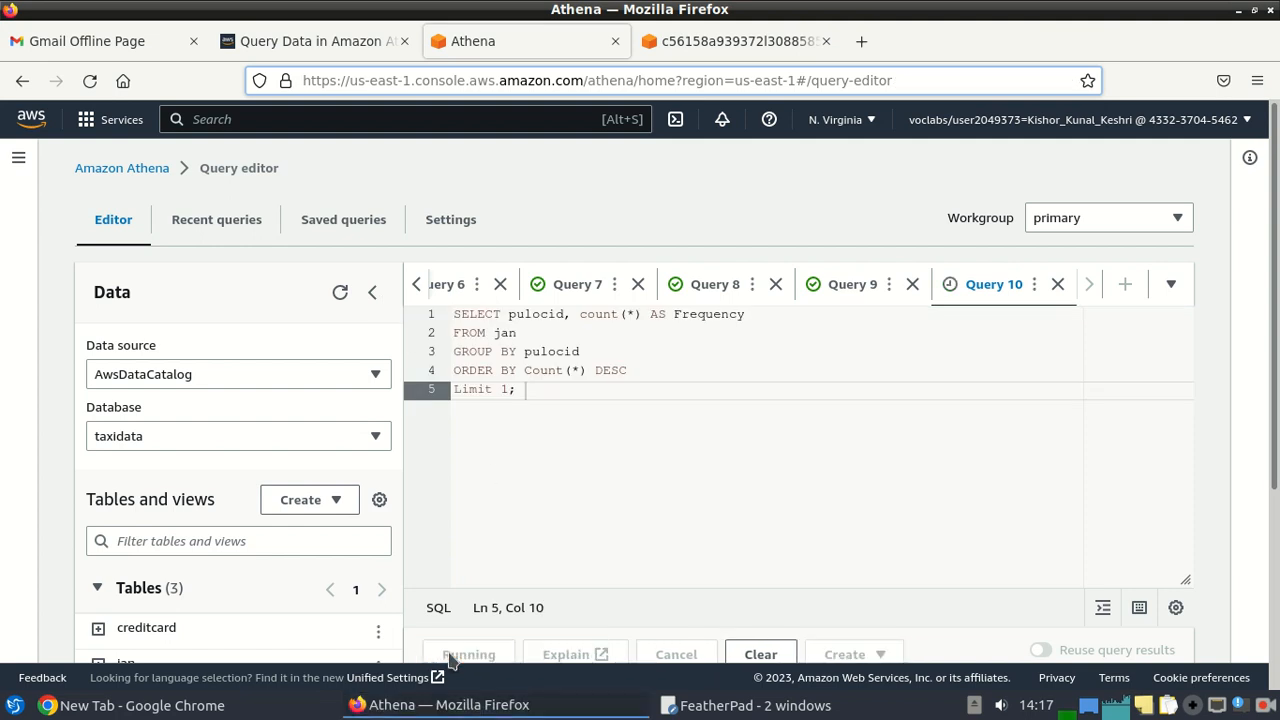
{"action": "scroll", "coordinate": [942, 339], "scroll_direction": "down", "scroll_amount": 3}
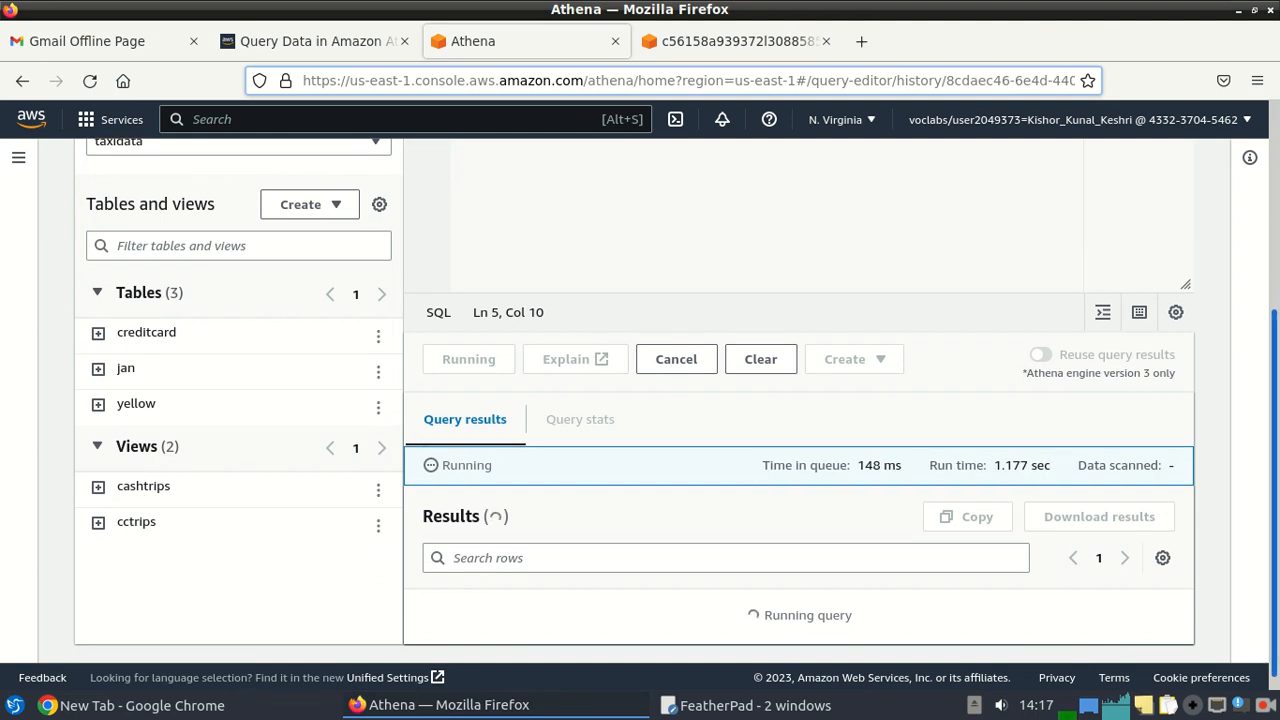
{"action": "left_click_drag", "start_coordinate": [1274, 487], "coordinate": [1274, 504]}
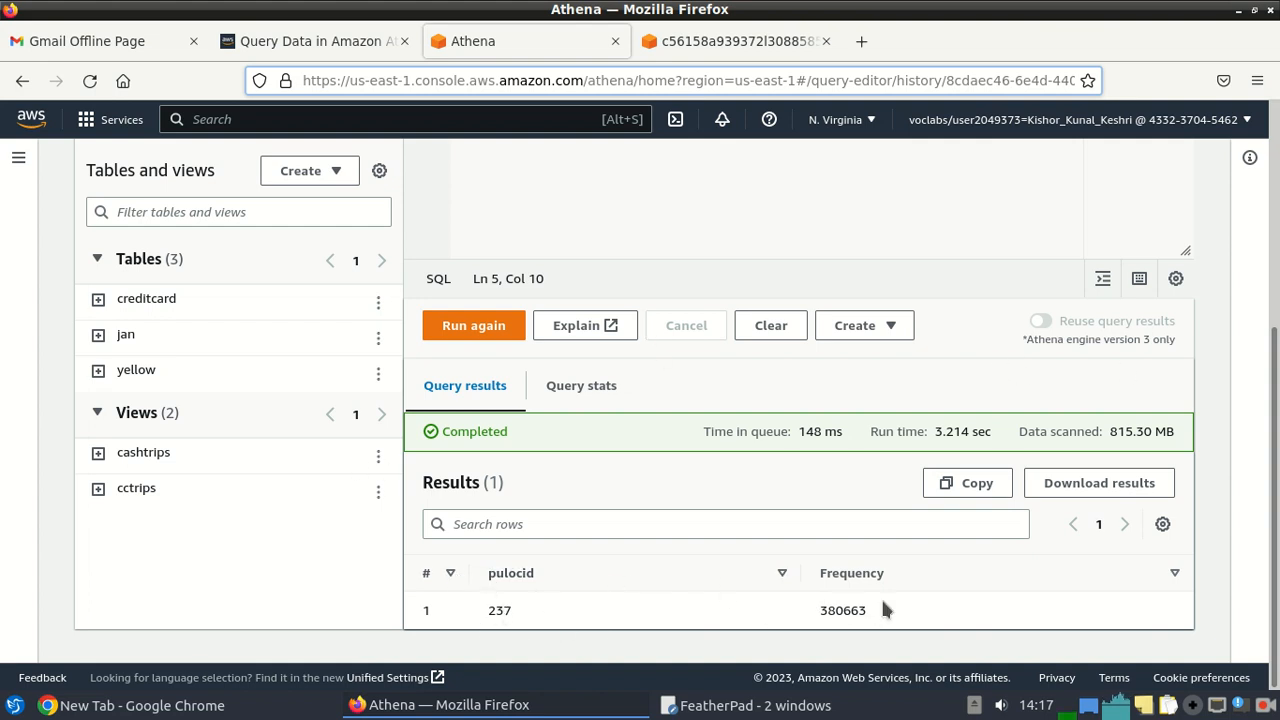
{"action": "mouse_move", "coordinate": [716, 711]}
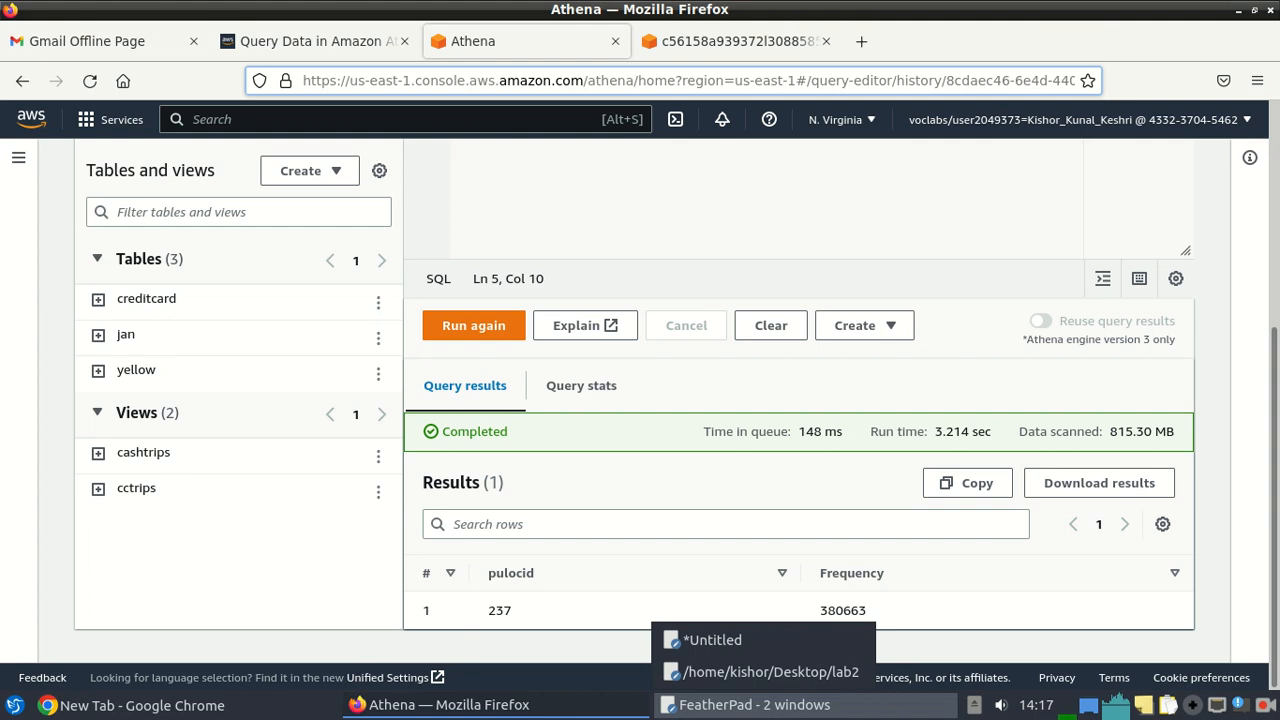
Select the two-line SELECT AVG paytype query in lab2, then view Challenge two in the instructions.
{"action": "left_click", "coordinate": [708, 671]}
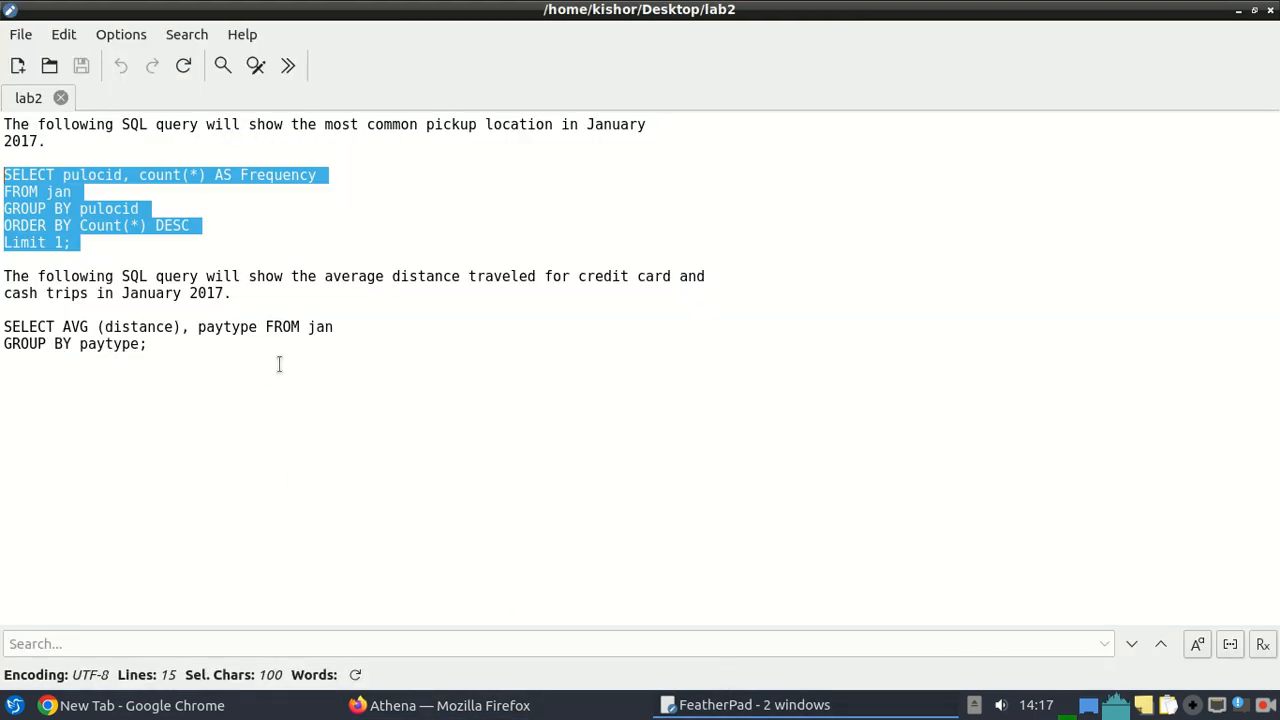
{"action": "left_click_drag", "start_coordinate": [160, 346], "coordinate": [2, 326]}
{"action": "key", "text": "ctrl+c"}
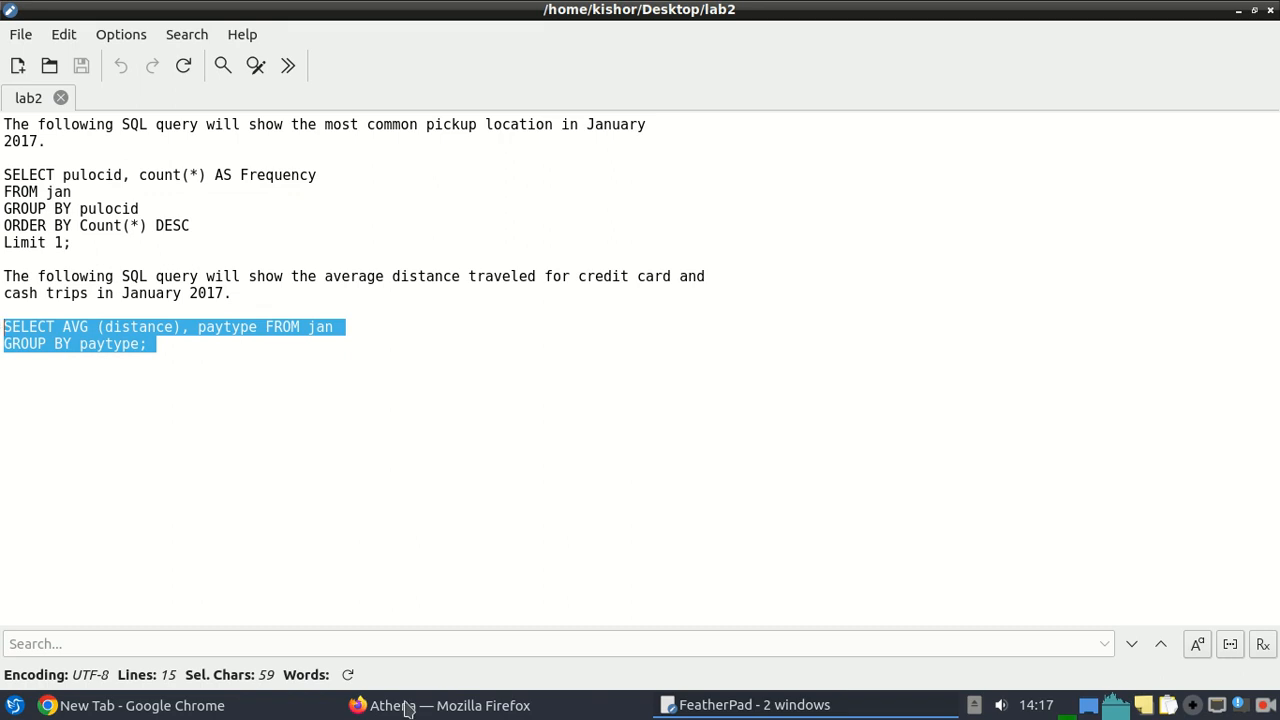
{"action": "left_click", "coordinate": [450, 705]}
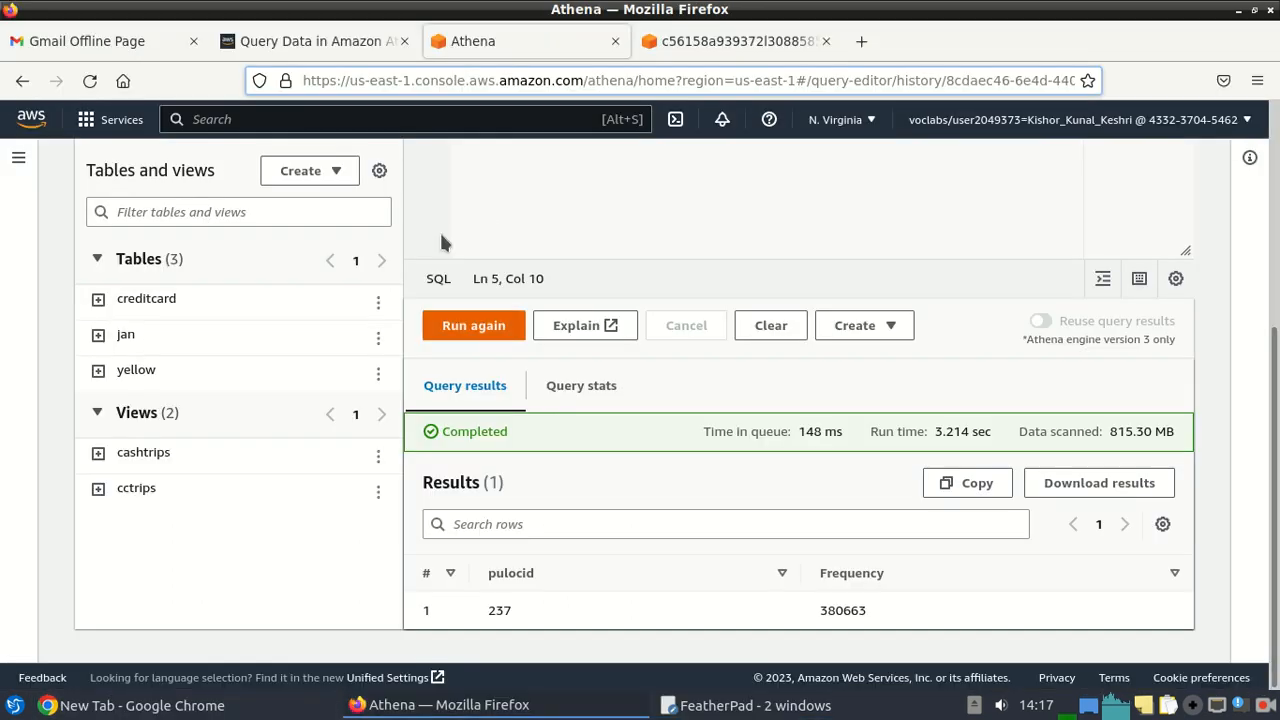
{"action": "left_click", "coordinate": [293, 45]}
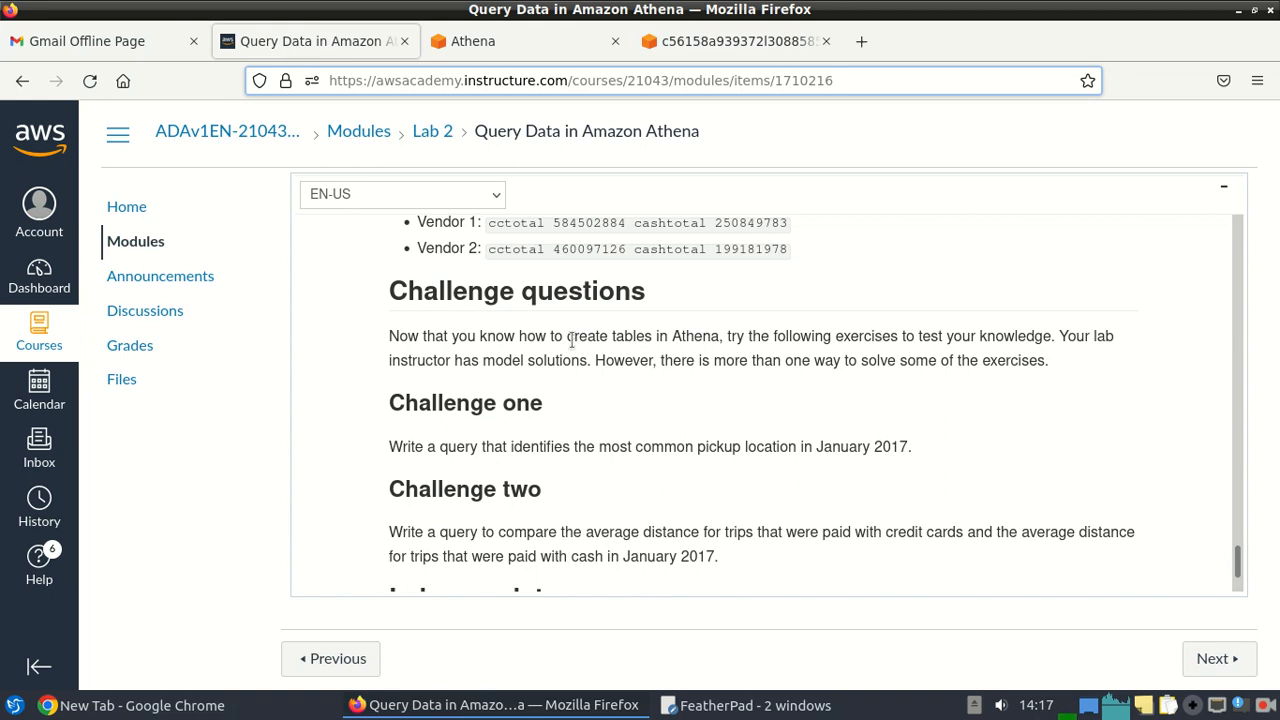
{"action": "left_click_drag", "start_coordinate": [1238, 557], "coordinate": [1240, 566]}
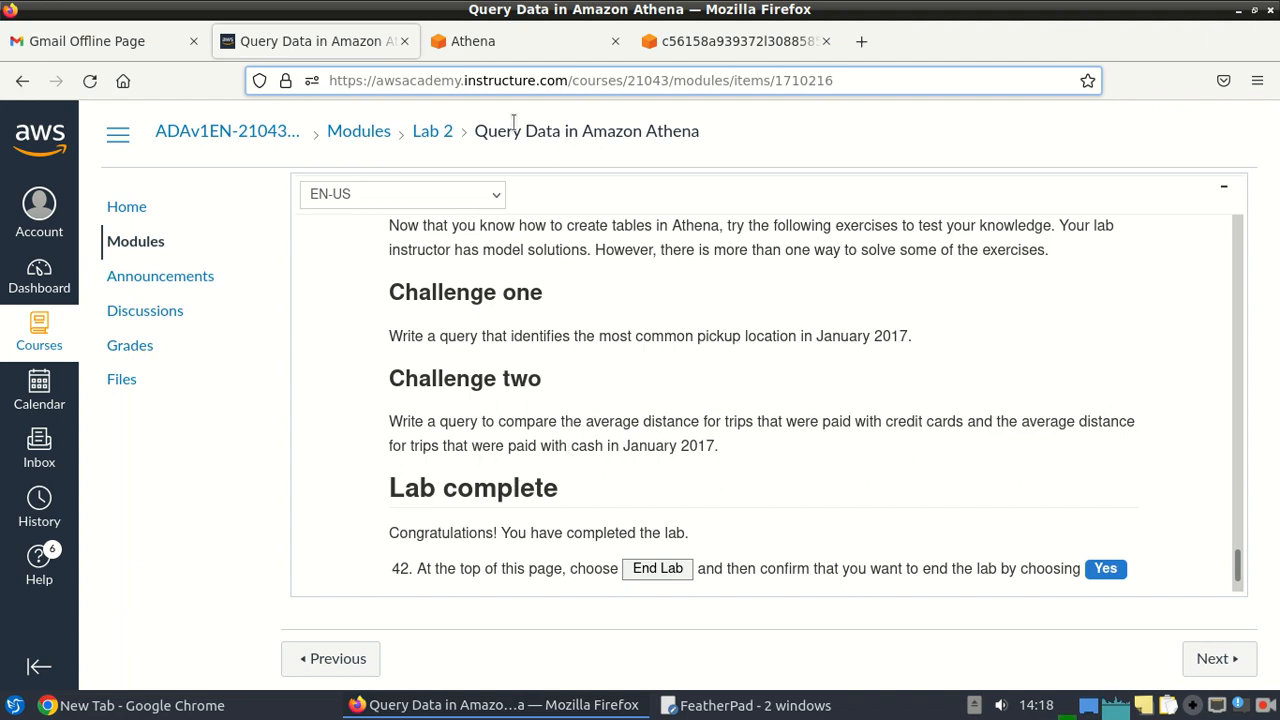
Replace the editor text with the average-distance-by-paytype query and run it, reviewing the 7 rows.
{"action": "left_click", "coordinate": [497, 44]}
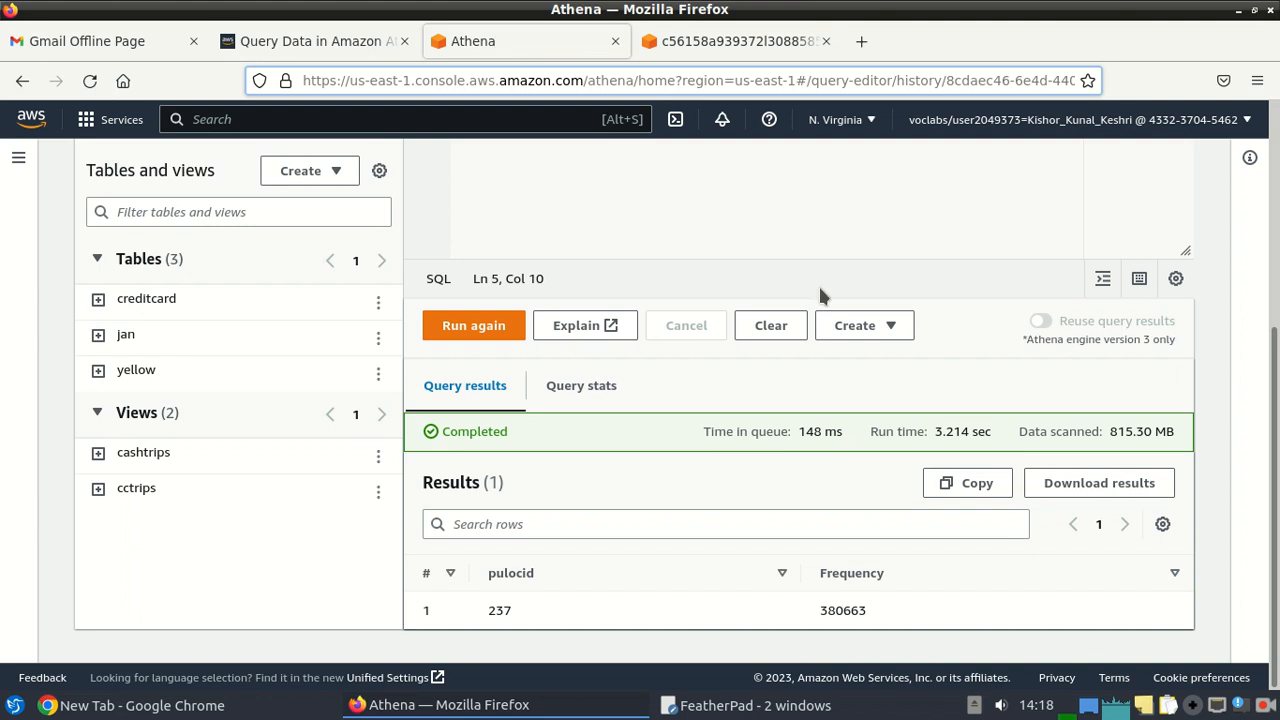
{"action": "scroll", "coordinate": [616, 384], "scroll_direction": "up", "scroll_amount": 5}
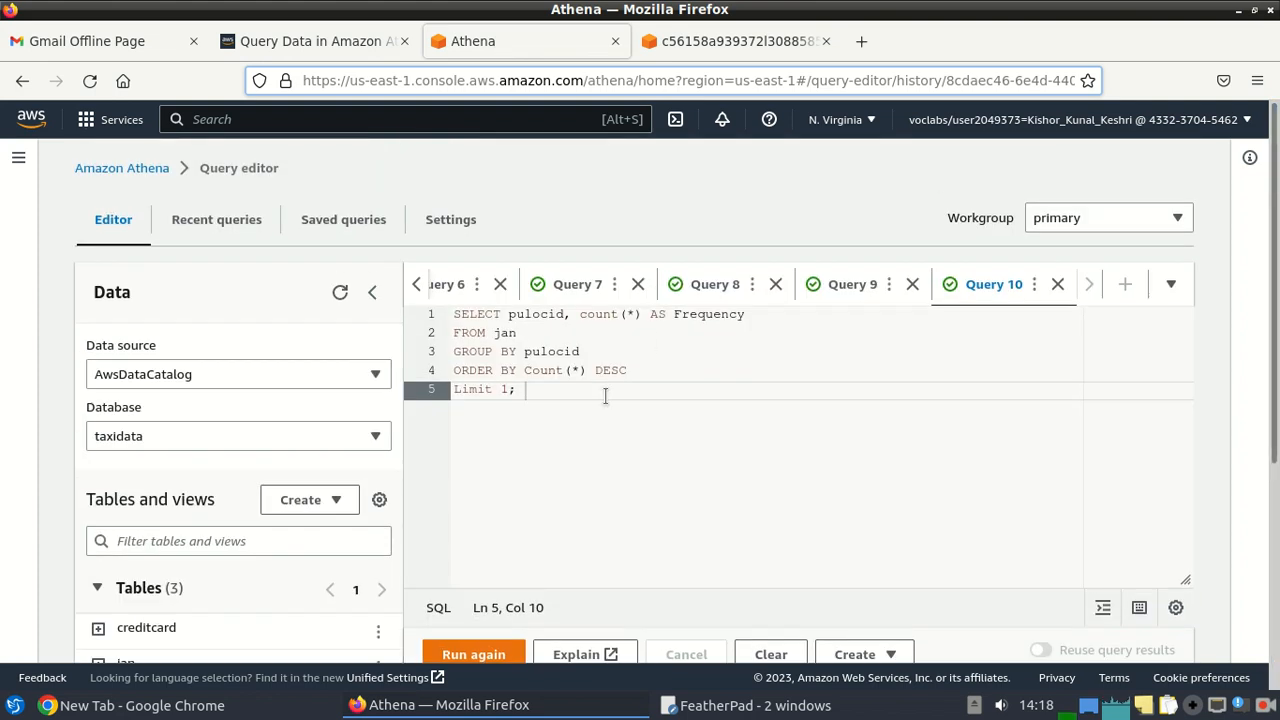
{"action": "key", "text": "ctrl+a"}
{"action": "key", "text": "ctrl+v"}
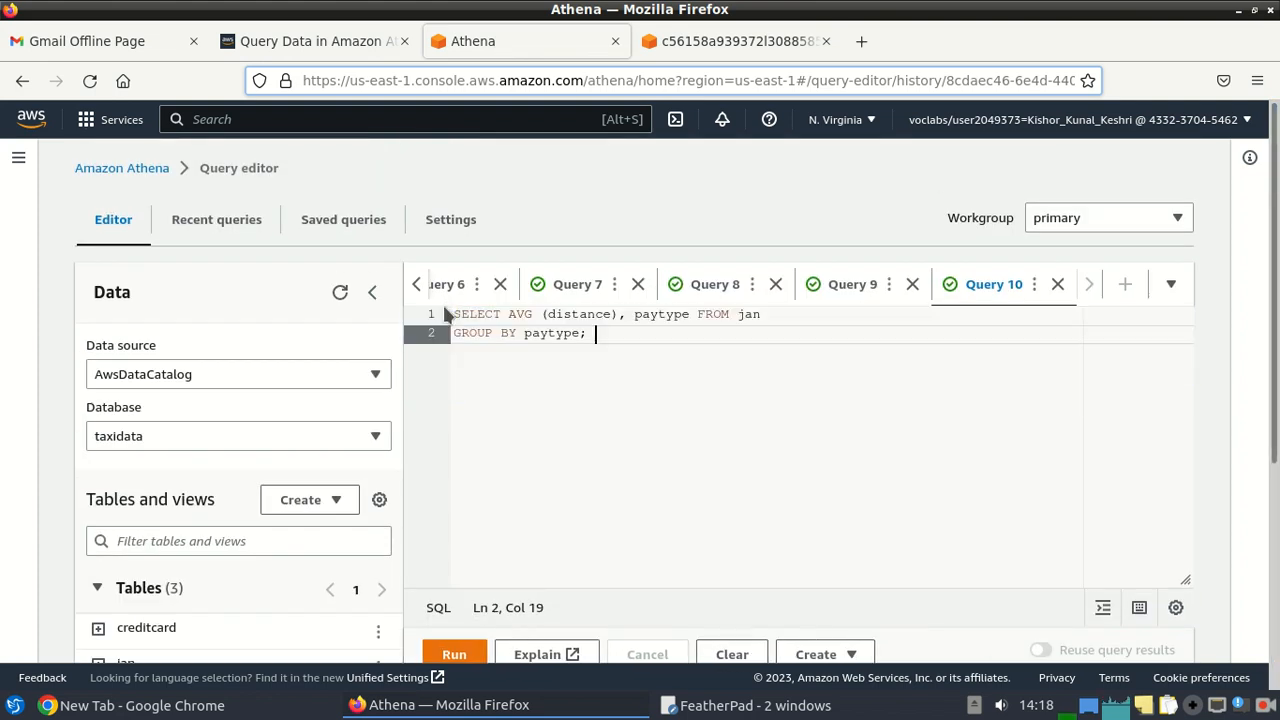
{"action": "left_click", "coordinate": [454, 655]}
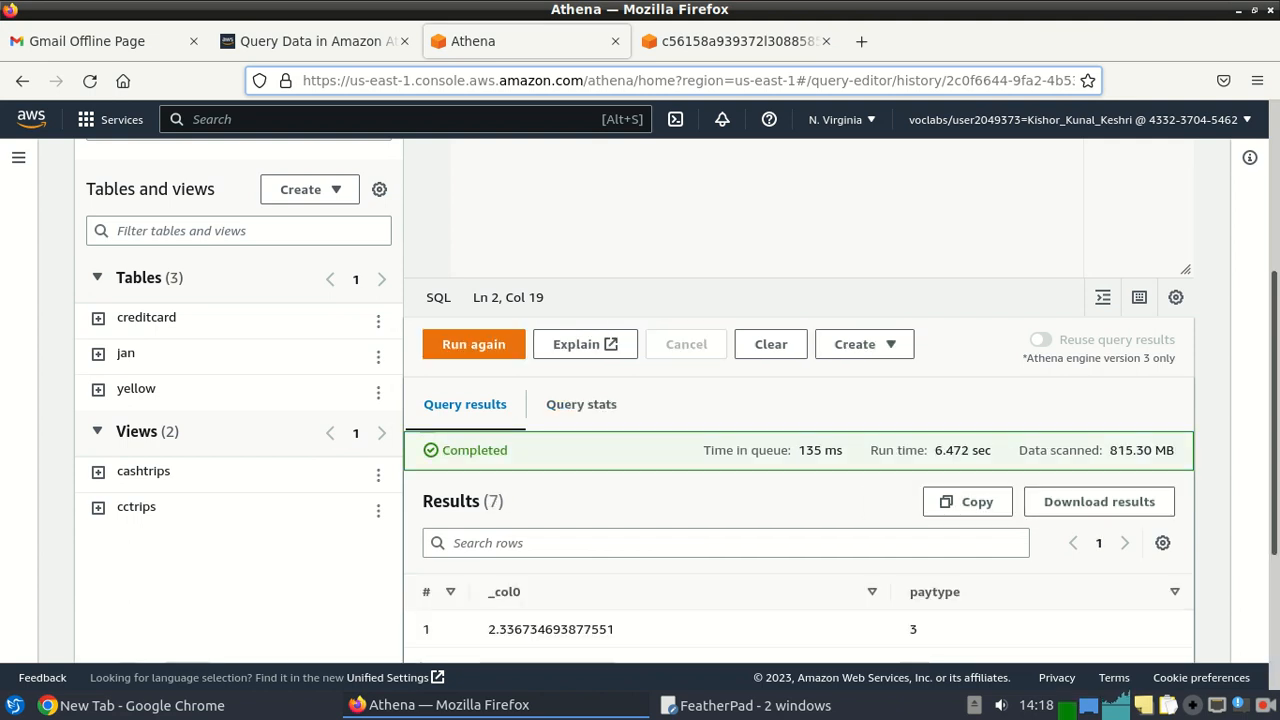
{"action": "left_click_drag", "start_coordinate": [1275, 468], "coordinate": [1231, 572]}
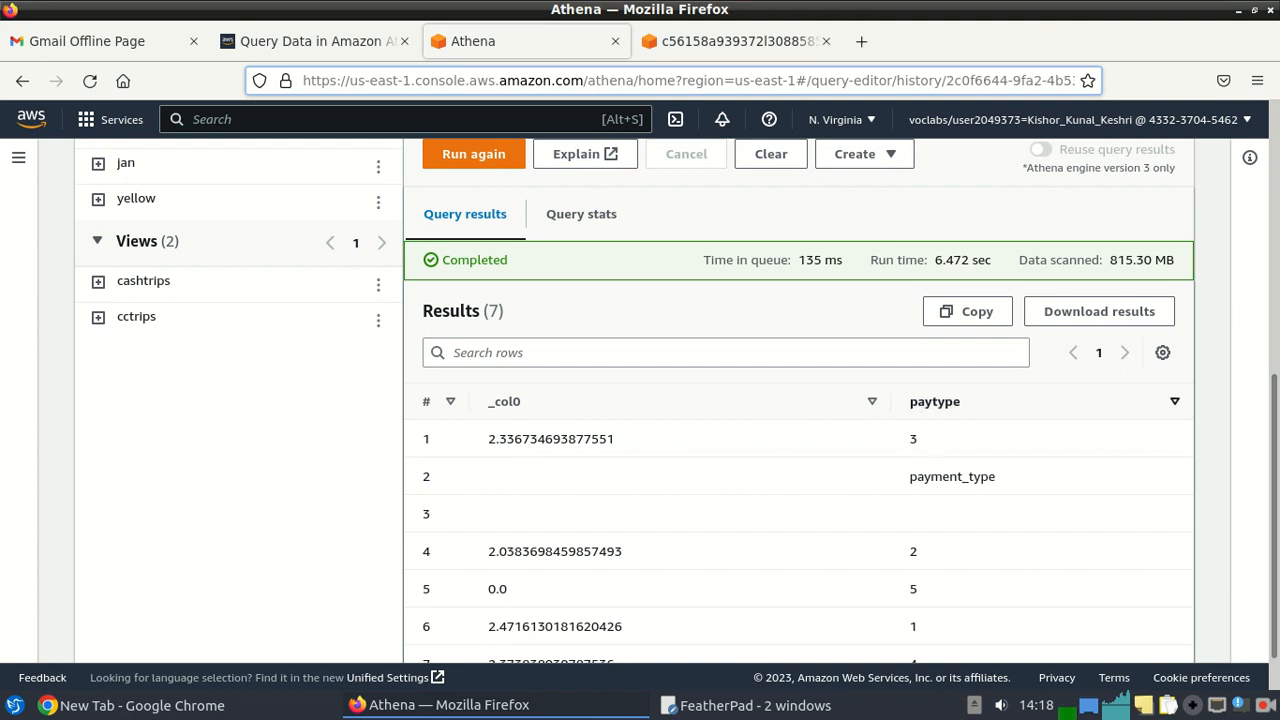
{"action": "scroll", "coordinate": [800, 450], "scroll_direction": "down", "scroll_amount": 1}
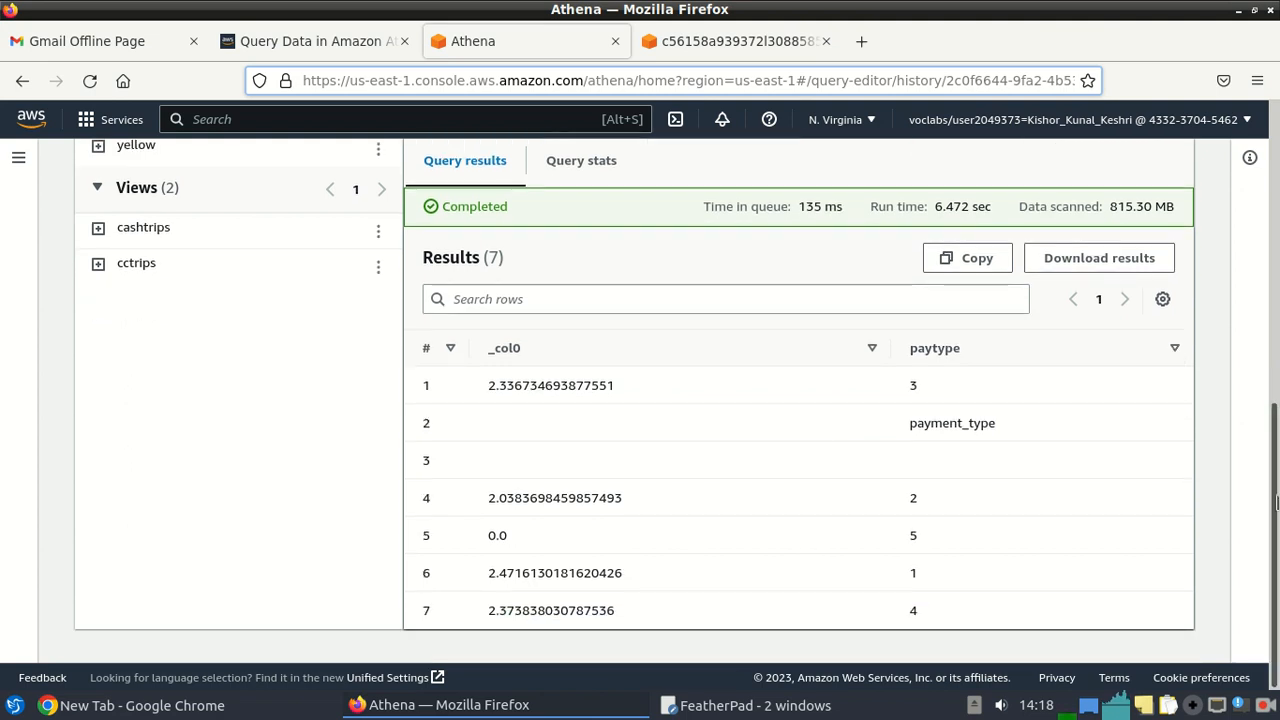
{"action": "scroll", "coordinate": [755, 255], "scroll_direction": "up", "scroll_amount": 10}
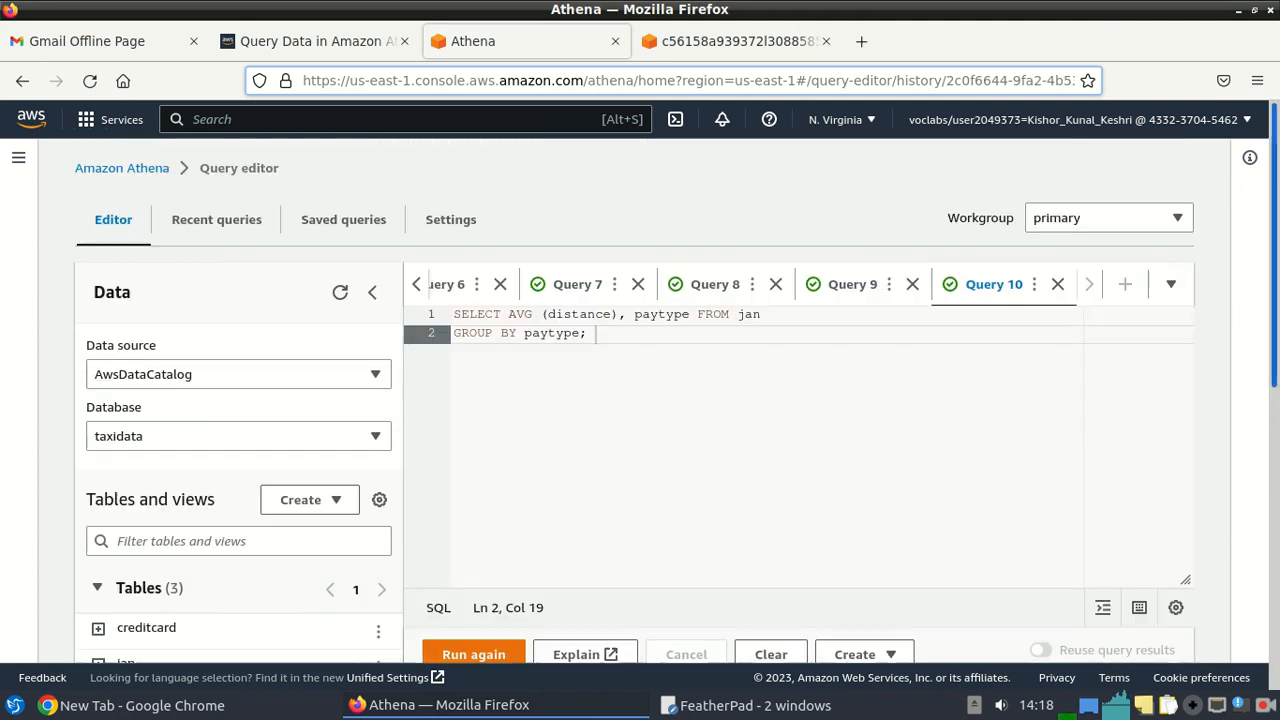
{"action": "left_click", "coordinate": [316, 45]}
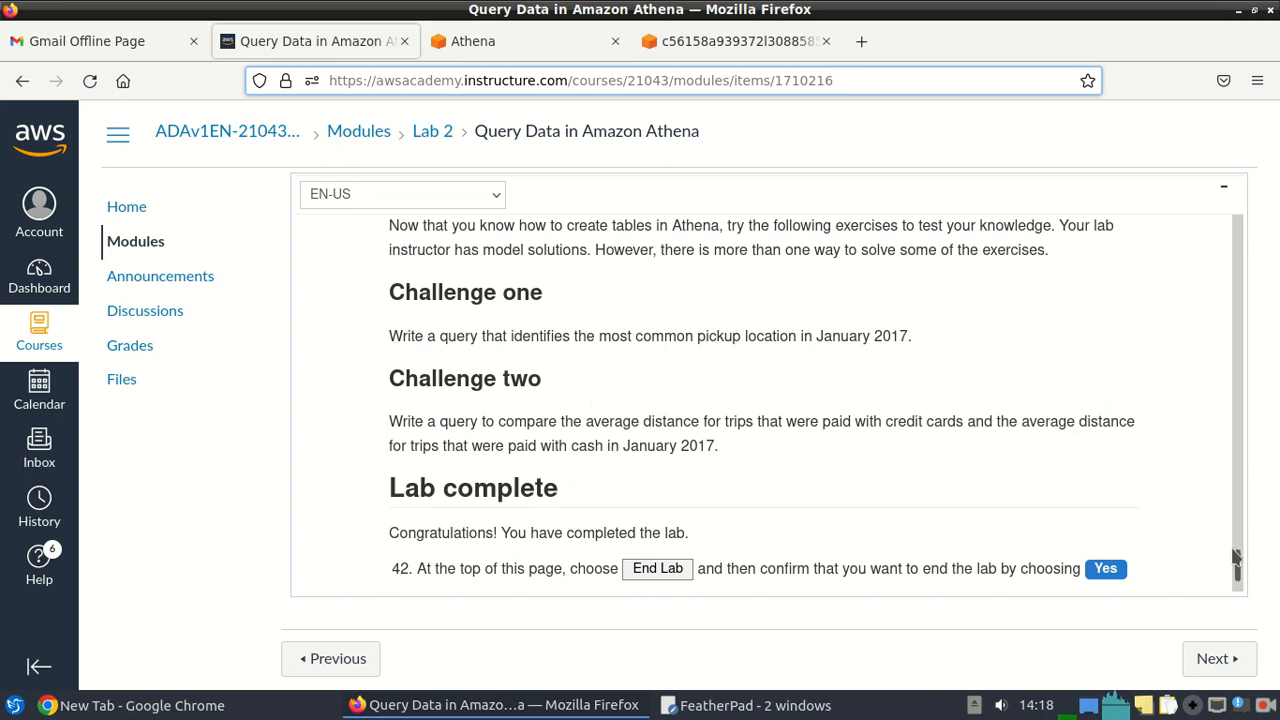
Scroll the Query Data in Amazon Athena instructions back to the top and reload the page.
{"action": "scroll", "coordinate": [1239, 565], "scroll_direction": "down", "scroll_amount": 4}
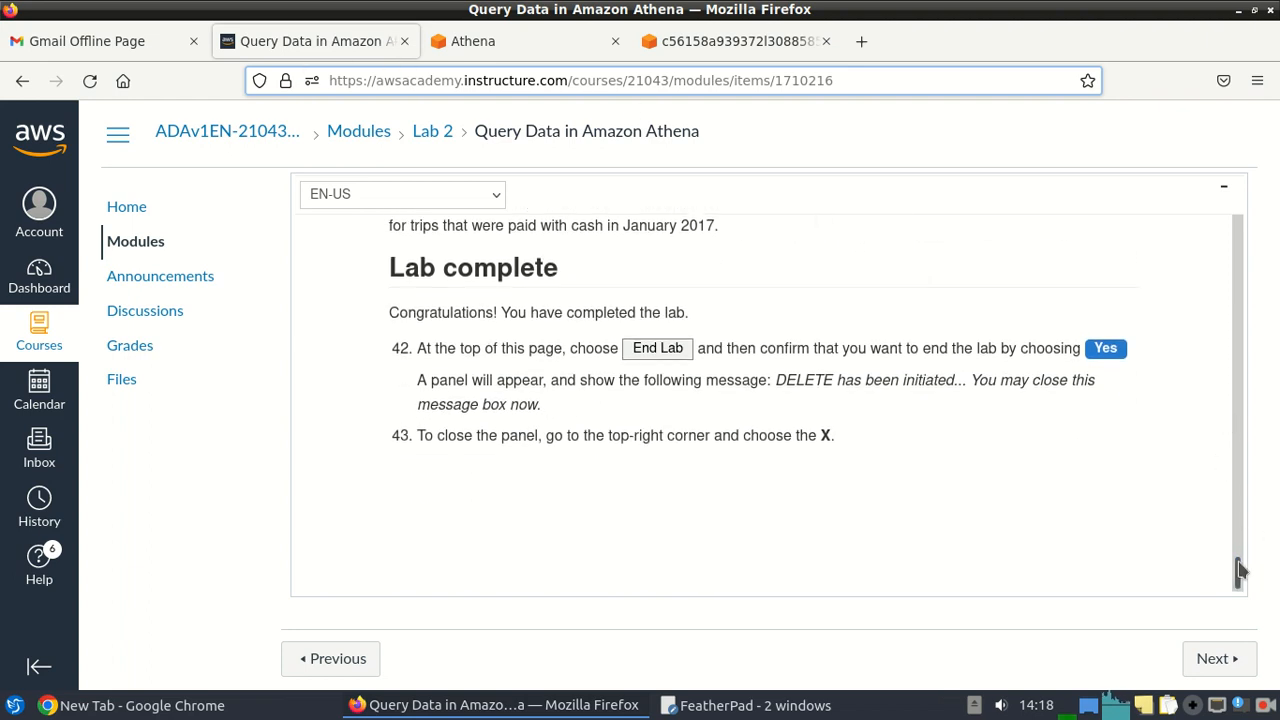
{"action": "left_click_drag", "start_coordinate": [1239, 570], "coordinate": [1244, 127]}
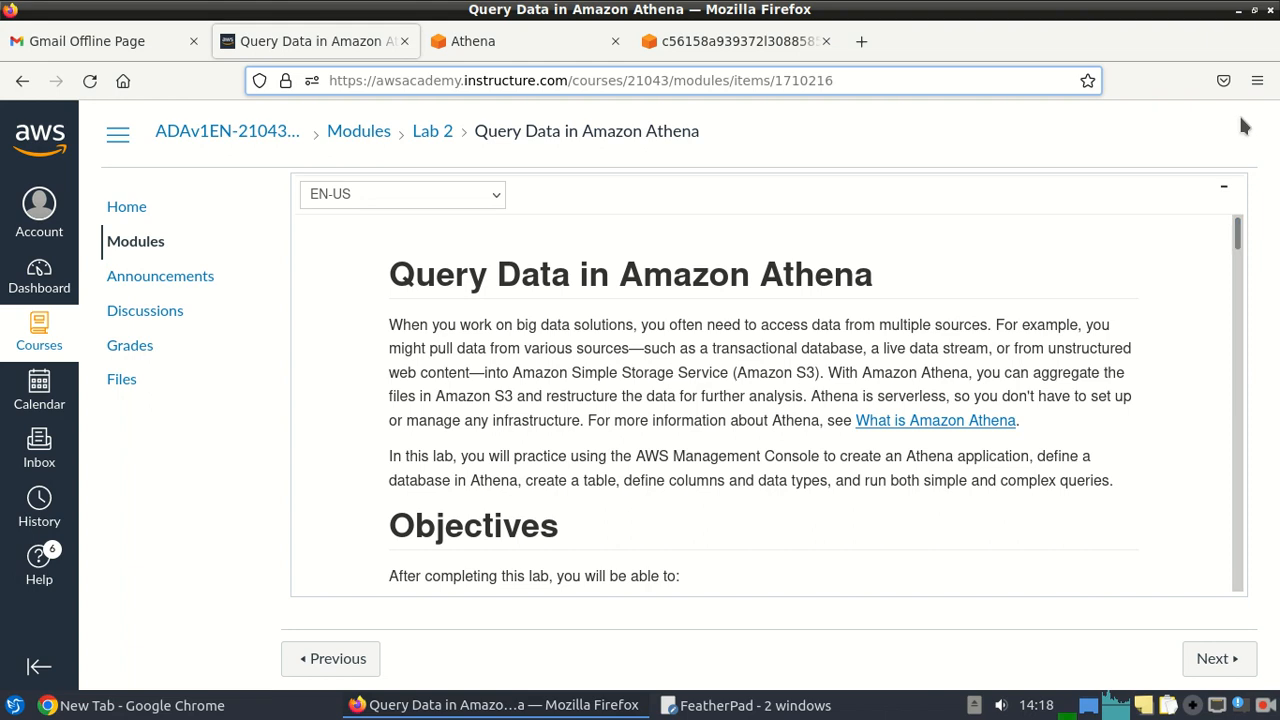
{"action": "left_click", "coordinate": [91, 81]}
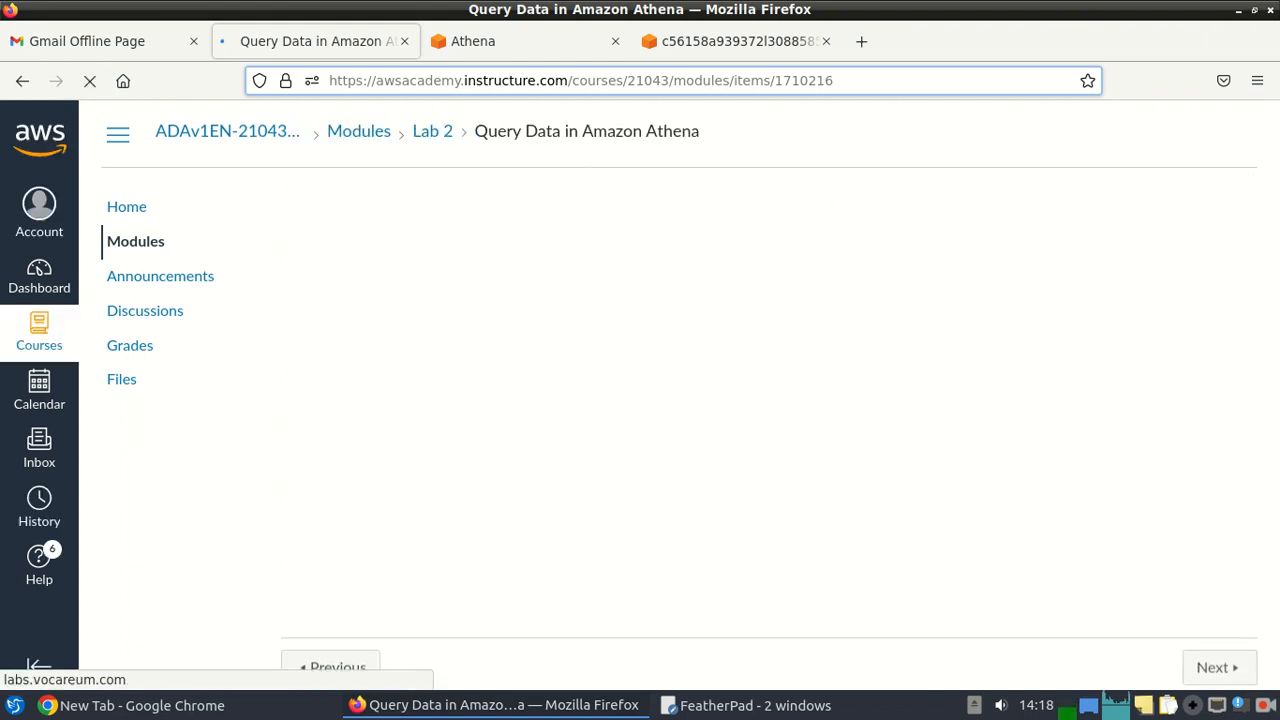
{"action": "left_click", "coordinate": [1266, 706]}
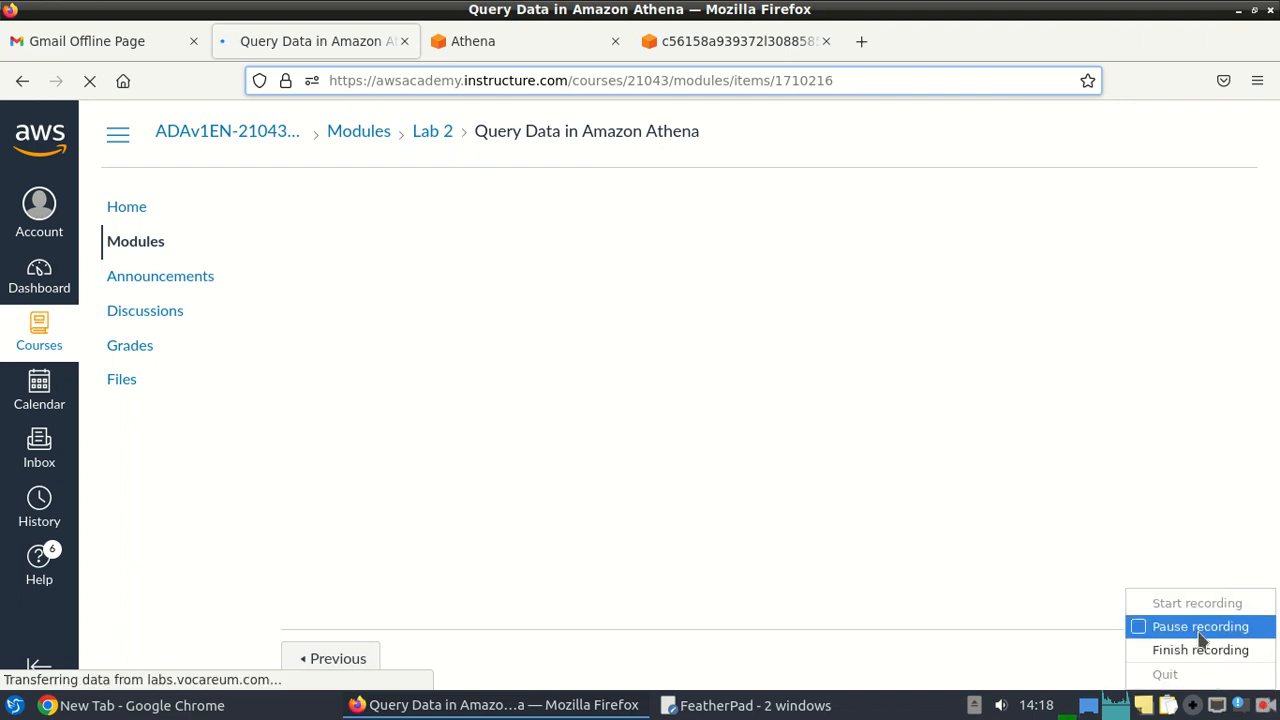